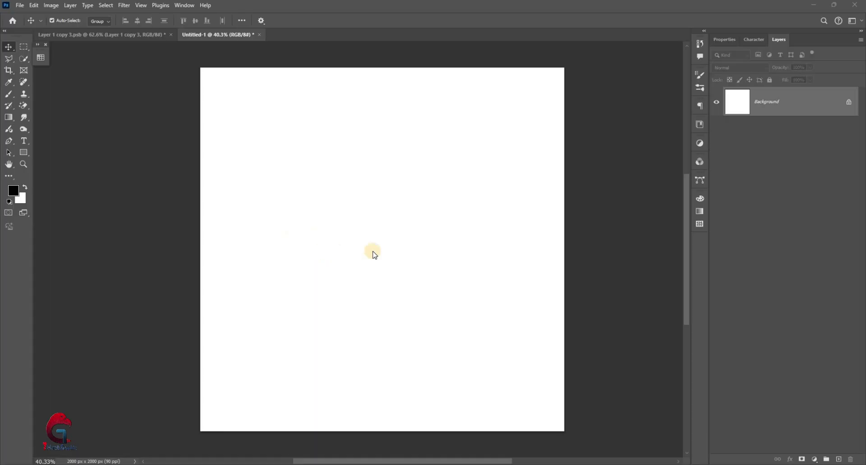
- Drag the Chanel Coco Noir bottle layer into the blank Untitled-1 document
left_click(108, 35)
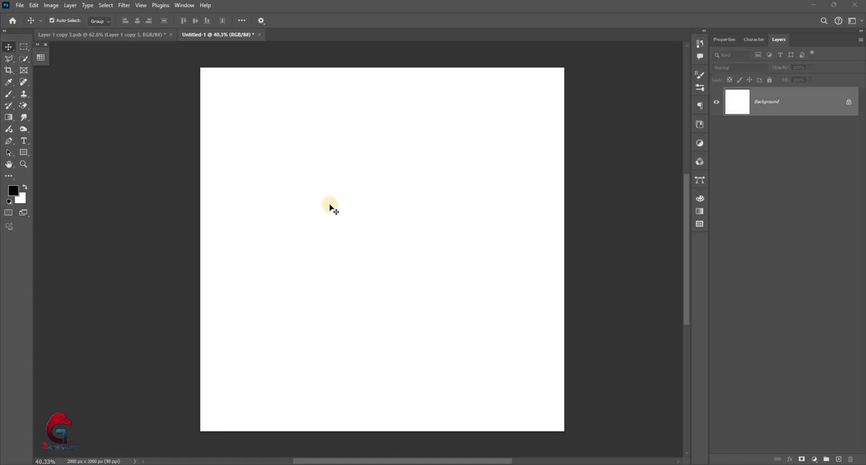
left_click_drag(261, 64, 240, 35)
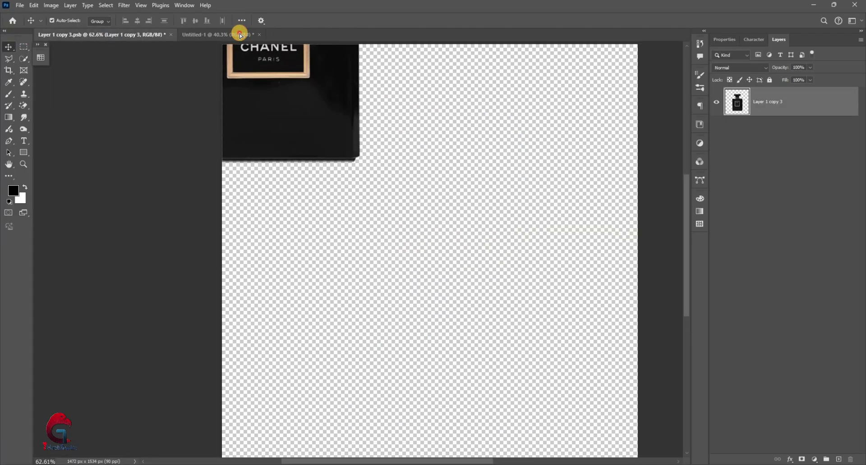
left_click_drag(381, 231, 374, 258)
- Convert the bottle to a smart object, scale it to about 75% and centre it
right_click(804, 103)
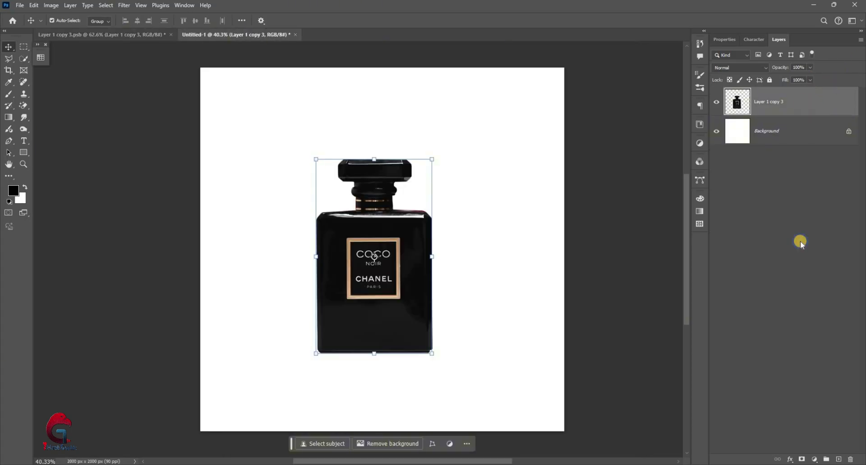
left_click(802, 290)
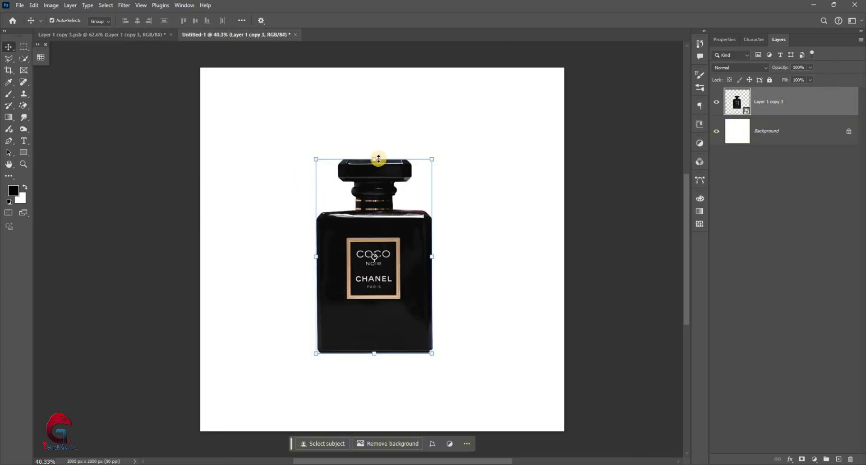
mouse_move(378, 167)
left_mouse_down()
mouse_move(378, 307)
mouse_move(386, 283)
left_mouse_up()
left_click(448, 21)
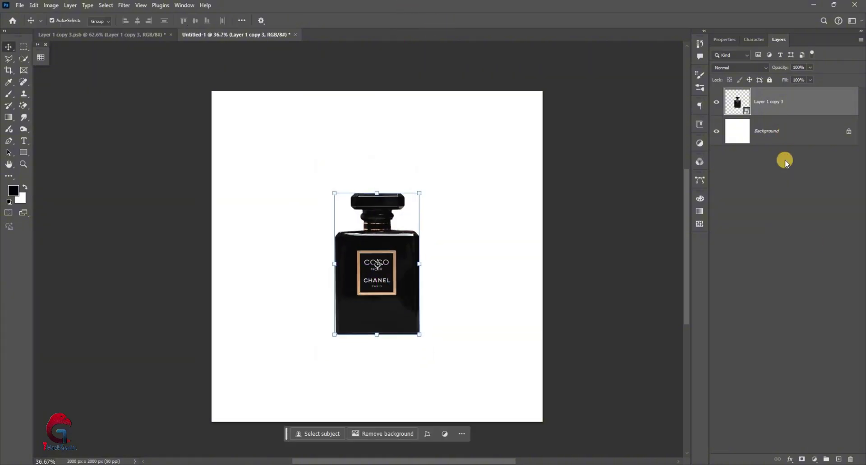
key("alt+bracketleft")
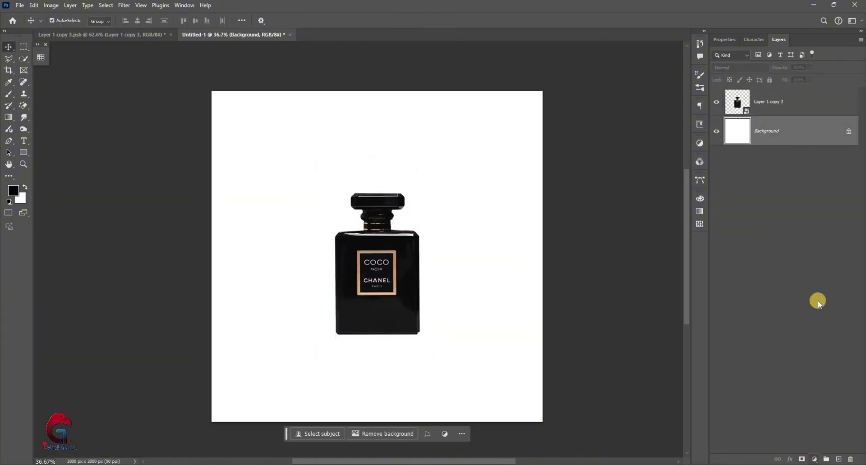
- Add a Solid Color fill layer of dark grey #161616 just above the Background
left_click(816, 300)
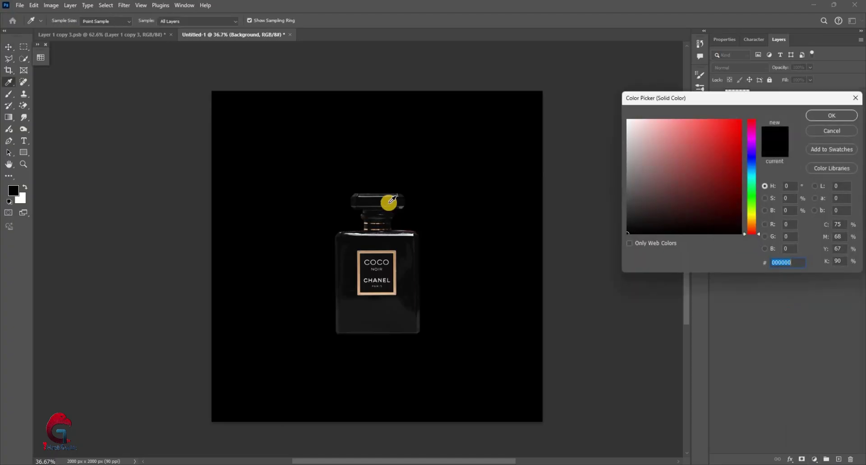
type("161616")
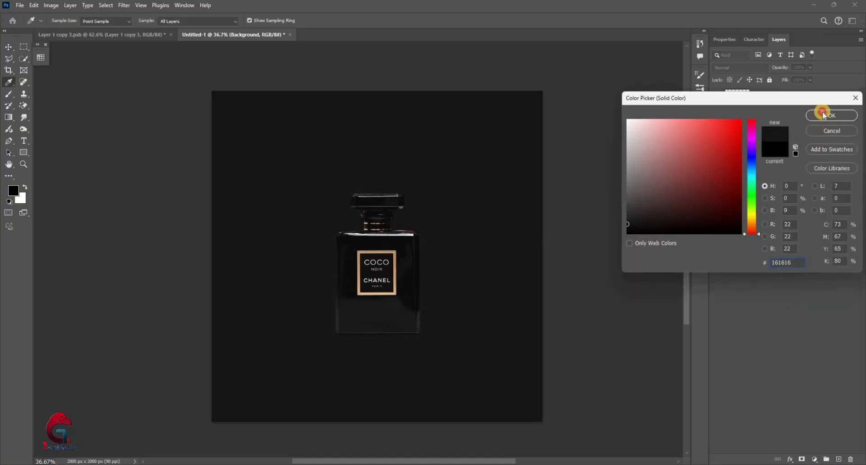
key("Return")
key("v")
key("ctrl+plus")
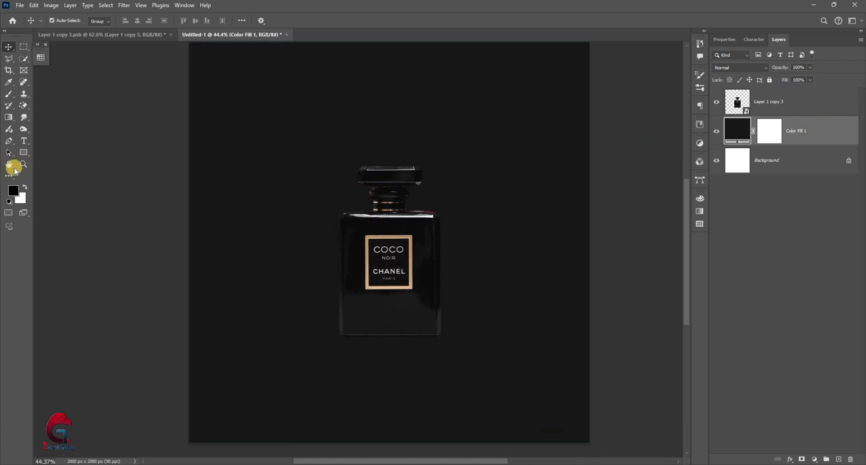
- Draw a rectangle podium beneath the bottle and give it a near-black fill
key("u")
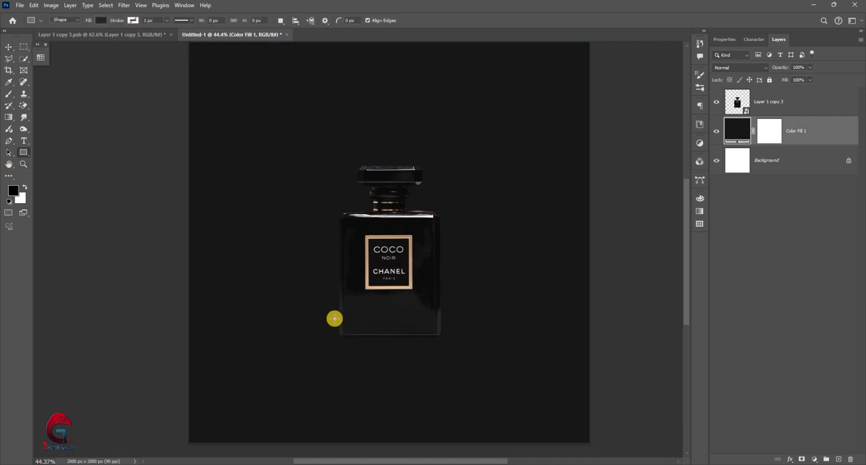
left_click_drag(327, 316, 460, 452)
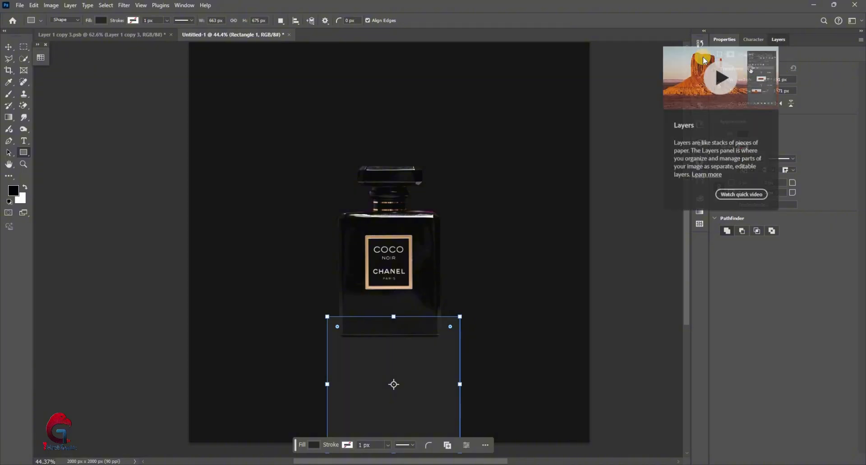
left_click(778, 39)
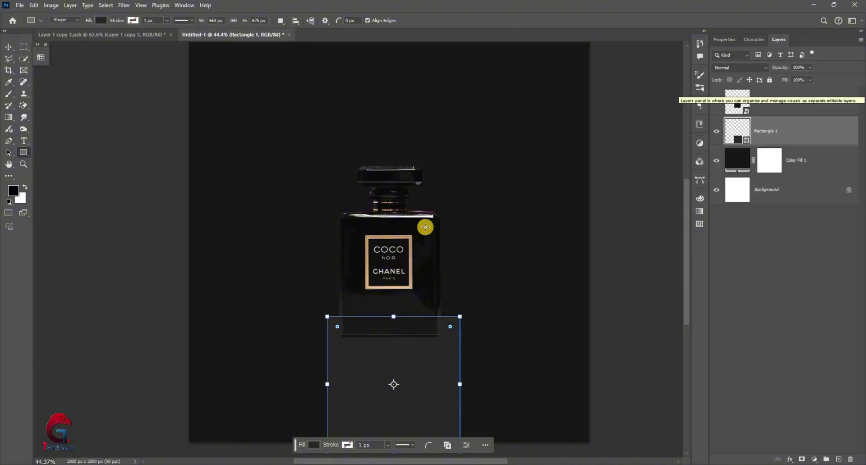
key("i")
left_click(620, 223)
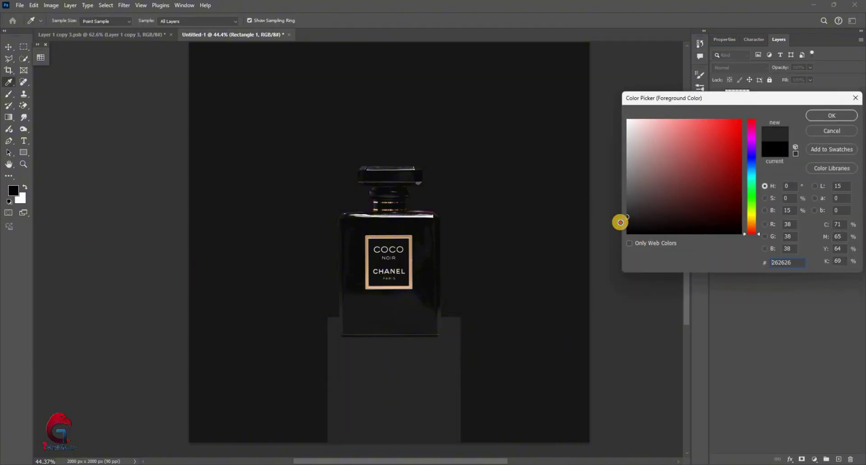
key("Return")
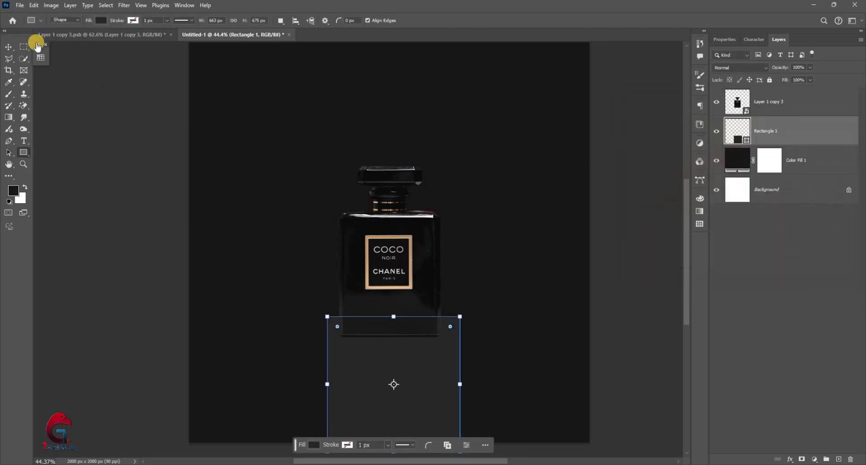
left_click(41, 57)
left_click(185, 308)
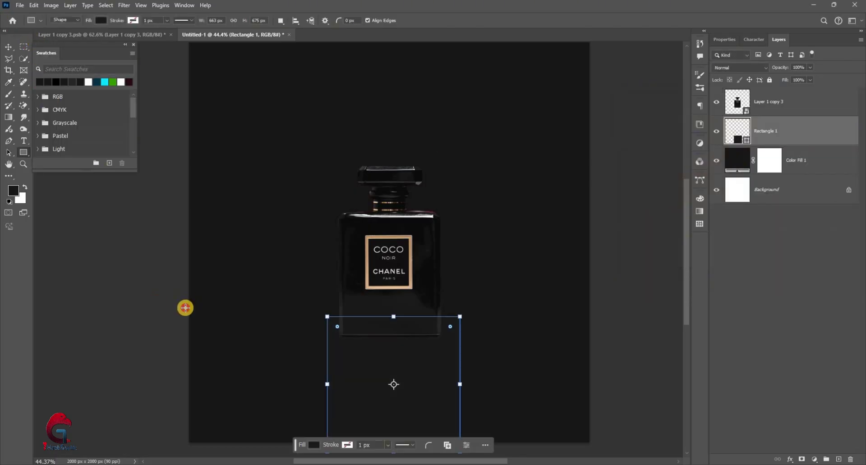
- Lift the bottle above the podium and add a new empty layer
key("v")
left_click(789, 102)
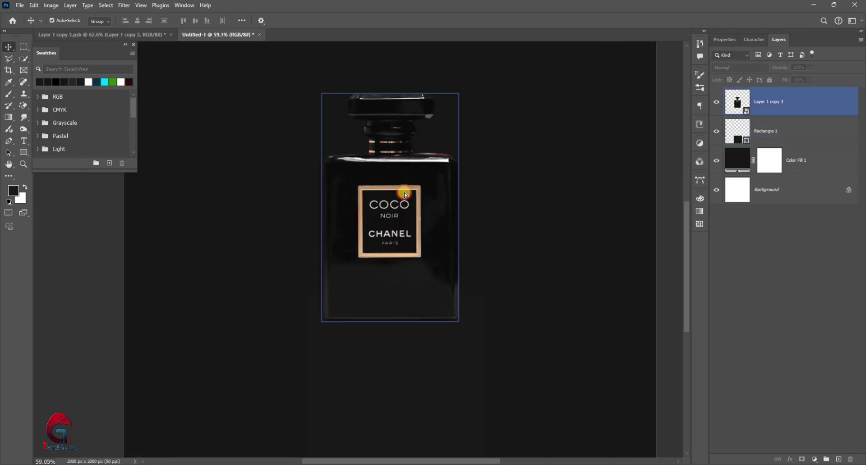
key("alt+bracketleft")
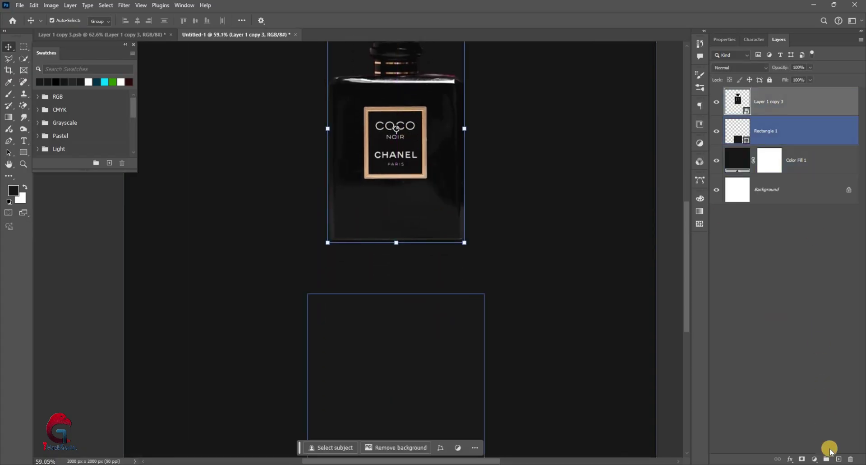
key("ctrl+shift+alt+n")
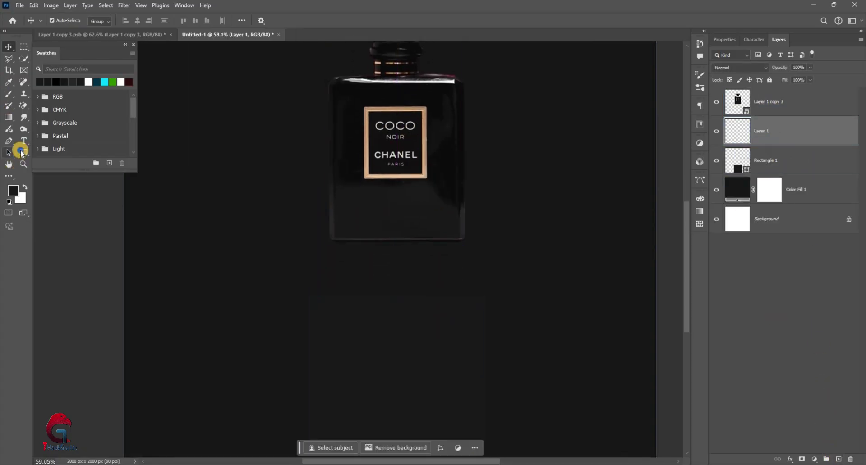
- Draw a 662×135 px grey ellipse and place it on the rectangle's top edge
left_click_drag(23, 152, 69, 163)
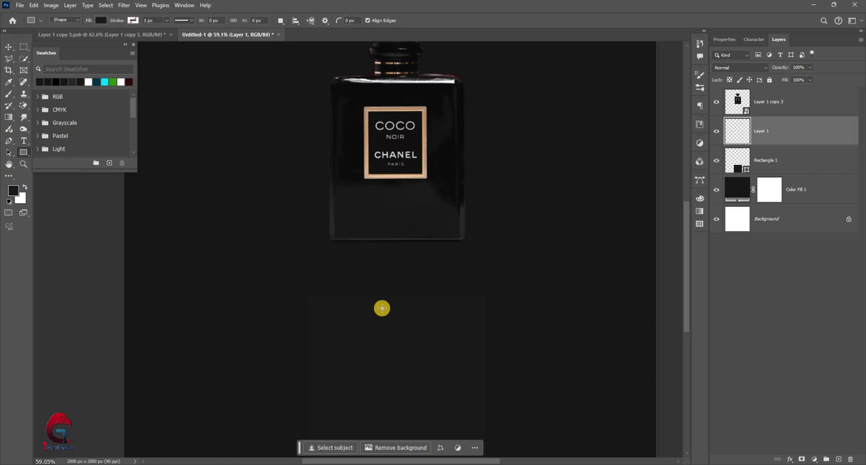
scroll(178, 240, "up", 3)
scroll(184, 258, "up", 3)
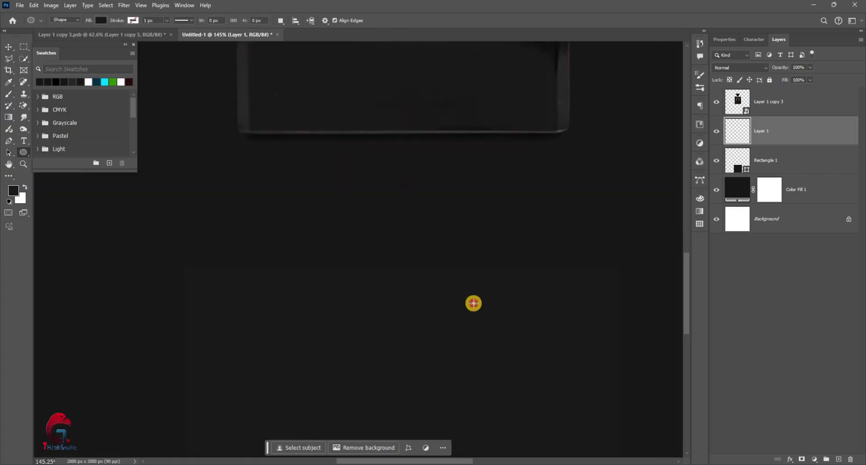
left_click_drag(183, 256, 616, 344)
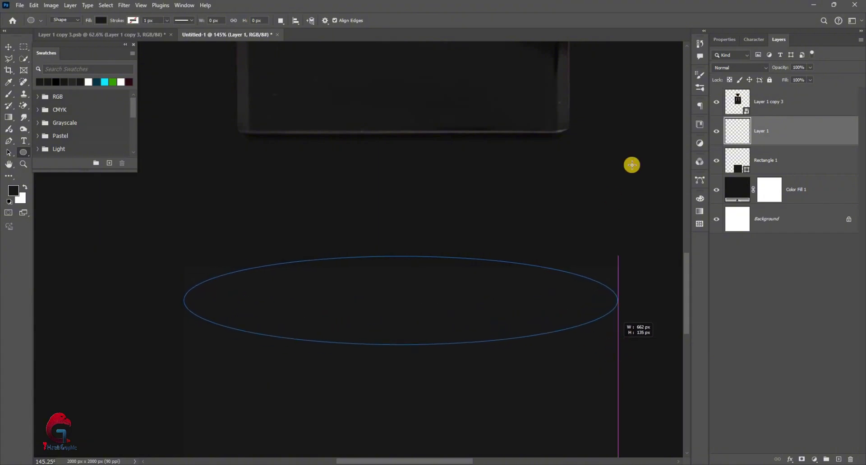
left_click(761, 150)
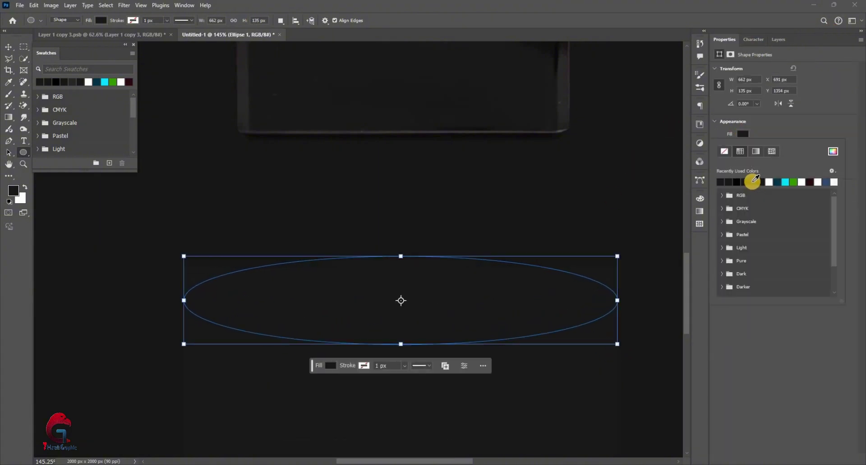
left_click(777, 39)
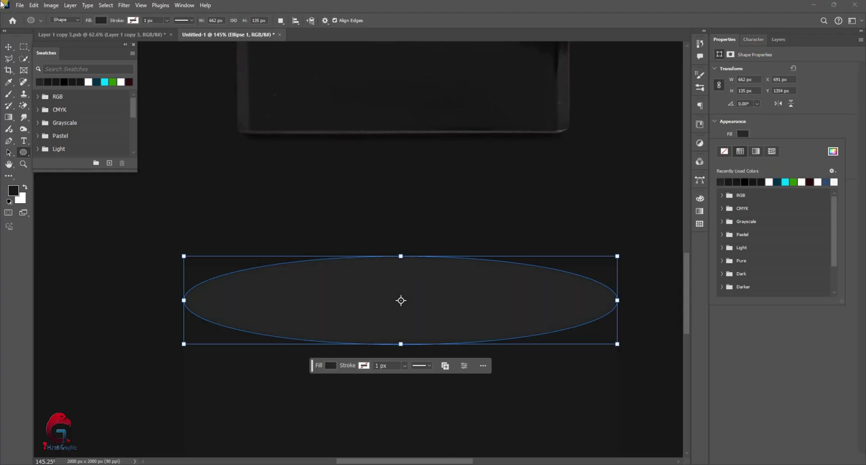
key("v")
scroll(430, 278, "down", 5)
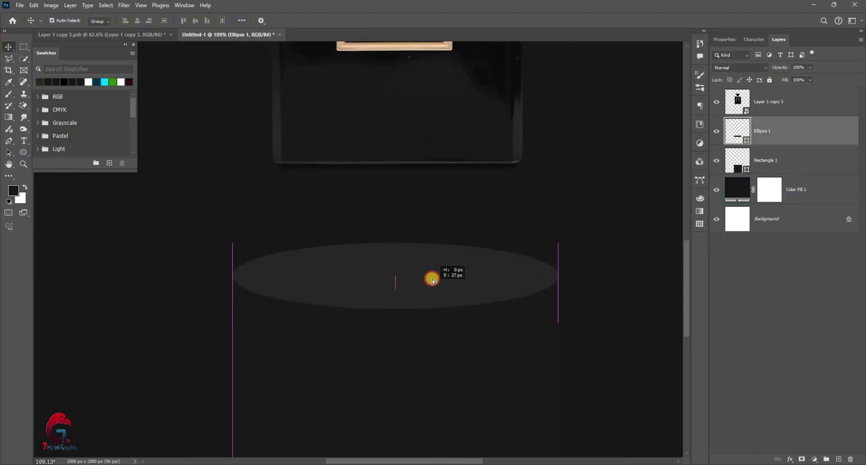
left_click(550, 263)
- Add a new empty layer clipped to Rectangle 1
left_click(379, 396)
scroll(379, 396, "down", 2)
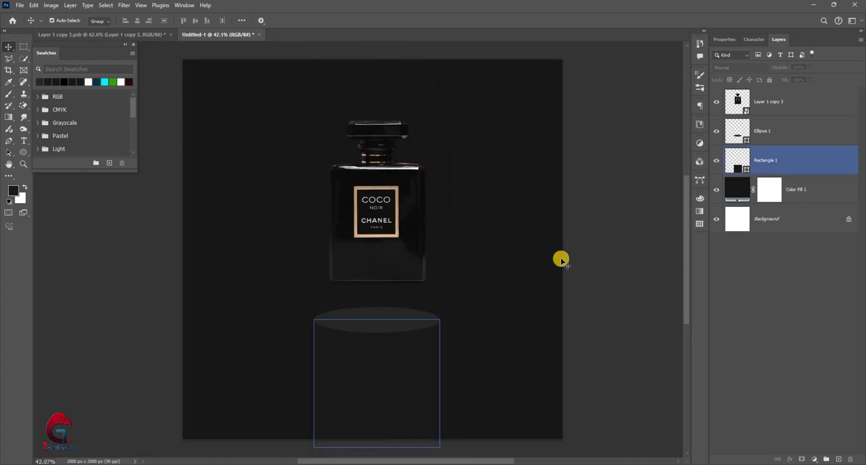
left_click(770, 165)
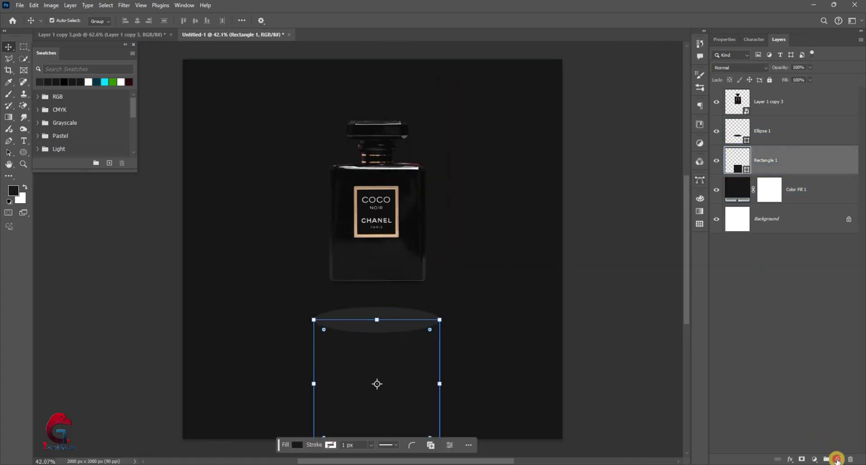
key("ctrl+shift+alt+n")
right_click(785, 169)
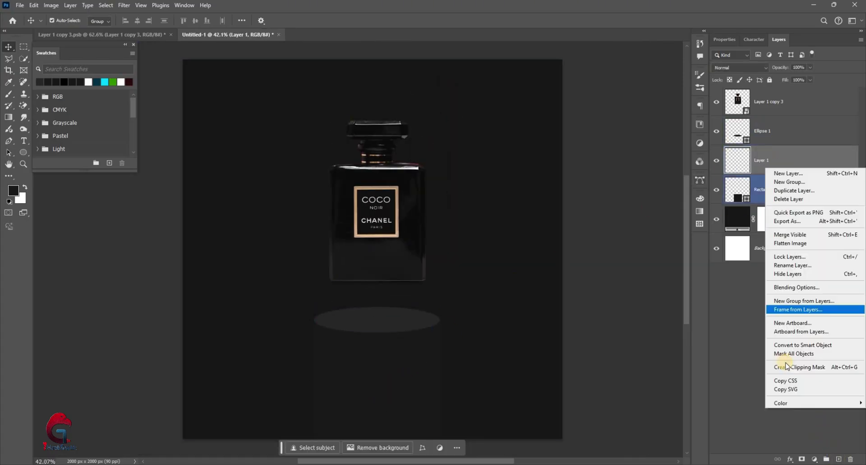
left_click(786, 367)
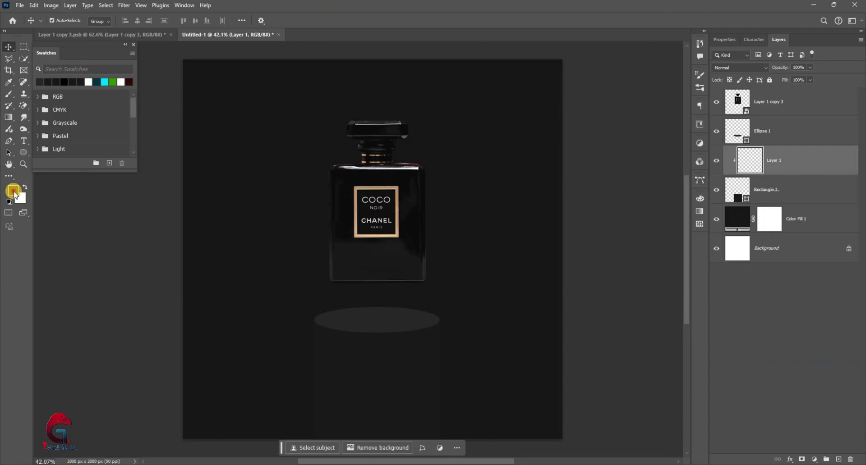
- Set the foreground painting colour to light grey #aaaaaa
left_click(13, 191)
left_click(627, 217)
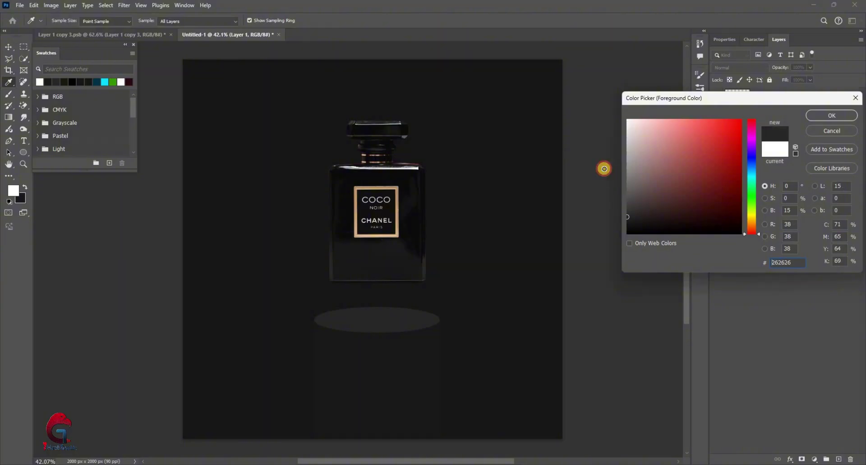
left_click_drag(604, 169, 831, 117)
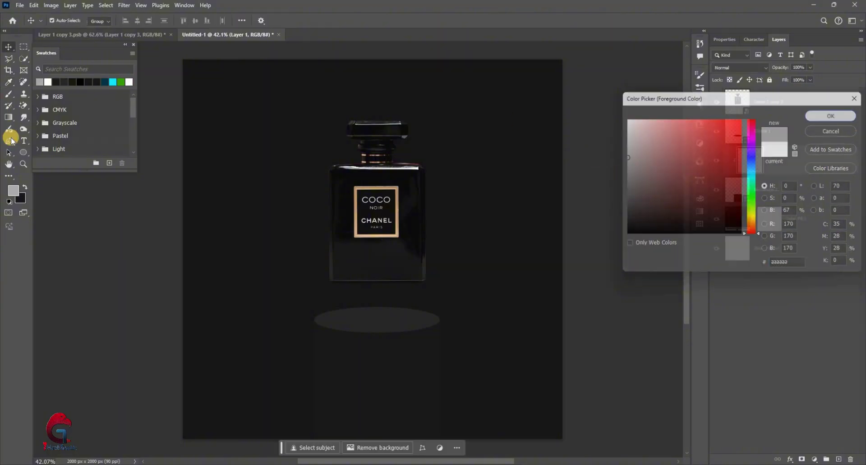
key("Return")
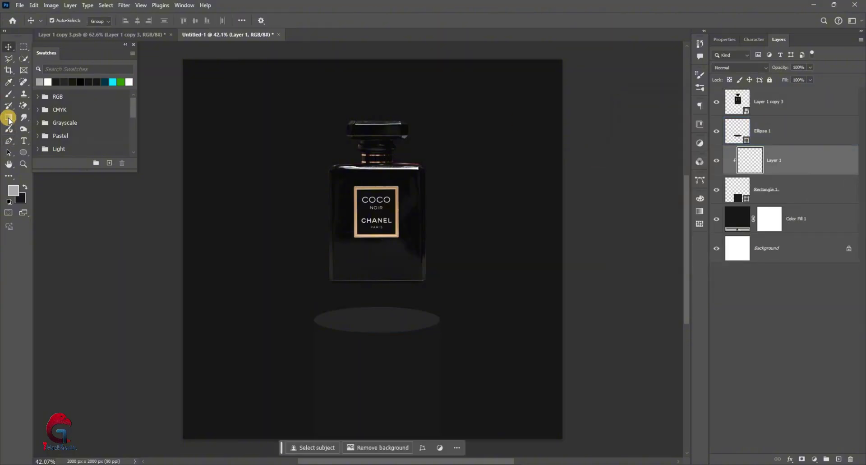
left_click(8, 120)
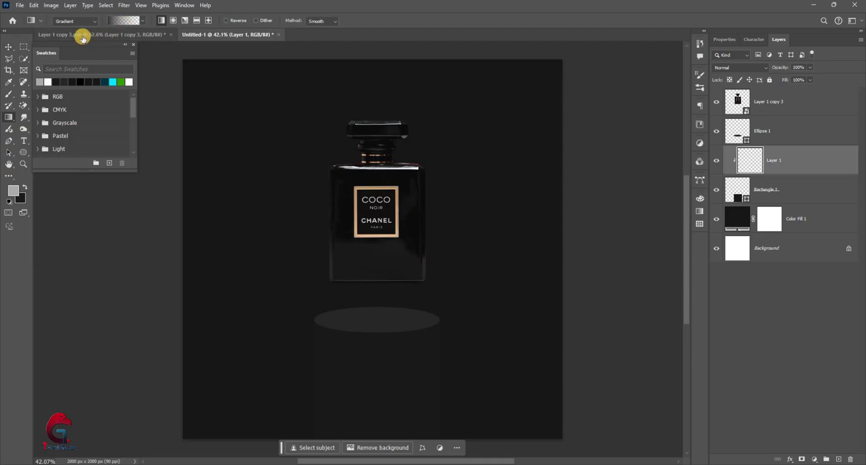
- Shade the cylinder body with two gradients on layers clipped to Rectangle 1
right_click(77, 37)
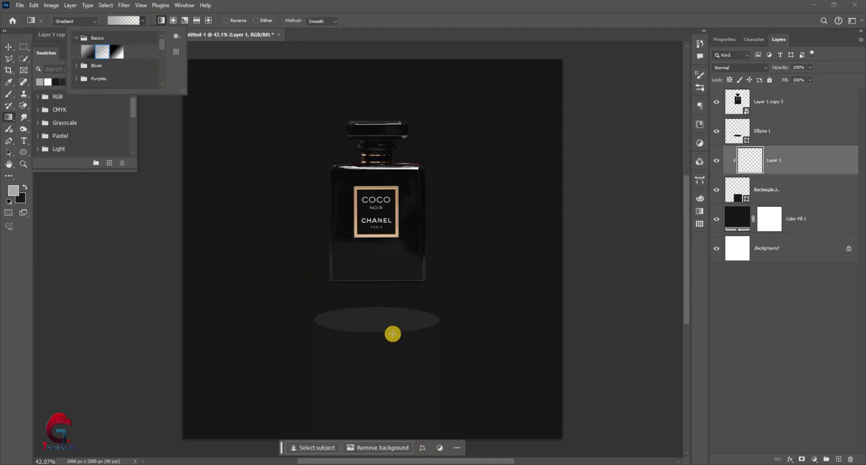
scroll(326, 383, "up", 1)
scroll(326, 383, "up", 1)
scroll(310, 376, "up", 1)
left_click_drag(309, 376, 386, 377)
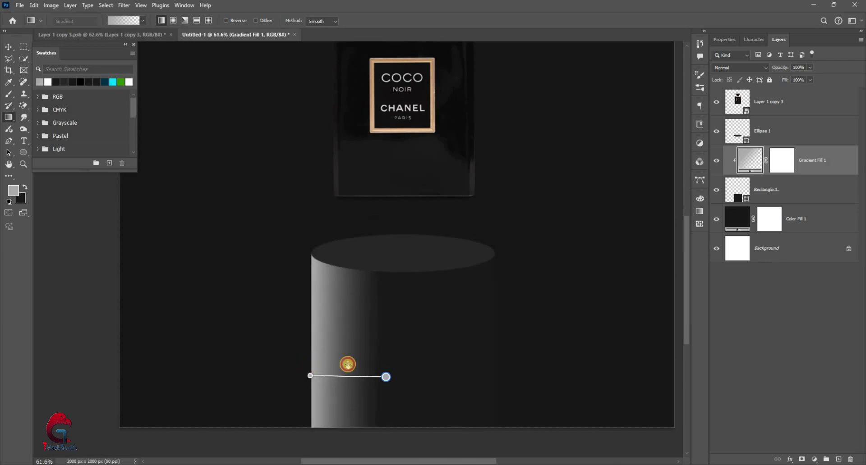
left_click_drag(305, 364, 388, 366)
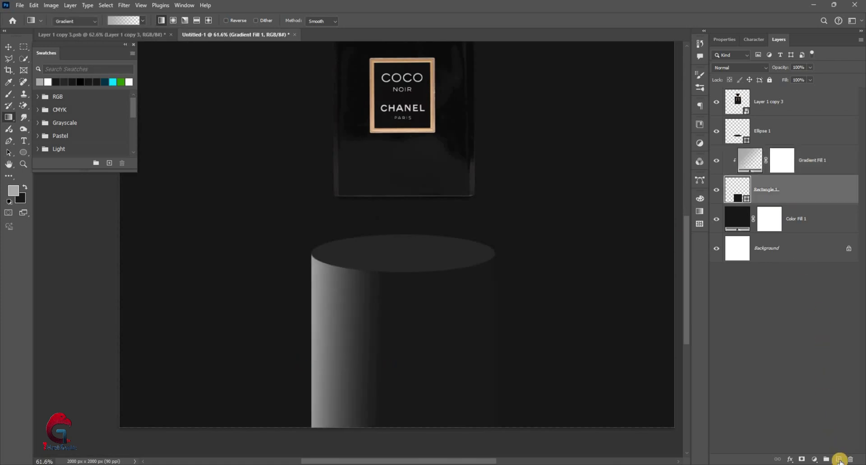
key("alt+bracketleft")
key("ctrl+shift+alt+n")
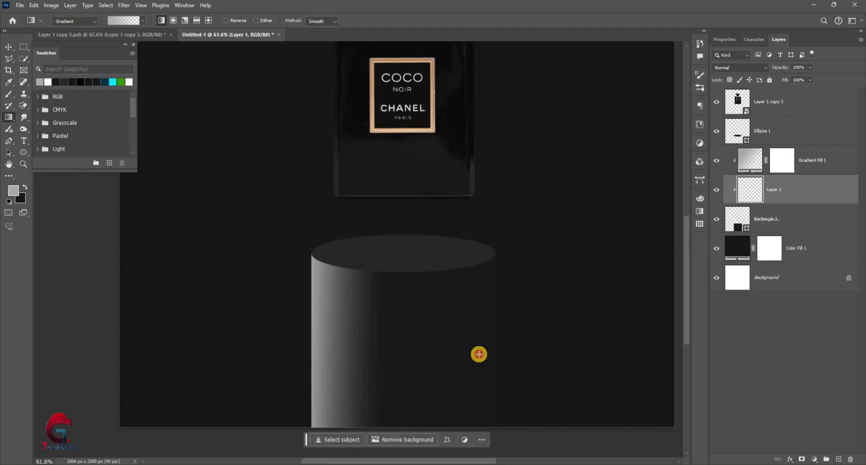
left_click_drag(435, 357, 502, 352)
left_click_drag(435, 358, 368, 361)
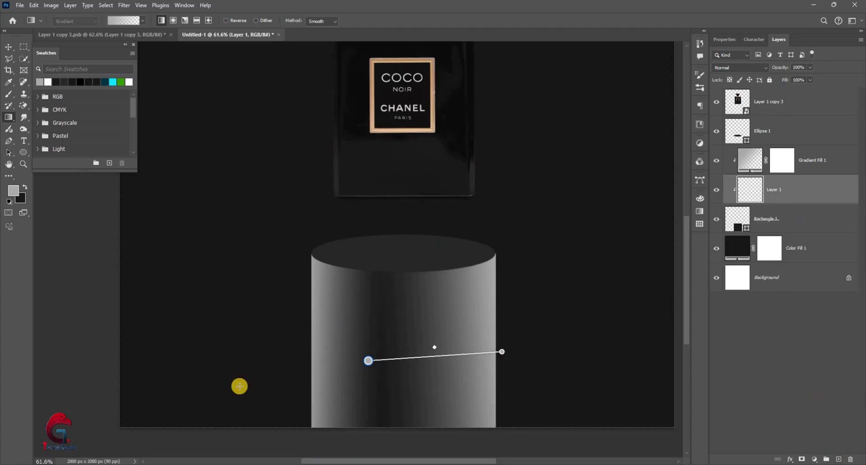
- Fill the top ellipse with mid-grey #737373
key("v")
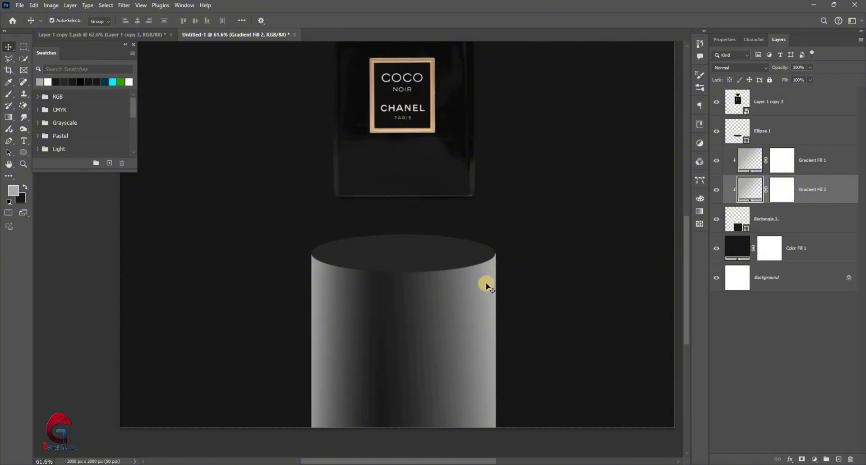
left_click(487, 286)
scroll(422, 279, "up", 2)
left_click(350, 271)
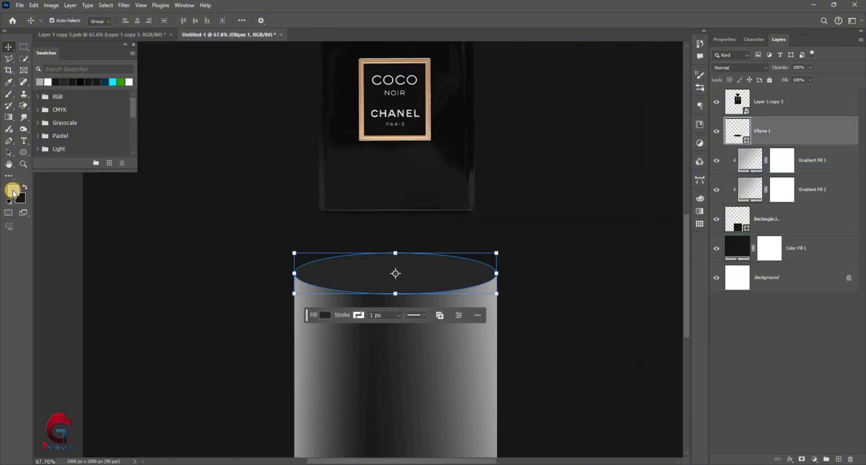
key("i")
left_click(477, 307)
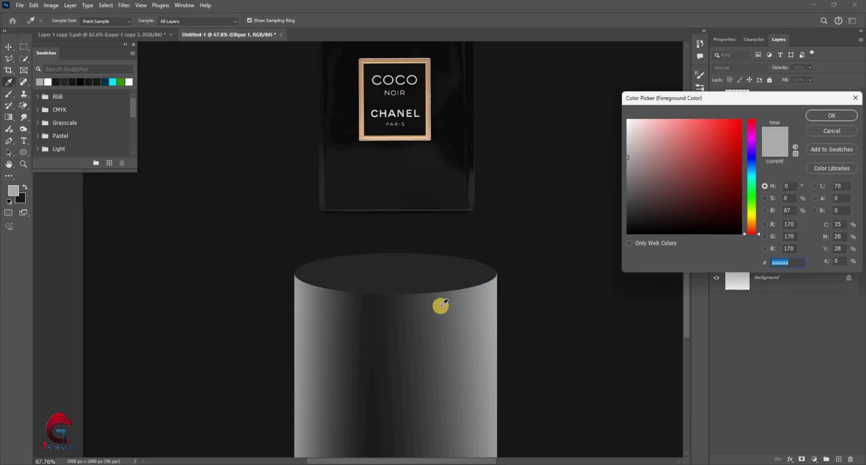
left_click_drag(628, 157, 627, 194)
type("737373")
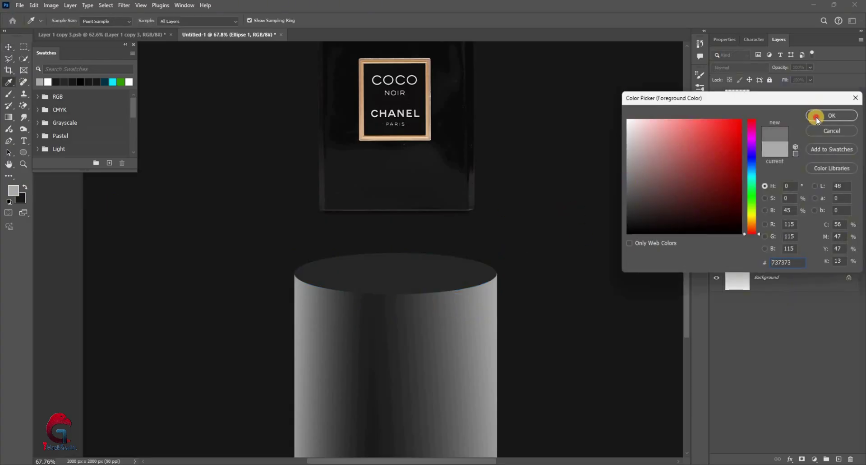
key("Return")
key("v")
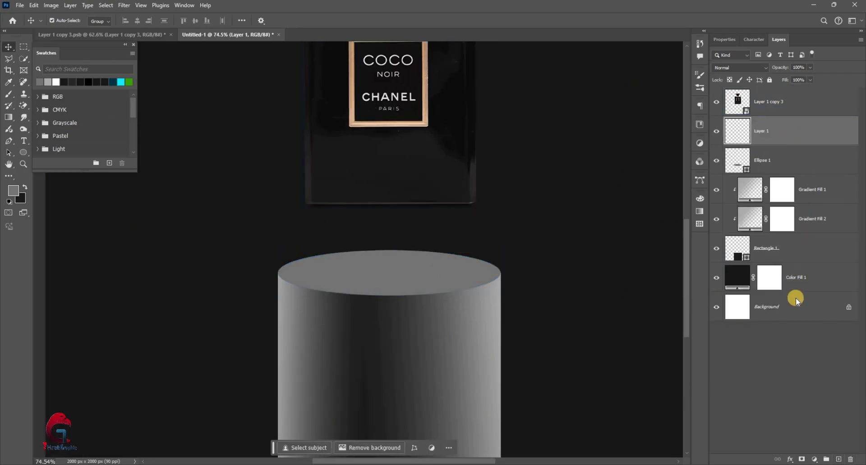
- Clip the new layer to Ellipse 1 and paint a soft white highlight with a size-573 brush
right_click(795, 133)
left_click(793, 332)
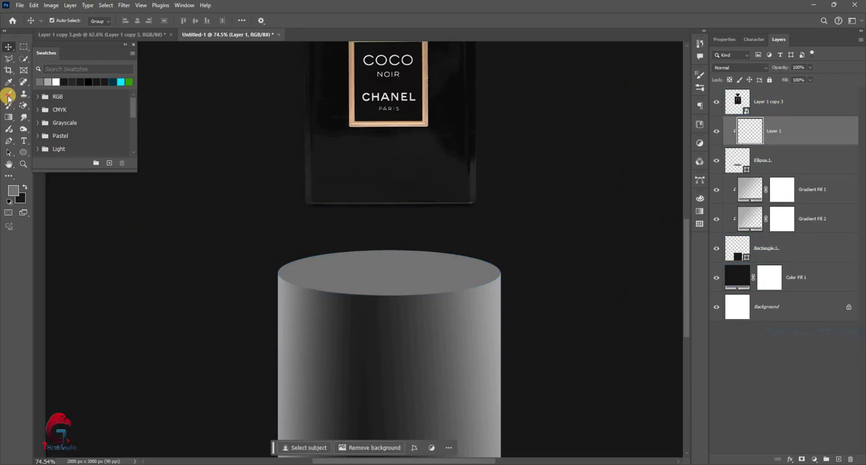
key("b")
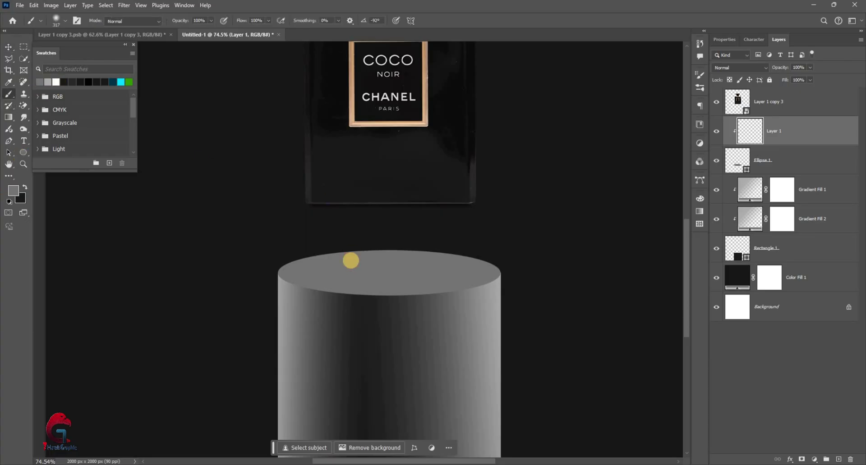
key("d")
key("x")
mouse_move(388, 242)
left_mouse_down()
mouse_move(253, 211)
mouse_move(561, 203)
left_mouse_up()
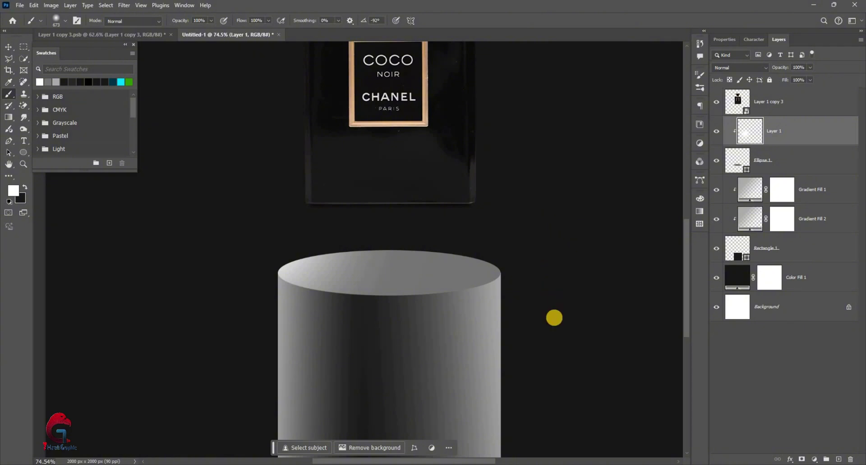
- Select the cylinder's gradient layer with the Move tool
key("v")
scroll(558, 338, "down", 2)
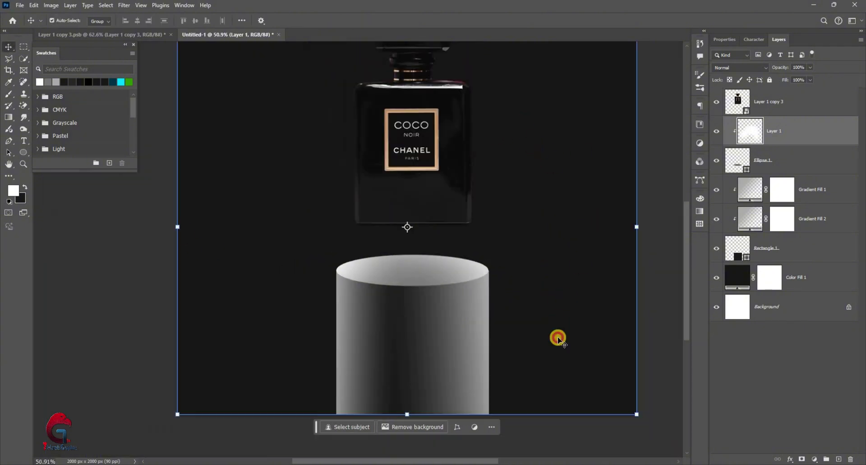
left_click(557, 338)
scroll(410, 321, "up", 3)
left_click(395, 315)
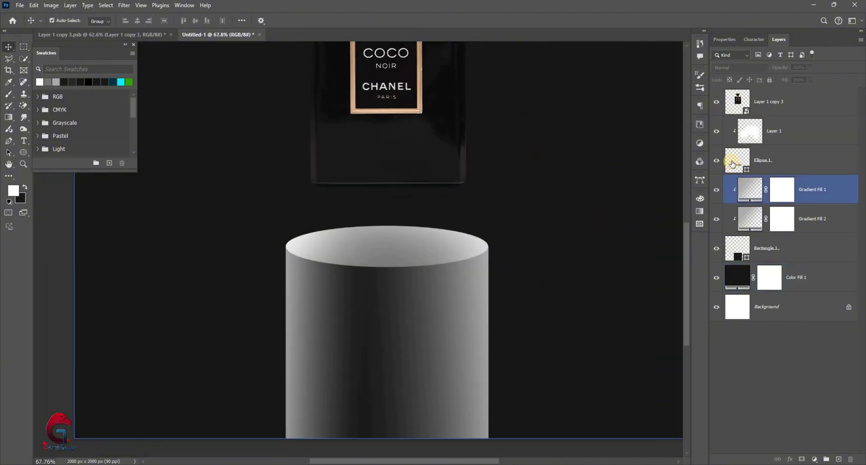
- Duplicate Ellipse 1 beneath the original as a white copy nudged slightly down
left_click(733, 164)
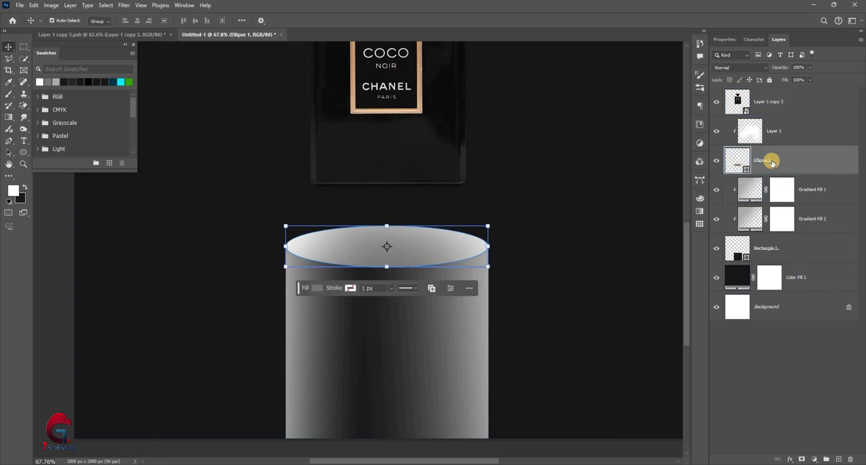
left_click_drag(775, 173, 736, 186)
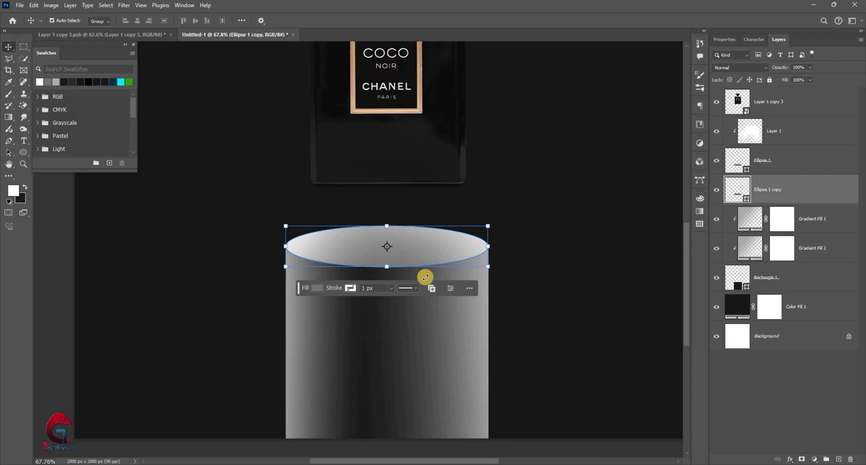
scroll(420, 275, "up", 2)
scroll(415, 273, "up", 3)
scroll(413, 272, "up", 3)
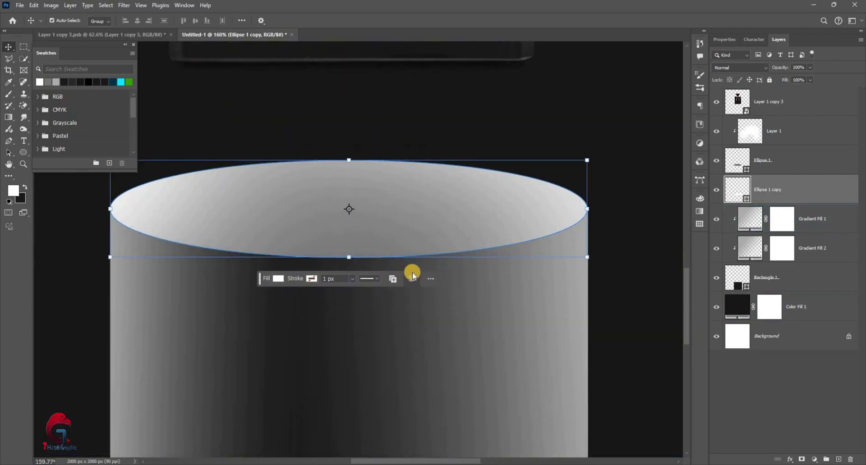
left_click(480, 277)
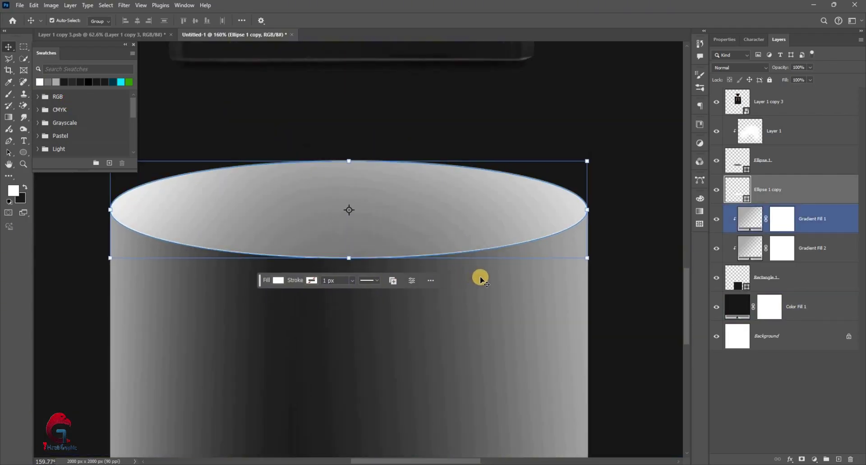
left_click_drag(480, 279, 480, 280)
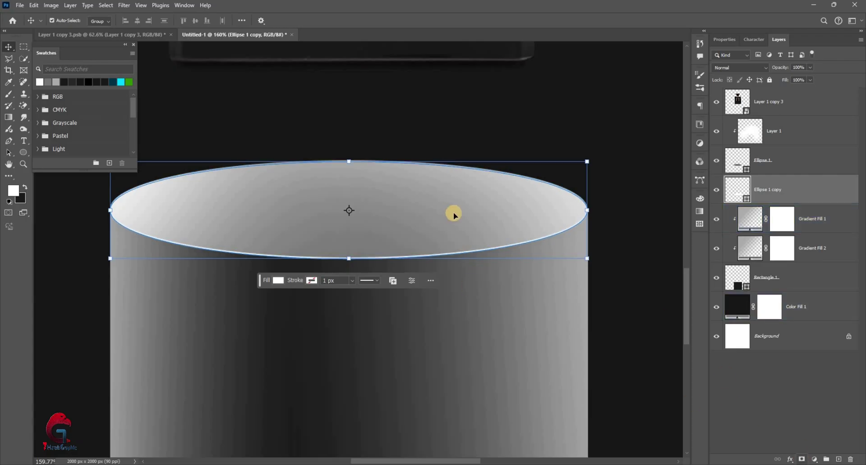
- Mask the ellipse copy and brush black at 40% opacity to fade the rim's middle
scroll(453, 214, "down", 2)
left_click(8, 94)
key("b")
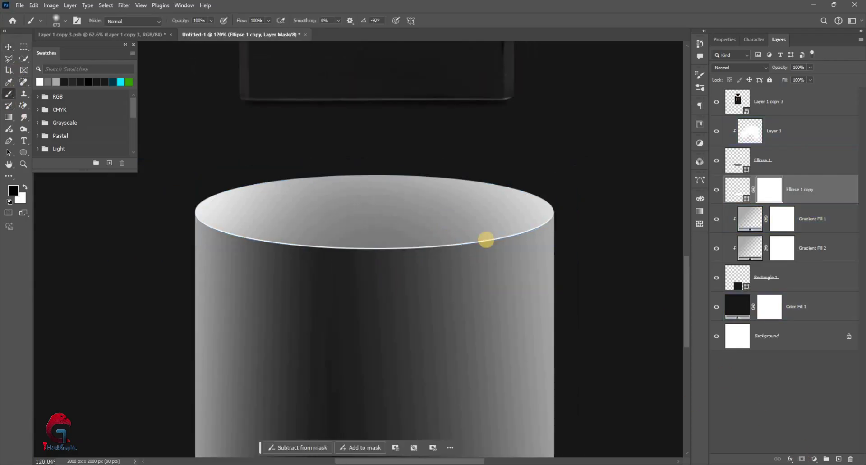
scroll(473, 240, "down", 2)
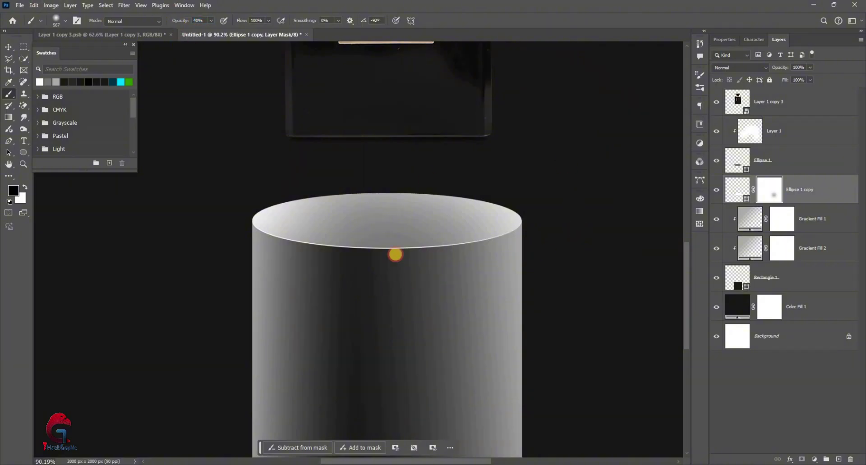
left_click_drag(395, 255, 336, 280)
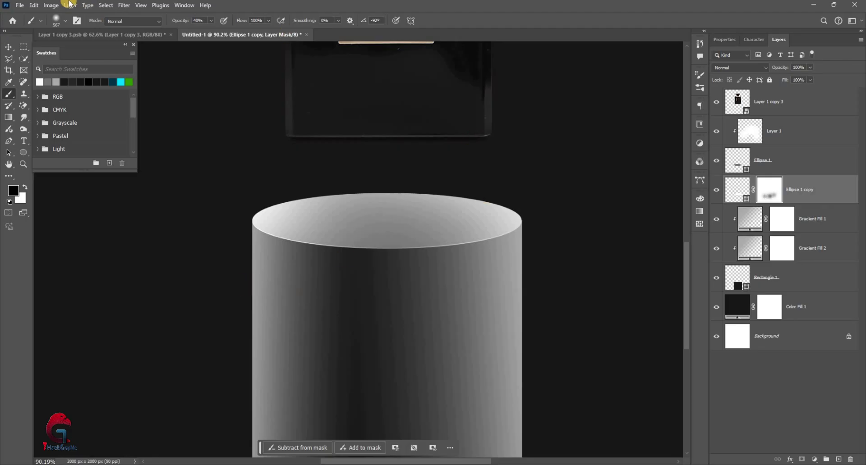
- Set Gradient Fill 2 scale to 28% and Gradient Fill 1 scale to 6%
key("v")
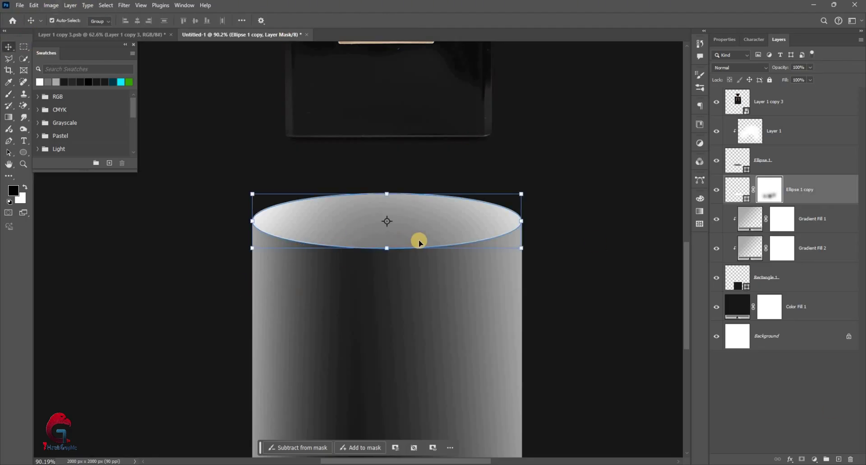
left_click(419, 240)
scroll(54, 320, "down", 3)
double_click(750, 248)
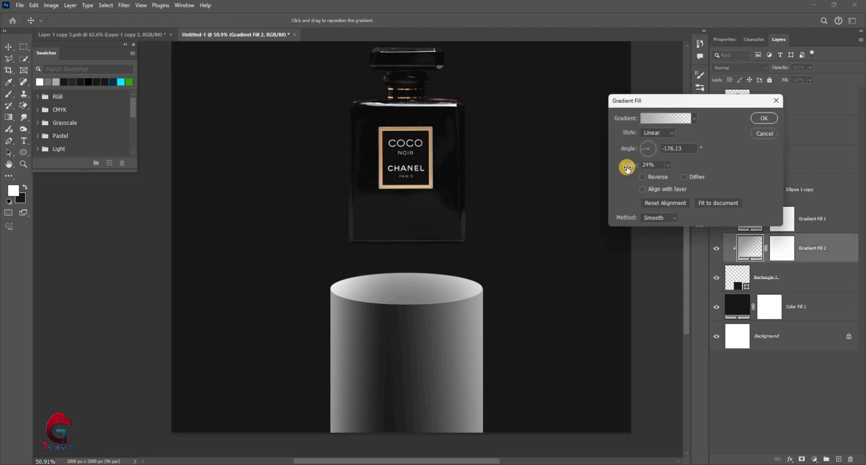
left_click_drag(637, 167, 626, 170)
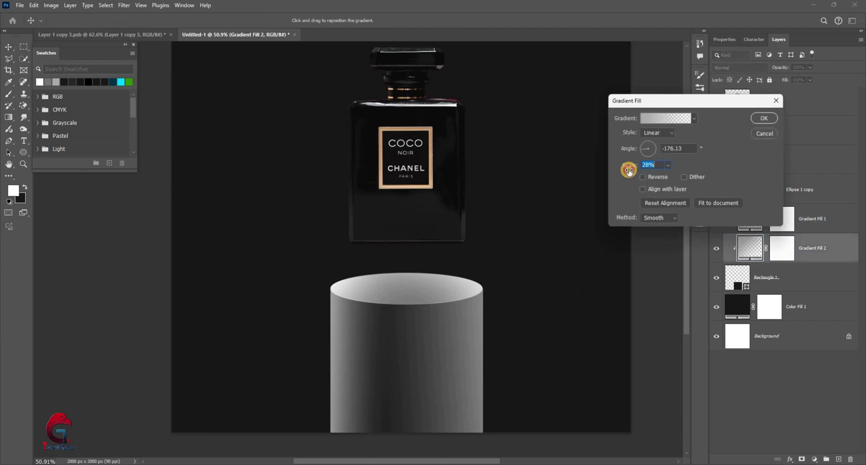
key("Return")
double_click(752, 218)
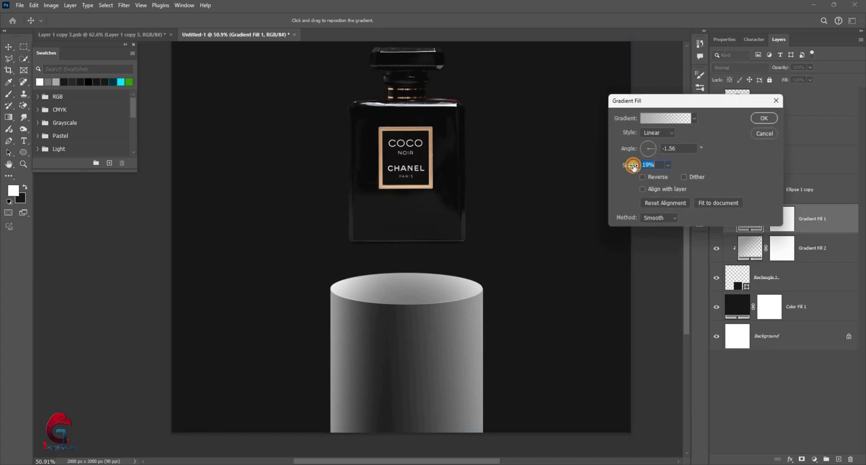
left_click_drag(634, 166, 630, 168)
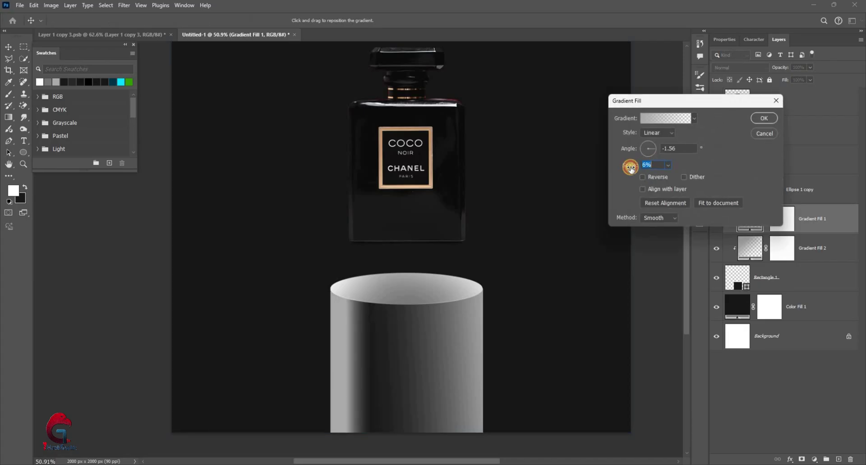
key("Return")
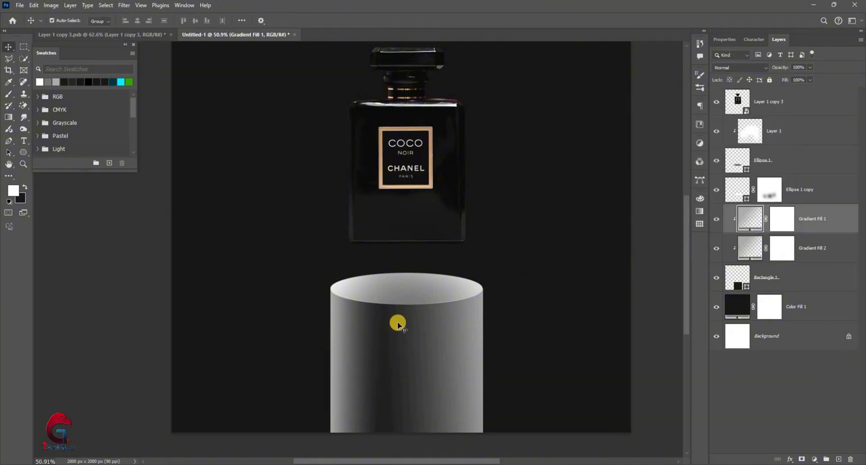
scroll(396, 322, "down", 2)
- Group the podium layers, then move the bottle onto the podium and shrink it to about 70%
left_click(794, 277)
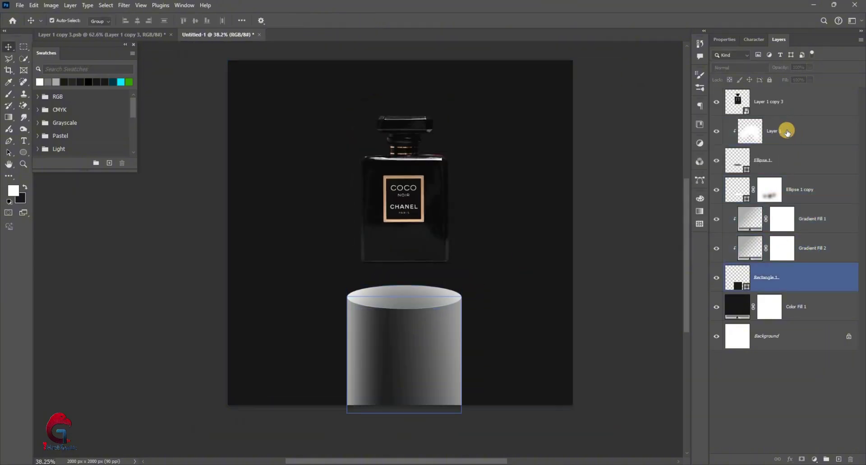
left_click(787, 131, "shift")
left_click(828, 460)
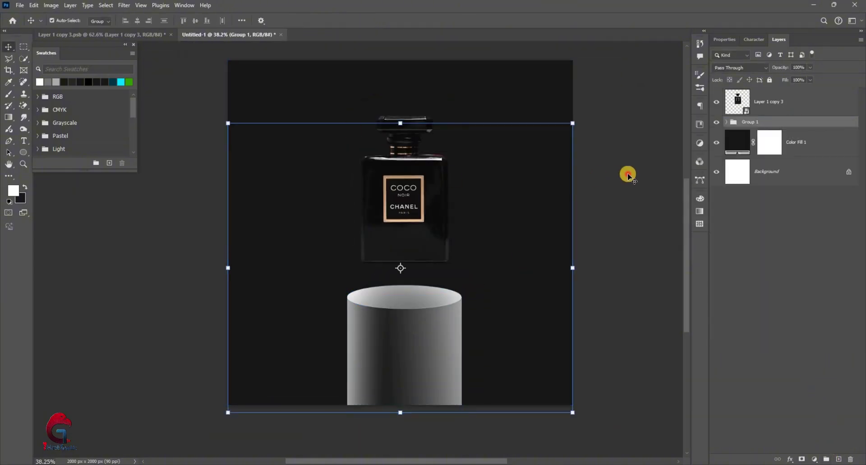
scroll(383, 271, "up", 2)
left_click_drag(410, 193, 412, 242)
key("ctrl+t")
left_click_drag(406, 120, 402, 237)
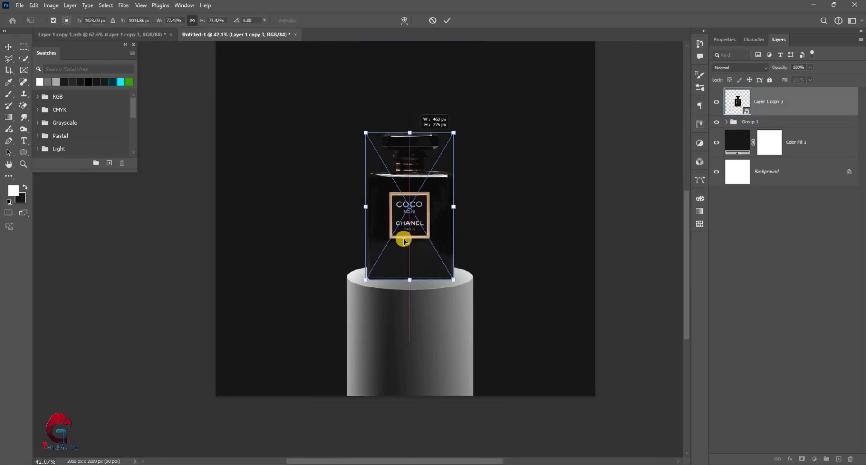
scroll(417, 323, "up", 1)
key("Return")
scroll(428, 272, "up", 2)
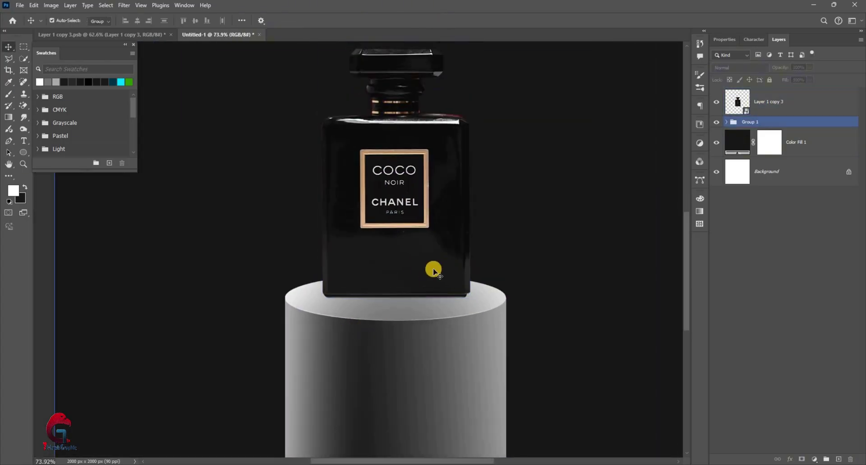
- On a new layer, paint a soft black dab and squash it into a thin shadow band
key("alt+period")
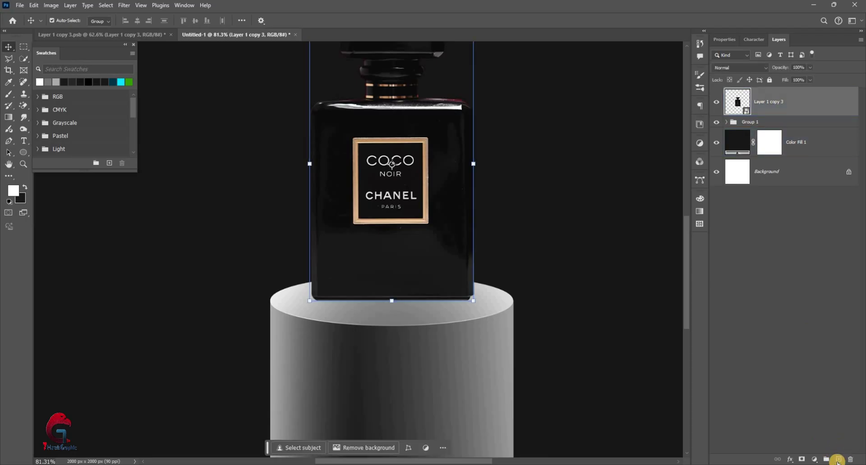
key("ctrl+shift+alt+n")
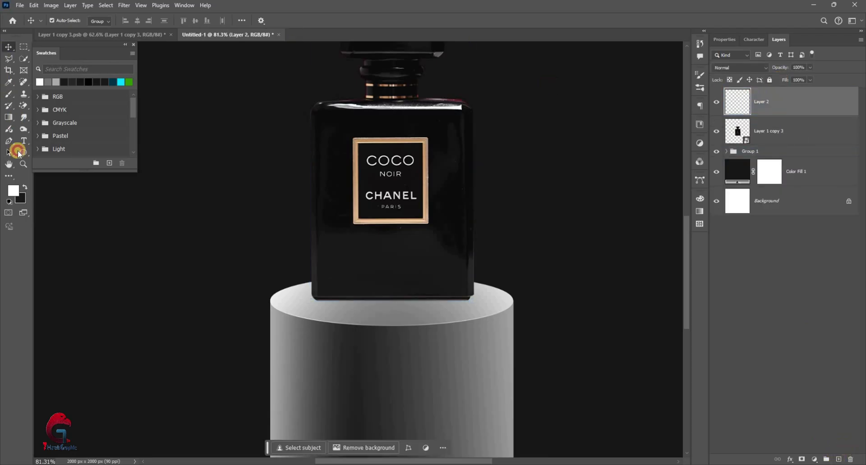
left_click(26, 187)
key("b")
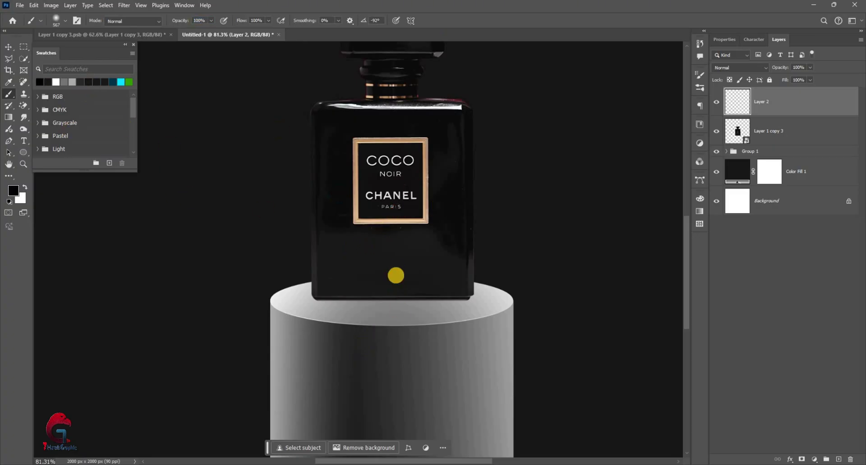
left_click(394, 271)
key("ctrl+t")
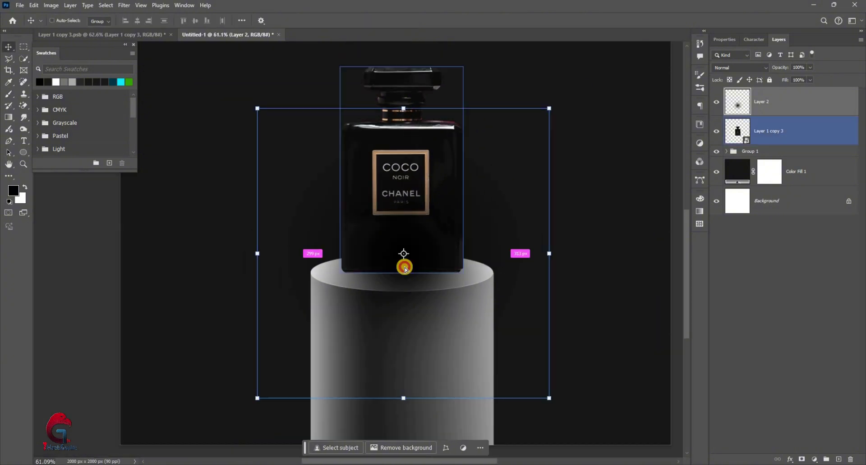
left_click_drag(402, 110, 411, 388)
scroll(405, 226, "up", 3)
scroll(350, 225, "up", 2)
left_click_drag(349, 226, 357, 239)
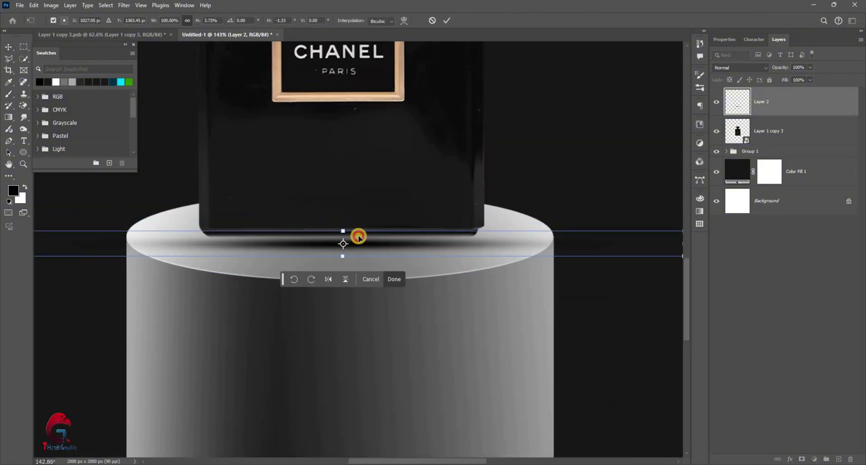
left_click(446, 21)
- Place the shadow layer below the bottle, add a mask and brush away its ends
left_click_drag(737, 149, 737, 147)
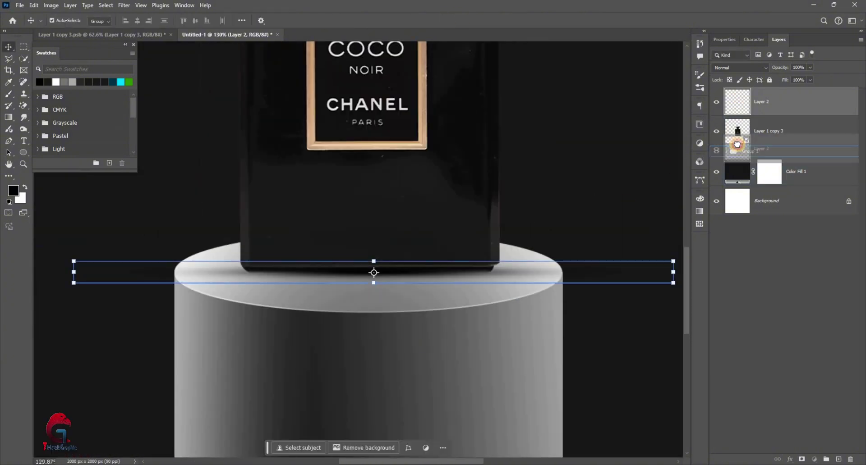
scroll(409, 243, "down", 1)
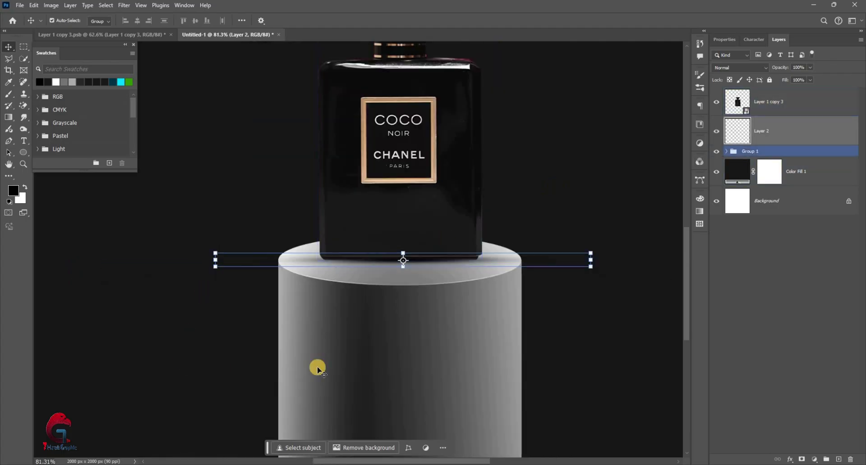
left_click(518, 213)
scroll(748, 135, "down", 1)
left_click(750, 135)
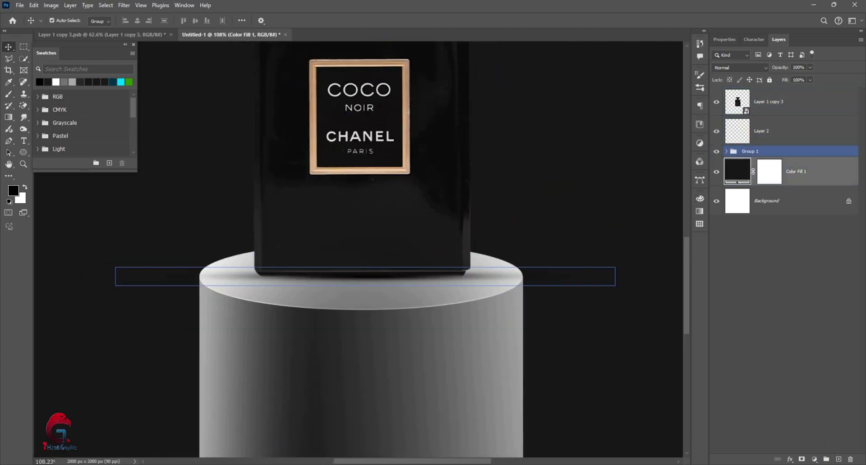
left_click(801, 460)
key("b")
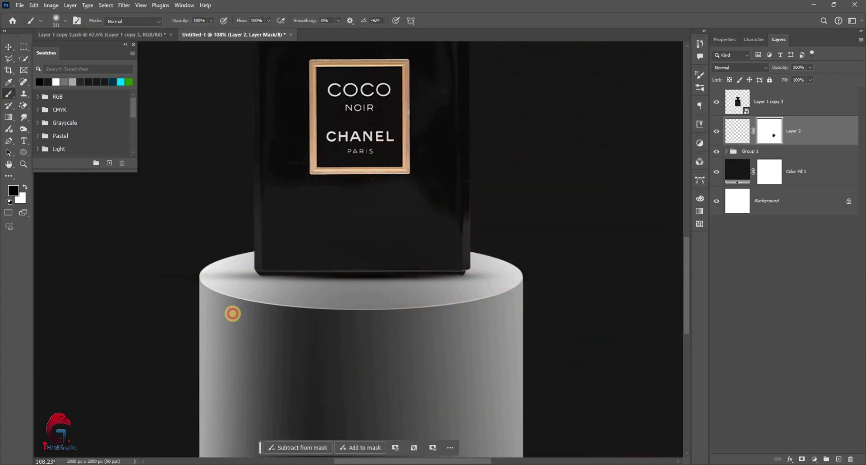
left_click(232, 310)
left_click(8, 45)
key("ctrl+0")
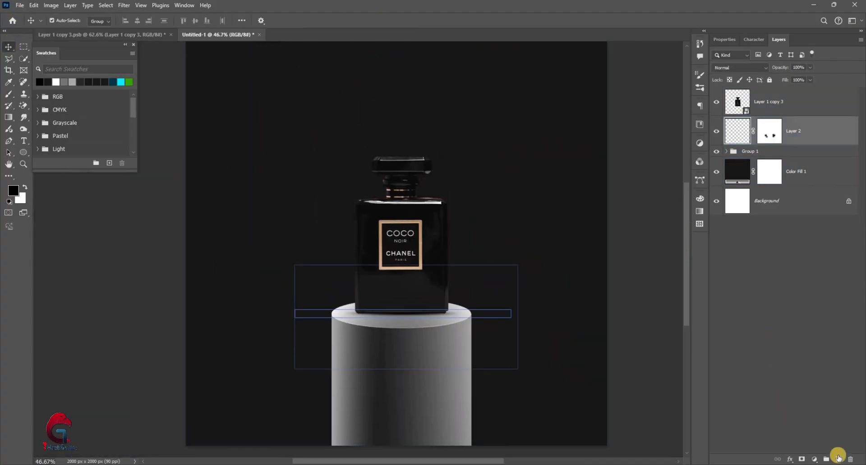
- Draw a 604 px black circle to the right of the bottle on a new layer
left_click(838, 459)
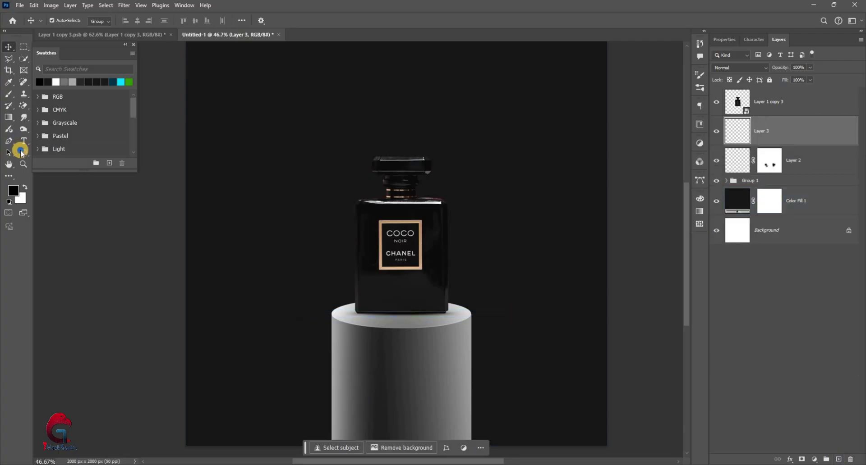
left_click_drag(22, 153, 54, 161)
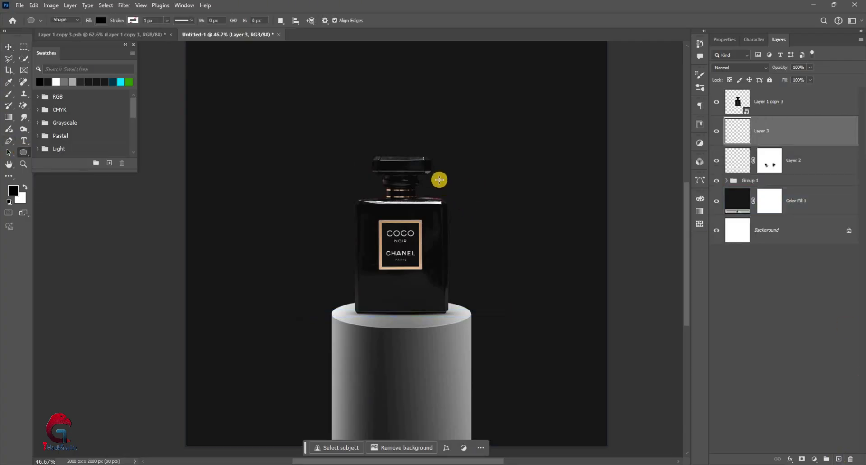
left_click_drag(438, 178, 468, 208)
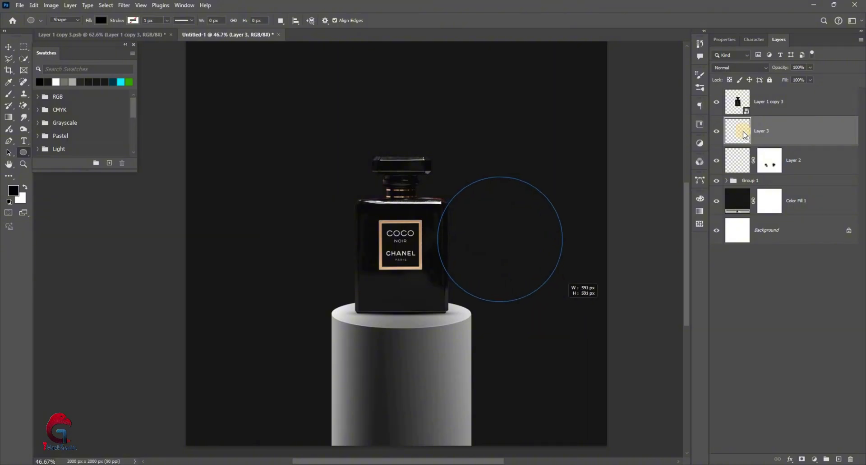
left_click_drag(570, 318, 565, 303)
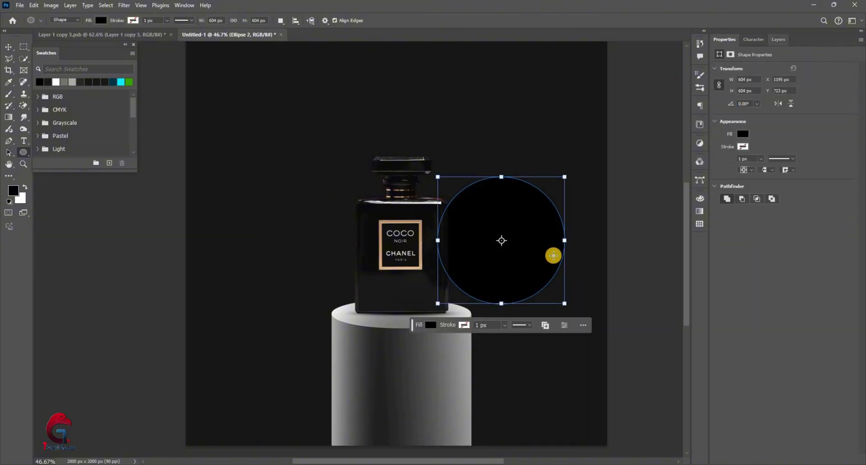
key("F7")
scroll(553, 255, "up", 4)
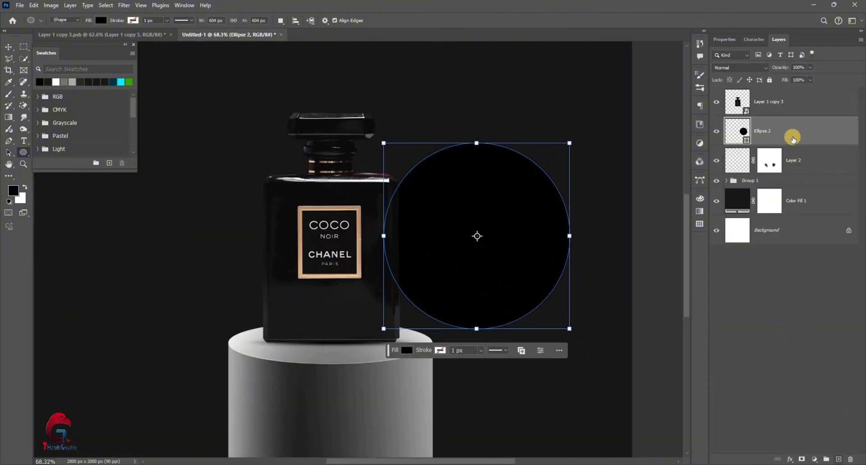
- On a new layer clipped to the circle, paint soft dark grey shading along its lower-left edge
key("ctrl+shift+alt+n")
right_click(794, 131)
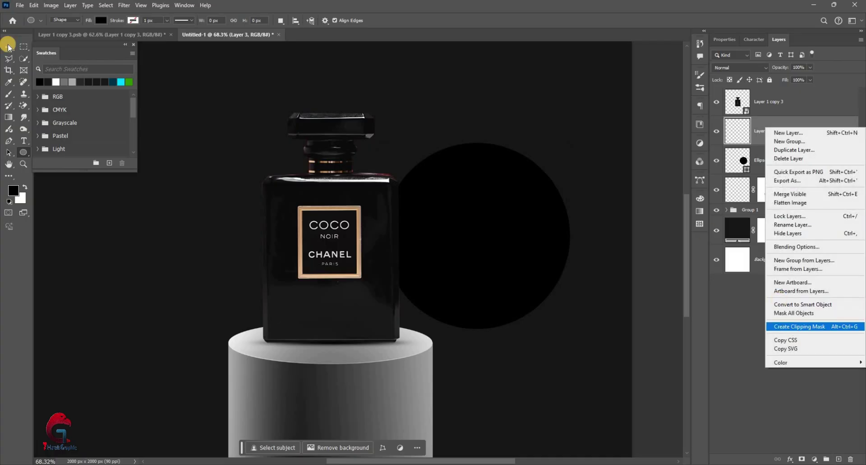
key("ctrl+alt+g")
left_click(8, 94)
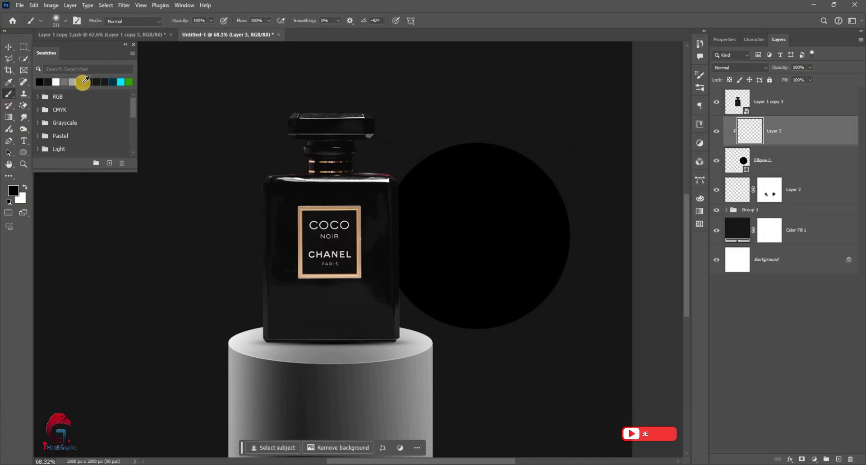
left_click(83, 82)
scroll(406, 230, "down", 1)
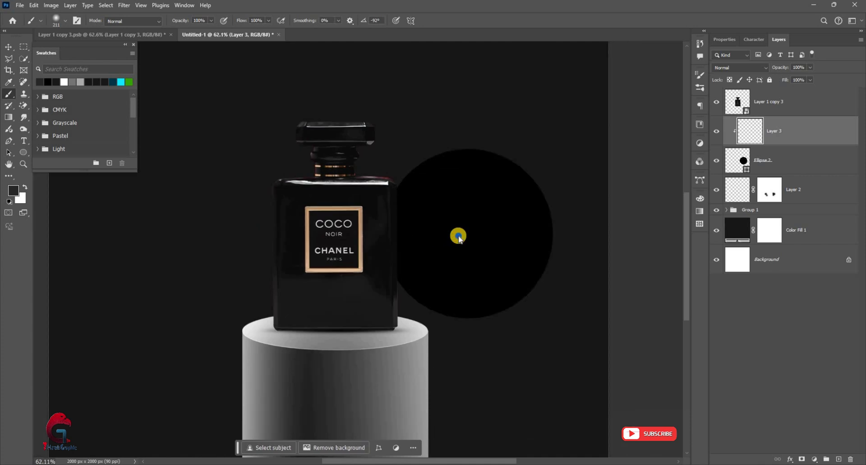
left_click_drag(388, 230, 418, 370)
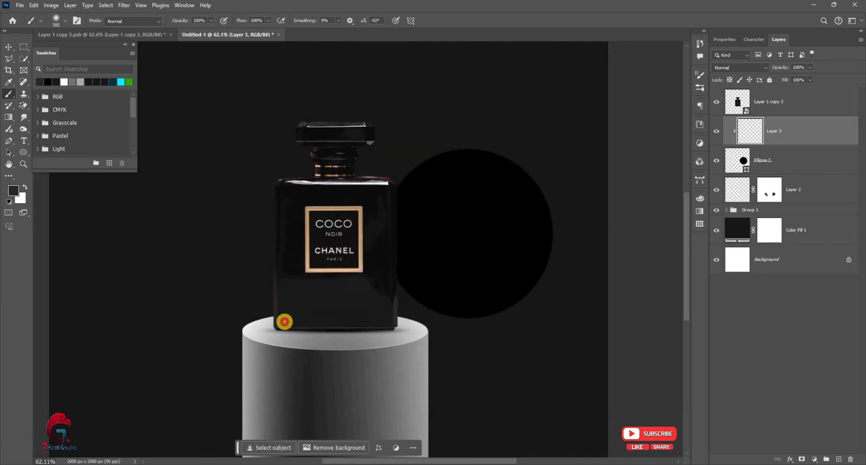
left_click_drag(285, 322, 517, 396)
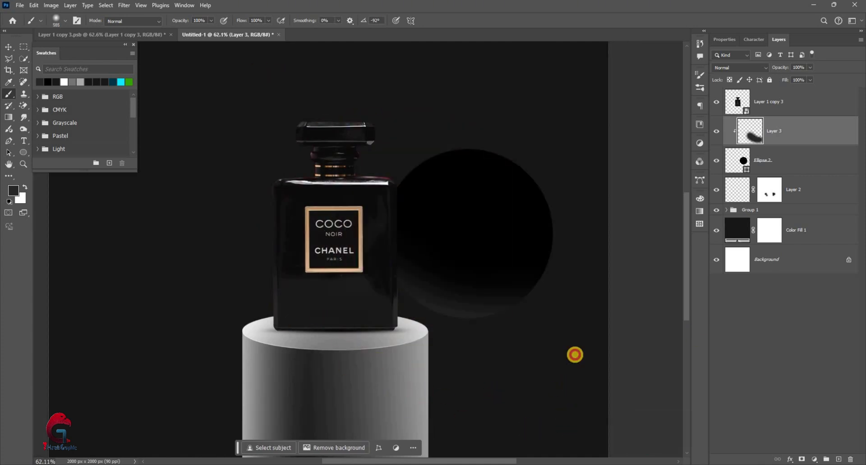
left_click_drag(402, 171, 478, 226)
scroll(409, 333, "down", 2)
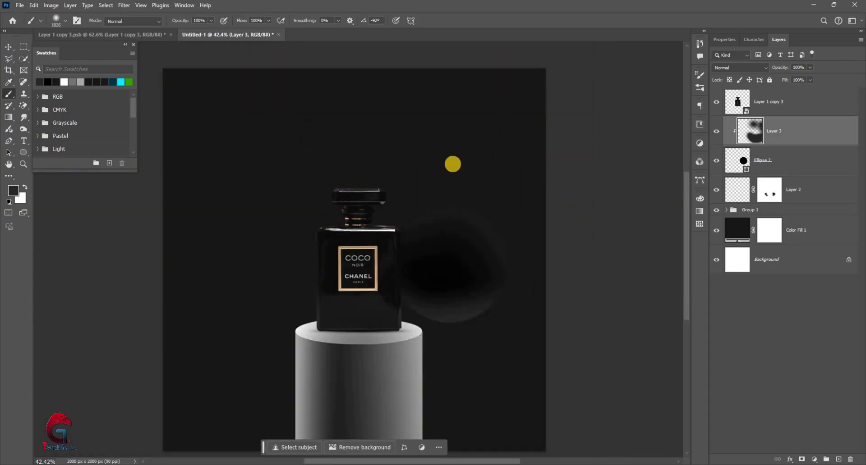
scroll(480, 237, "up", 2)
- On a new clipped layer, brush soft light-grey highlights along the sphere's top and rim
key("ctrl+shift+alt+n")
right_click(781, 129)
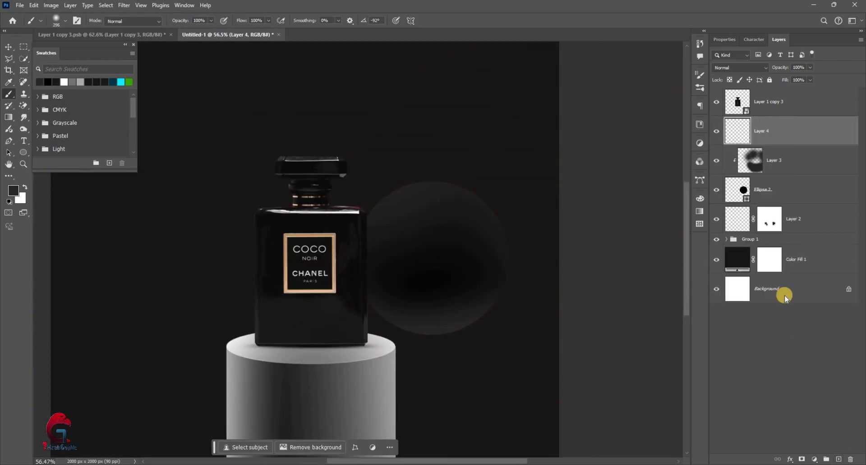
key("alt+ctrl+g")
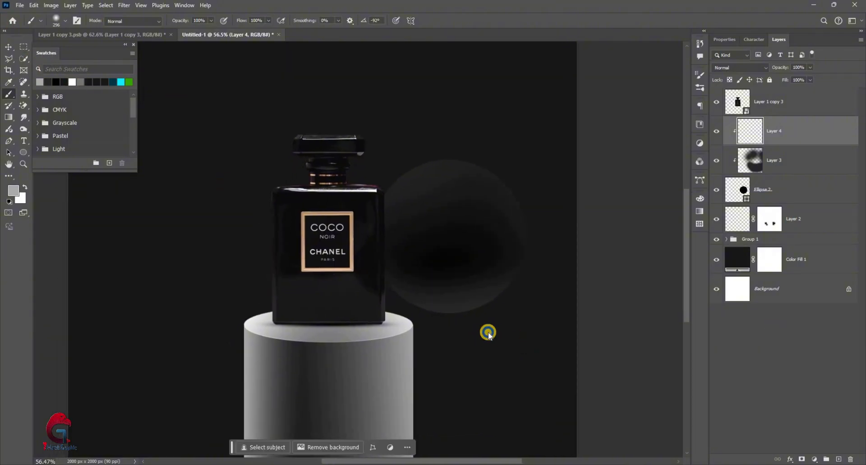
scroll(463, 368, "up", 1)
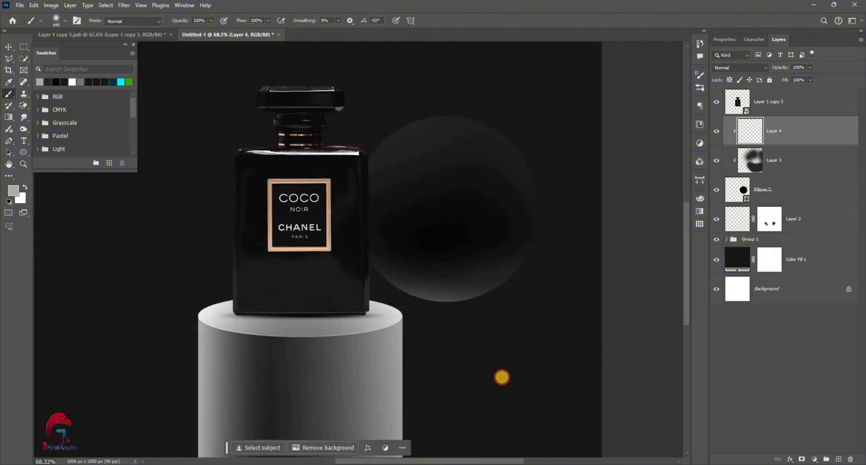
scroll(533, 341, "down", 1)
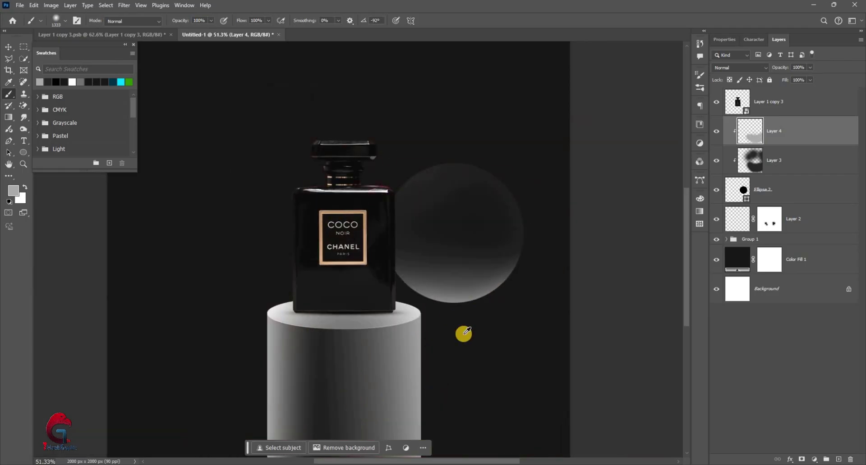
left_click_drag(482, 239, 488, 277)
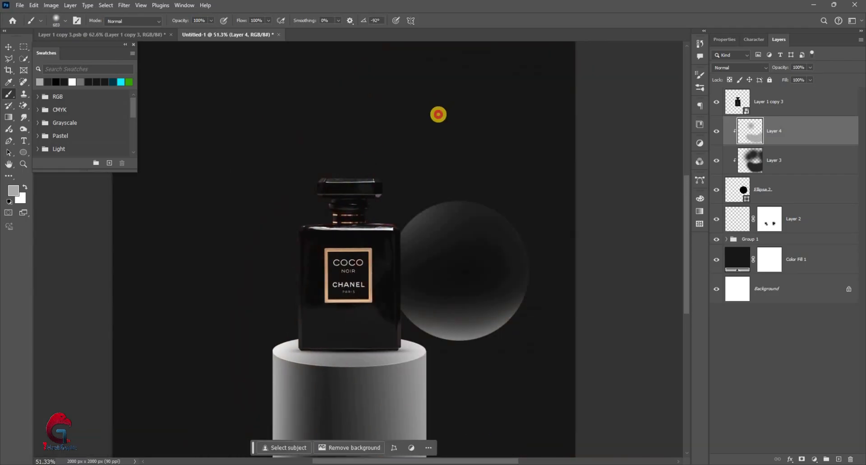
left_click_drag(441, 130, 323, 195)
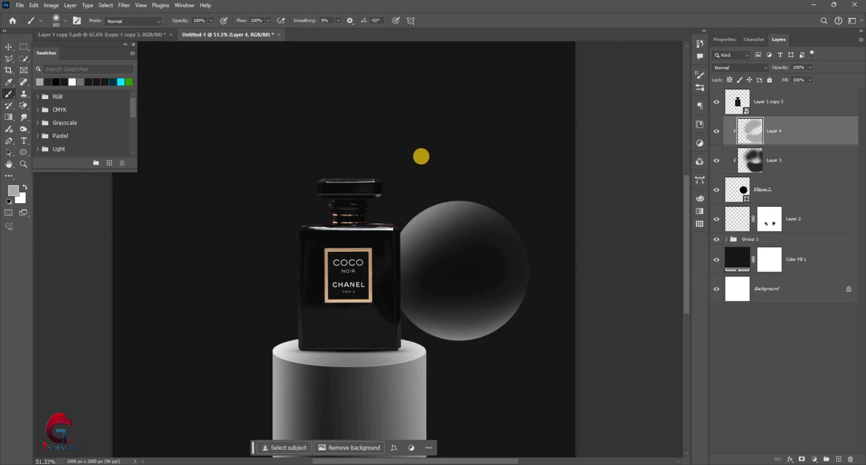
left_click_drag(479, 266, 367, 374)
scroll(329, 213, "up", 1)
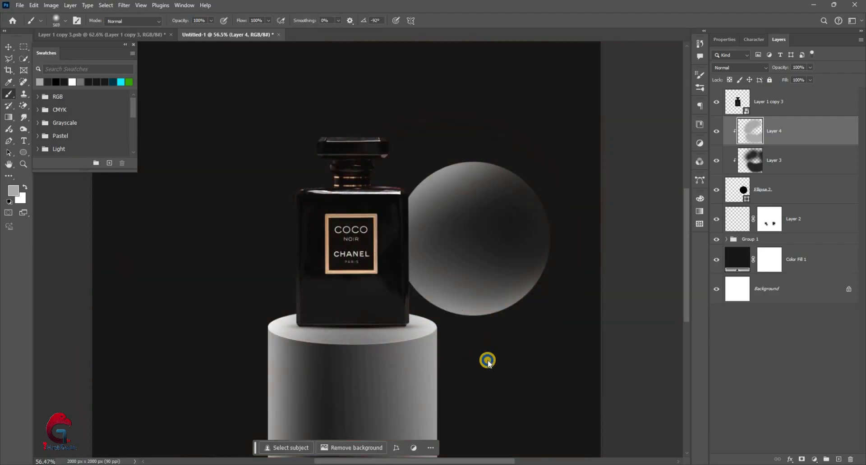
scroll(488, 363, "down", 1)
scroll(572, 222, "up", 2)
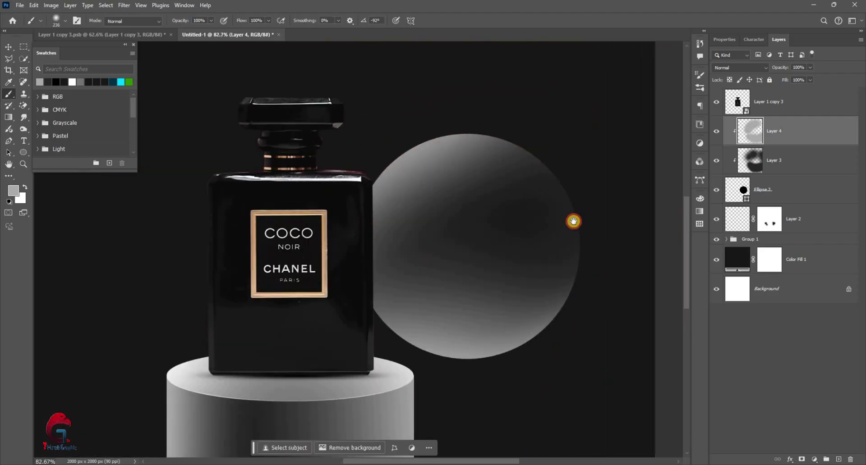
- Clip new Layer 5 to the sphere and paint a soft white highlight on its upper-left edge
key("ctrl+shift+alt+n")
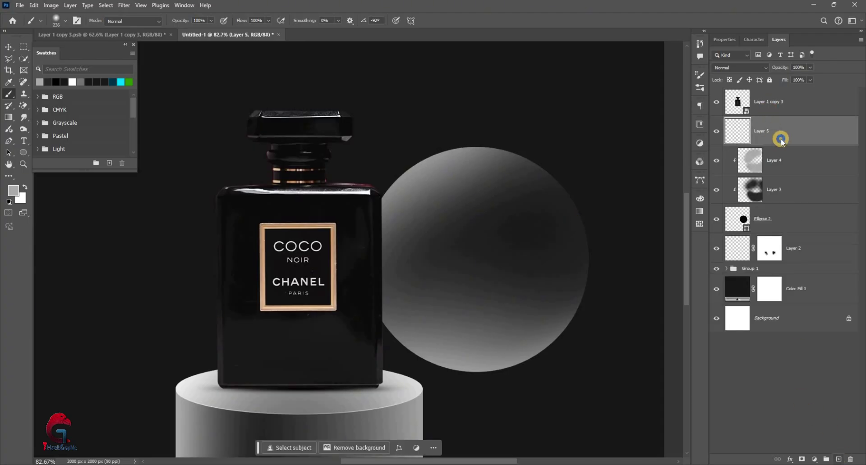
right_click(797, 318)
left_click(799, 339)
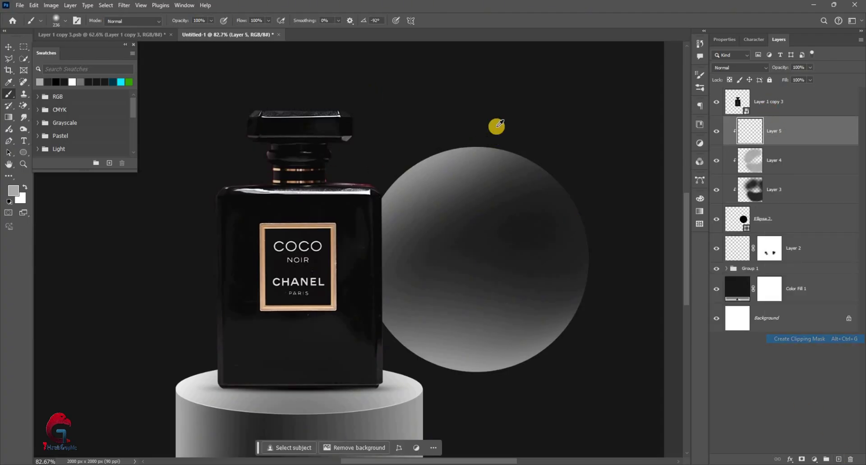
scroll(476, 115, "up", 1)
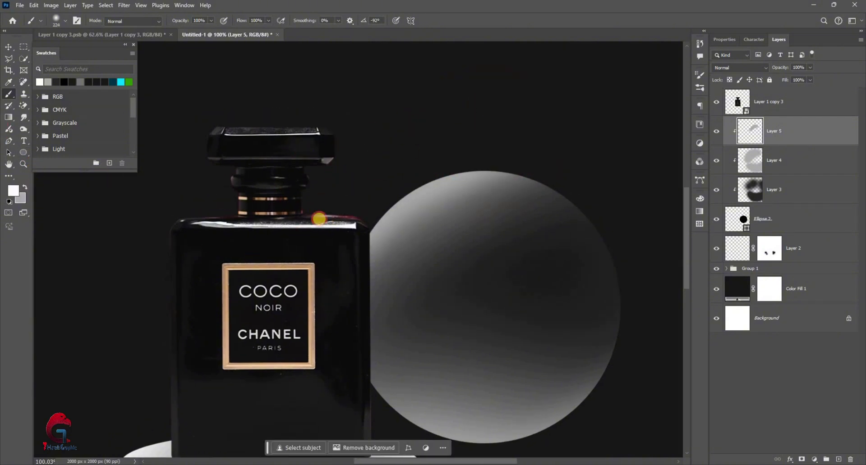
left_click_drag(378, 162, 599, 120)
scroll(409, 185, "down", 2)
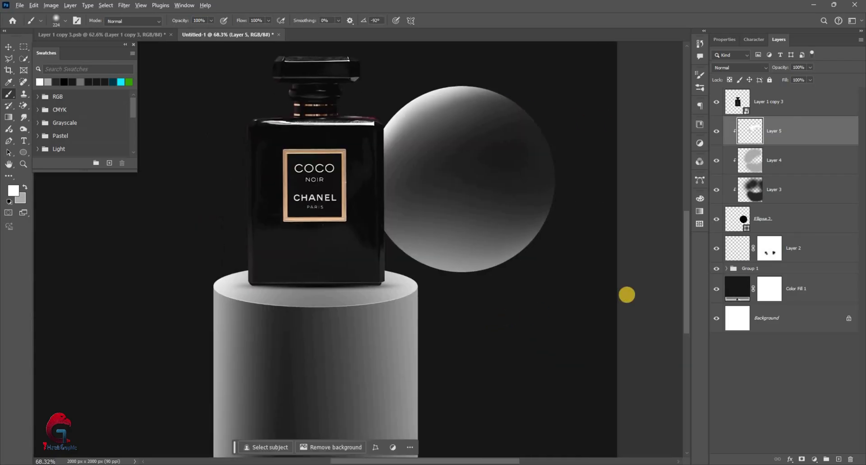
scroll(519, 239, "down", 1)
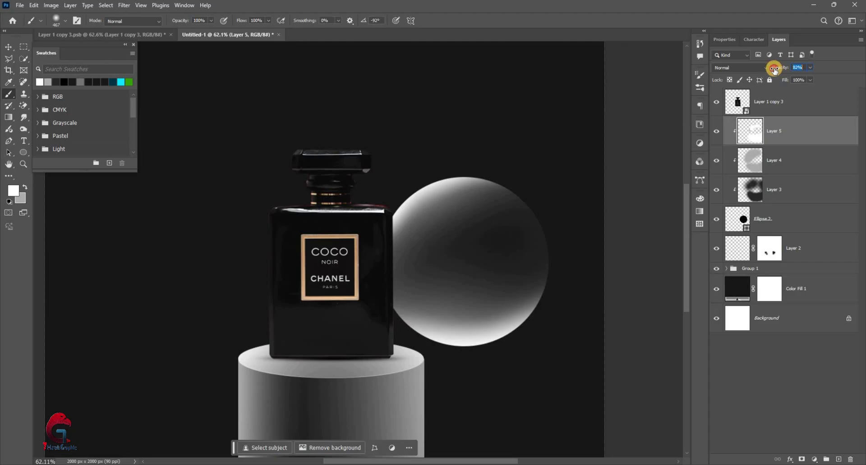
- Lower Layer 5's opacity to about 69% and add a new empty layer
left_click_drag(774, 71, 772, 70)
left_click_drag(489, 258, 494, 255)
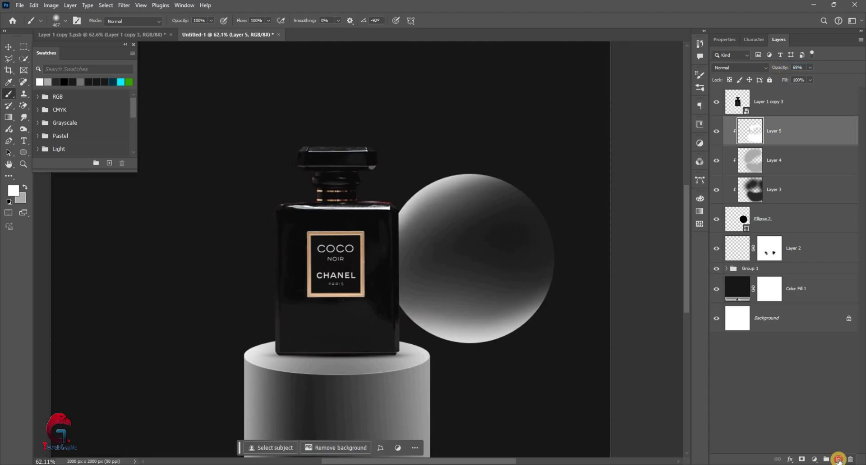
key("ctrl+shift+alt+n")
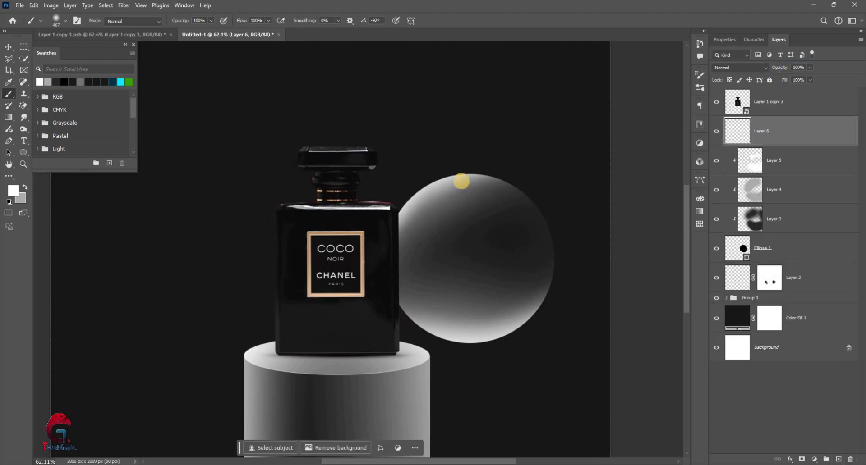
- Paint a white spot on Layer 6 and warp it into a thin arc on the sphere's top
left_click(461, 182)
key("ctrl+t")
mouse_move(430, 177)
left_mouse_down()
mouse_move(449, 281)
mouse_move(435, 178)
left_mouse_up()
scroll(447, 178, "up", 3)
left_click_drag(620, 180, 503, 74)
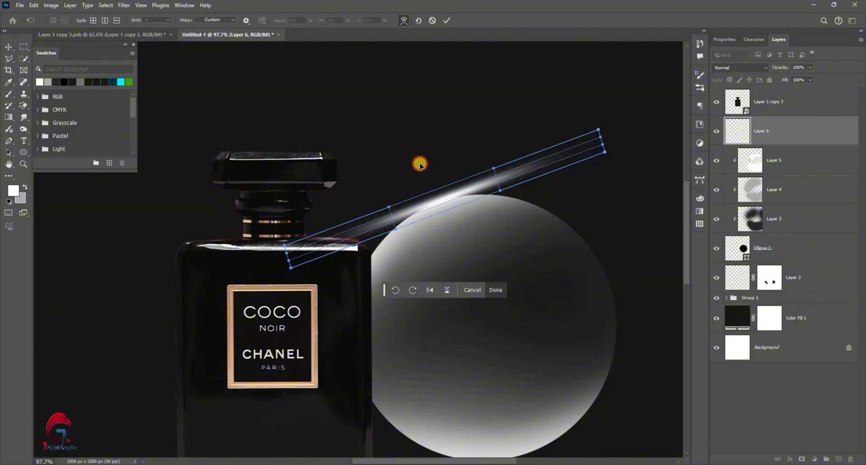
mouse_move(419, 165)
left_mouse_down()
mouse_move(404, 129)
mouse_move(401, 140)
mouse_move(445, 83)
mouse_move(415, 145)
left_mouse_up()
key("Return")
key("ctrl+t")
mouse_move(440, 199)
left_mouse_down()
mouse_move(581, 198)
mouse_move(526, 187)
mouse_move(603, 181)
mouse_move(601, 165)
left_mouse_up()
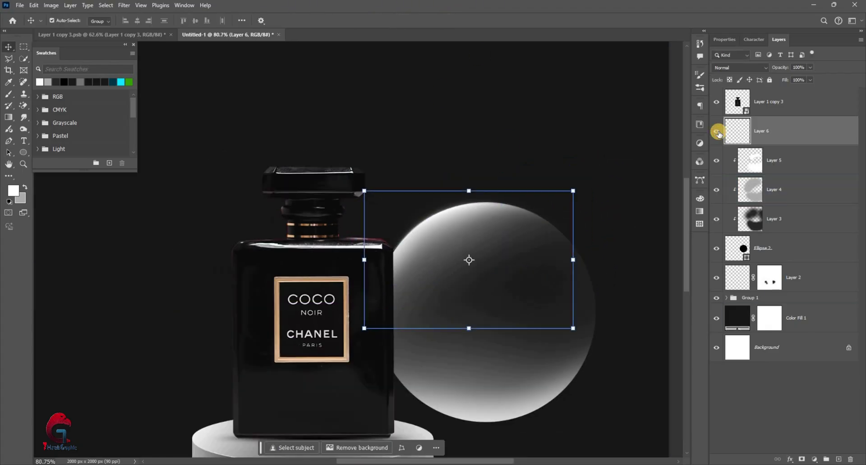
left_click(717, 132)
scroll(518, 263, "down", 3)
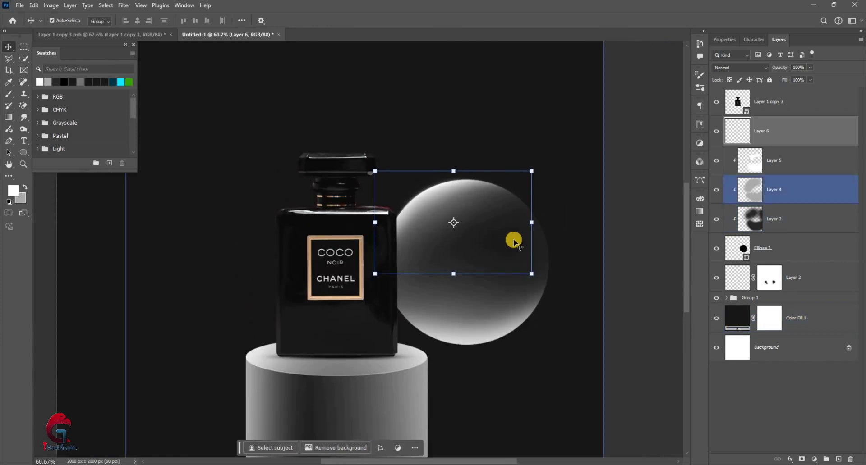
- Duplicate the arc, rotate the copy about -168° onto the sphere's lower edge, and mask it
key("ctrl+j")
key("ctrl+t")
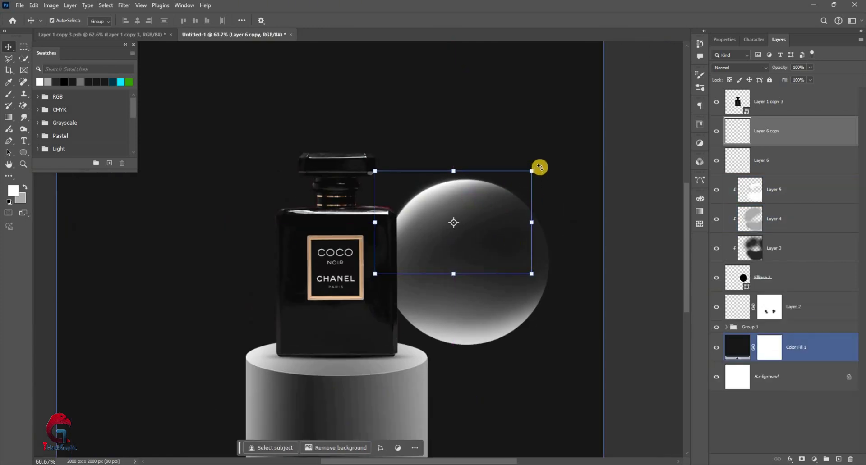
mouse_move(547, 309)
left_mouse_down()
mouse_move(374, 327)
mouse_move(409, 273)
left_mouse_up()
scroll(506, 348, "up", 1)
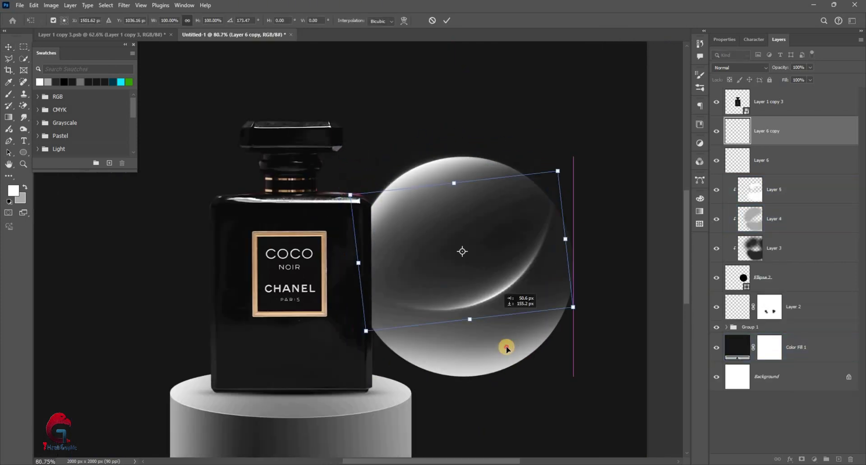
mouse_move(506, 347)
left_mouse_down()
mouse_move(477, 361)
mouse_move(491, 363)
left_mouse_up()
scroll(478, 361, "up", 3)
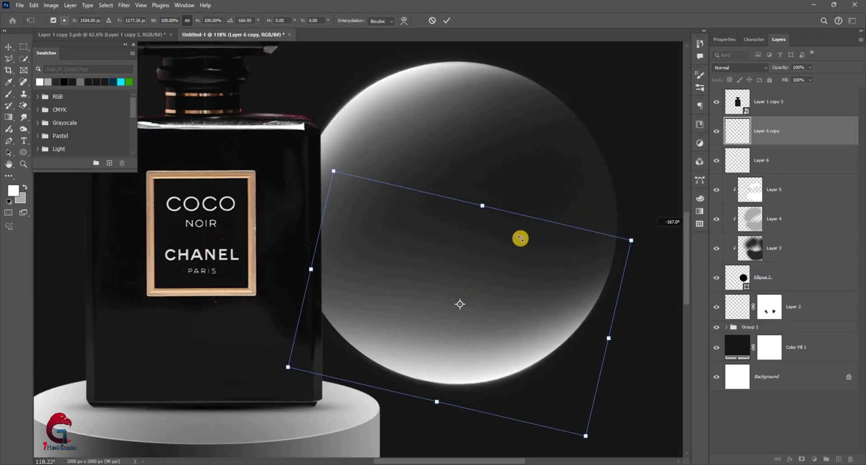
scroll(520, 238, "down", 2)
key("Return")
key("b")
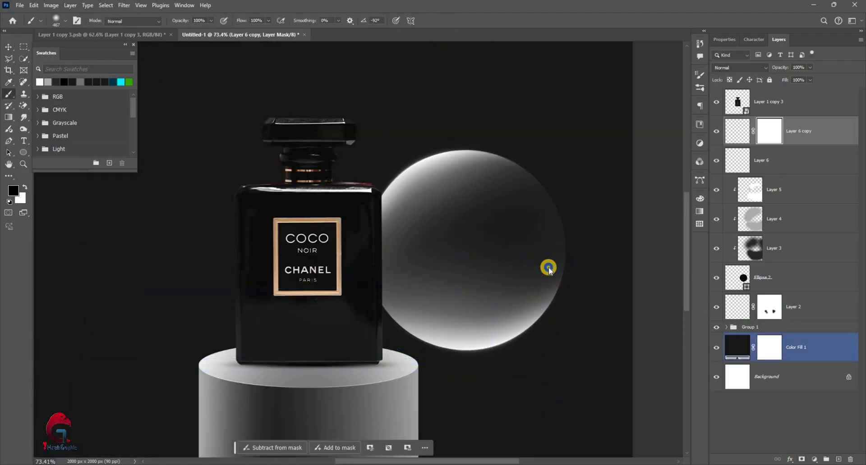
scroll(586, 271, "up", 2)
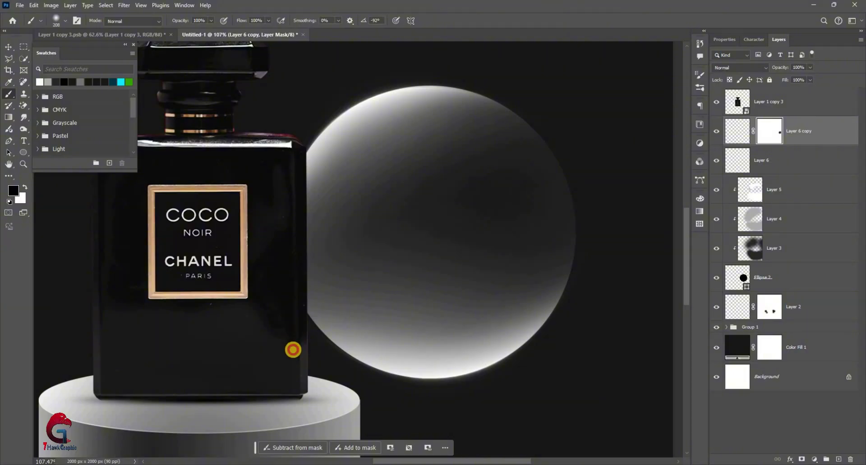
scroll(464, 254, "down", 2)
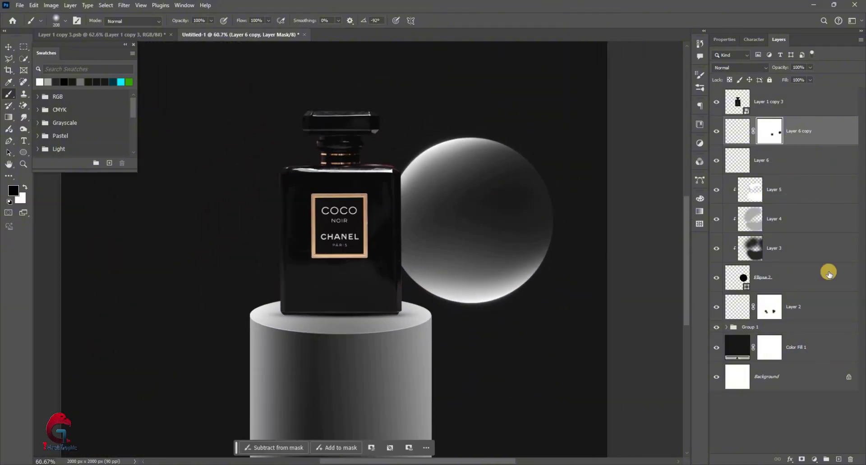
- On new Layer 7, paint a soft white glow and skew and warp it over the sphere's upper left
key("ctrl+shift+alt+n")
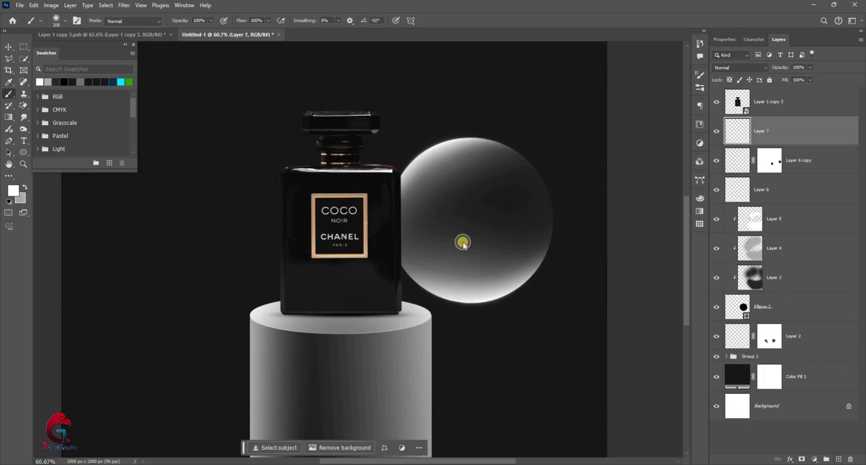
scroll(460, 242, "up", 3)
left_click(426, 222)
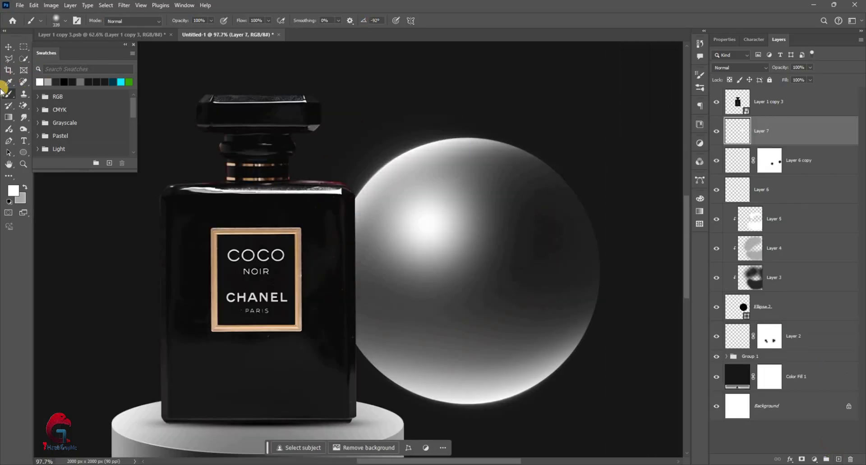
key("ctrl+t")
left_click_drag(549, 224, 576, 184)
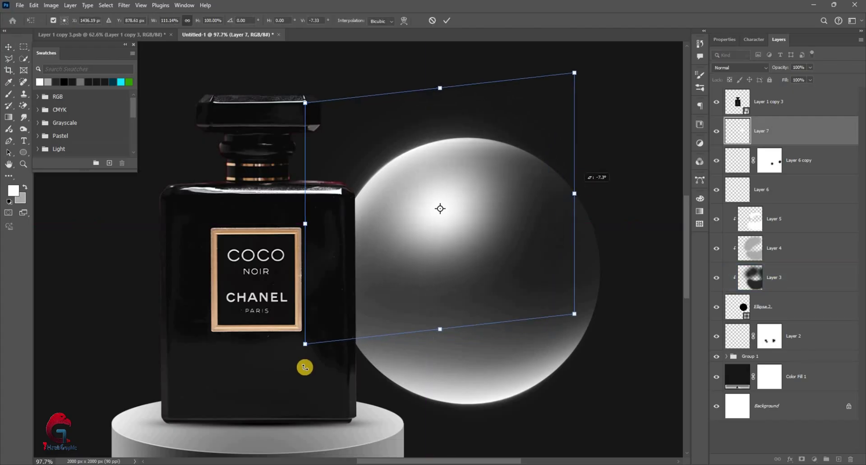
left_click_drag(304, 345, 257, 400)
mouse_move(357, 152)
left_mouse_down()
mouse_move(454, 164)
mouse_move(528, 131)
mouse_move(386, 303)
mouse_move(433, 250)
left_mouse_up()
left_click(404, 20)
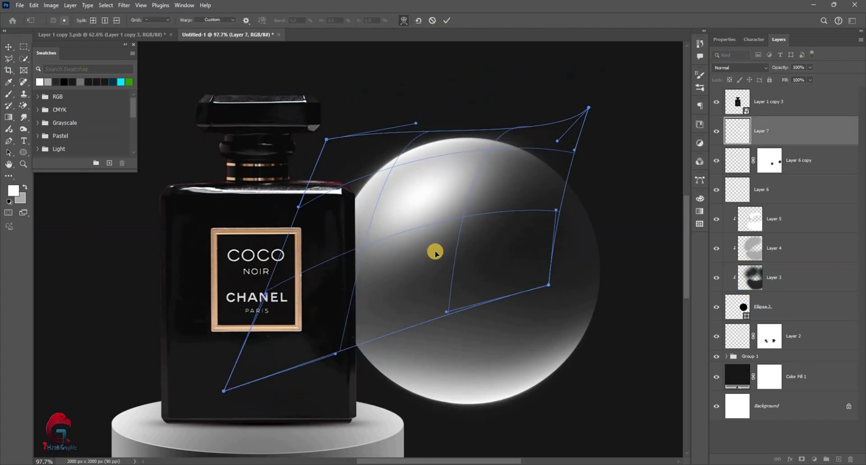
left_click_drag(572, 156, 586, 147)
left_click(451, 22)
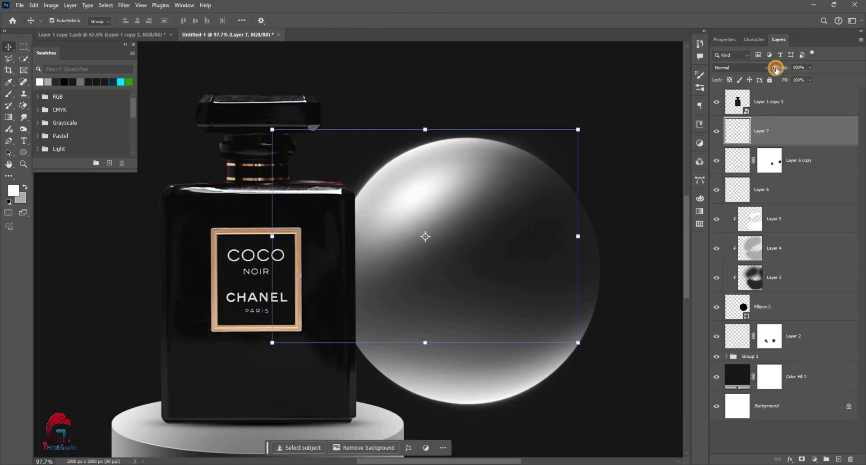
- Reselect Layer 7, add a layer mask and paint black to hide part of the glow
scroll(452, 251, "down", 1)
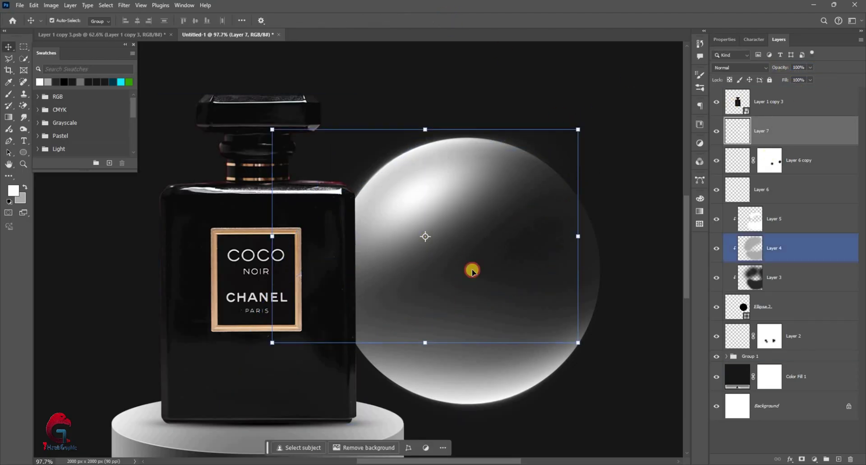
scroll(628, 232, "down", 1)
scroll(608, 222, "down", 1)
left_click(582, 274)
scroll(600, 275, "down", 1)
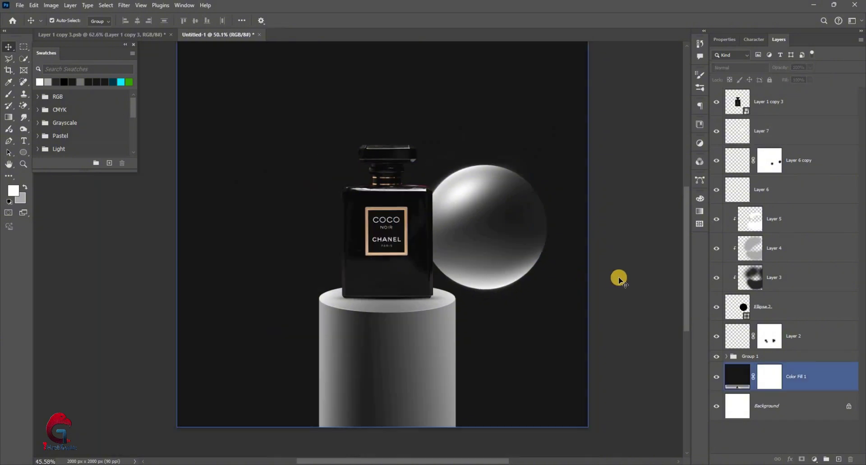
left_click(612, 277)
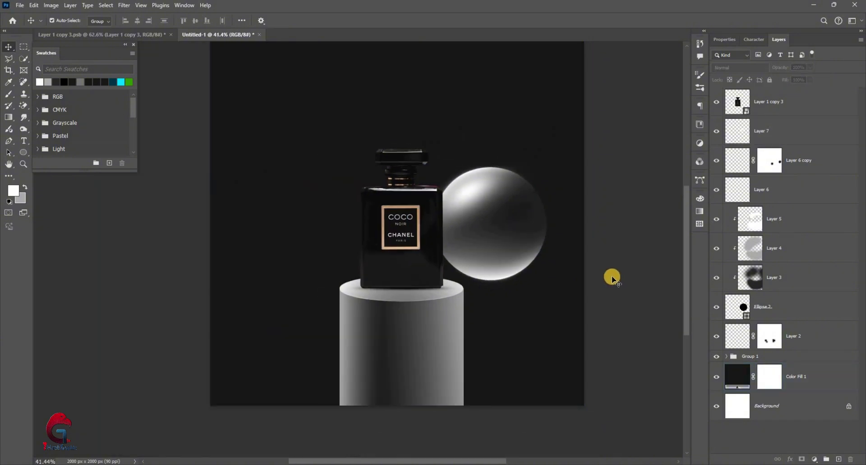
left_click(733, 135)
left_click(631, 208)
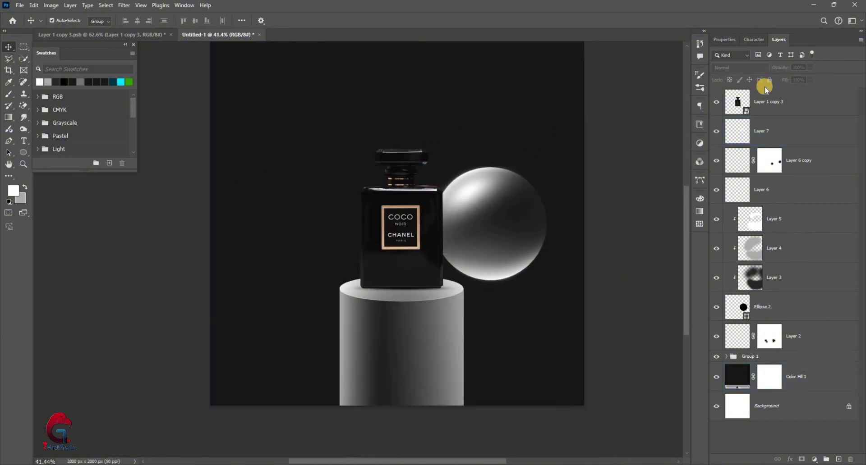
left_click(747, 134)
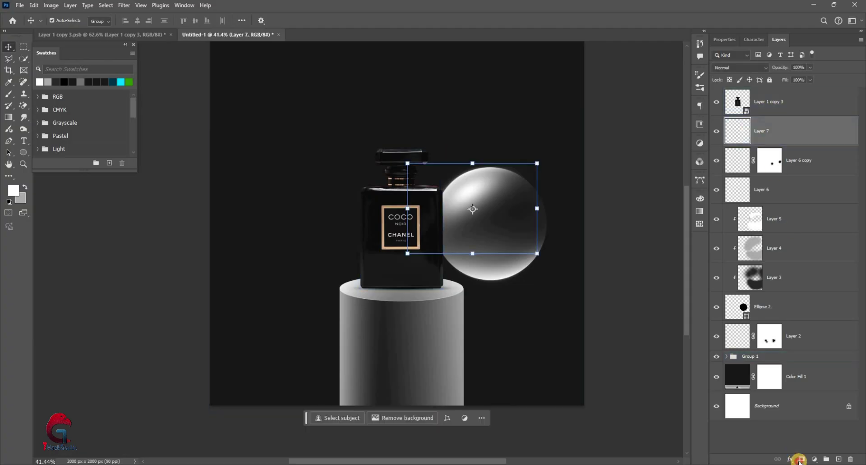
key("b")
key("d")
scroll(499, 163, "up", 2)
scroll(548, 174, "up", 3)
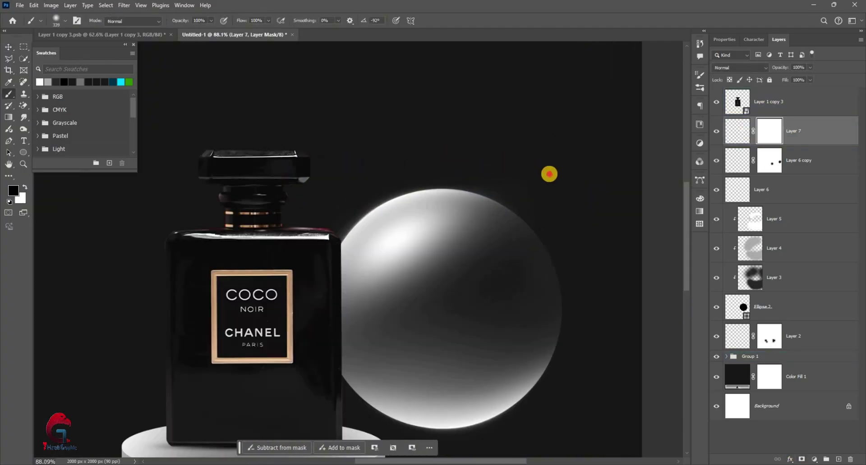
left_click_drag(307, 261, 284, 214)
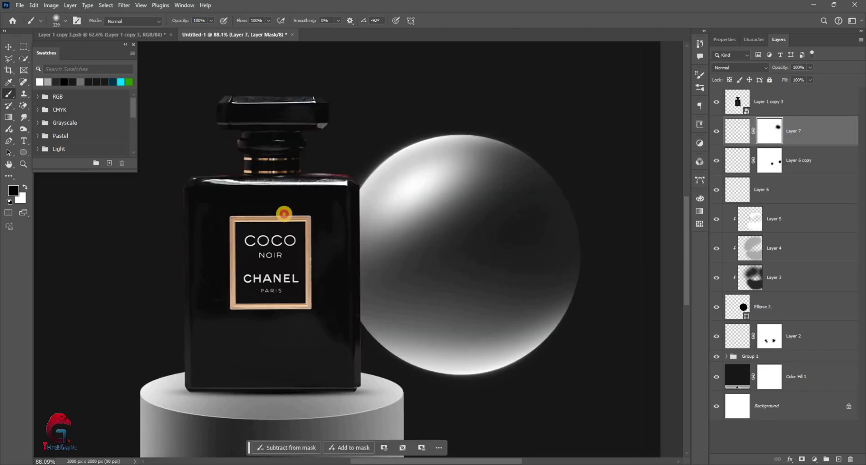
scroll(485, 203, "down", 5)
- Duplicate the perfume bottle layer and shift the copy about 54 px right
key("v")
left_click(614, 204)
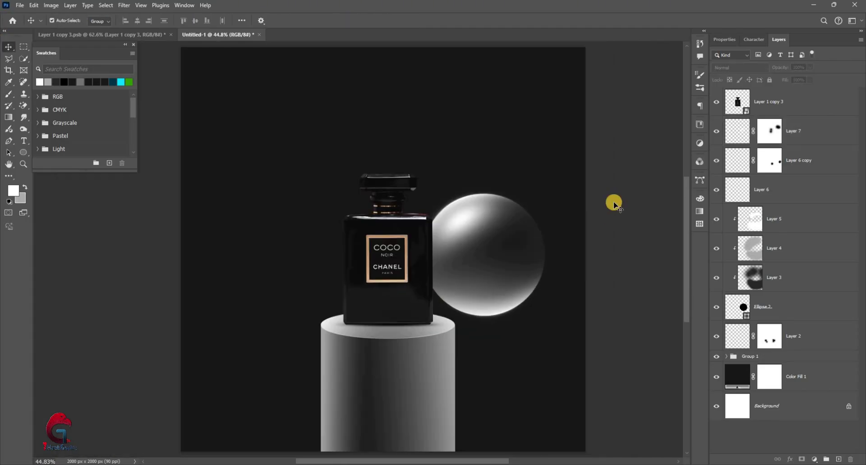
left_click(790, 103)
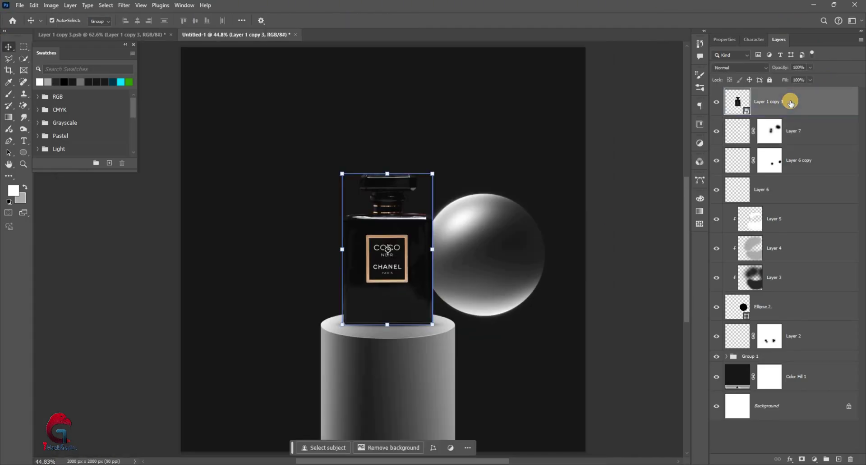
key("ctrl+j")
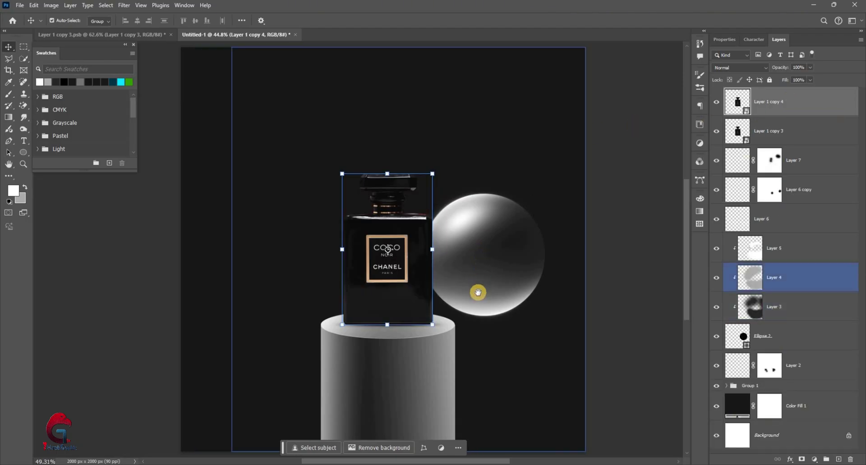
scroll(471, 289, "up", 2)
scroll(460, 288, "up", 3)
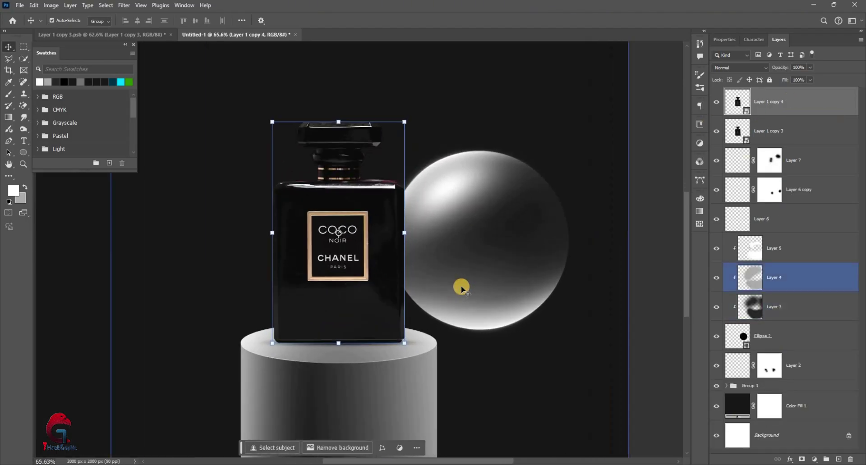
key("ctrl+t")
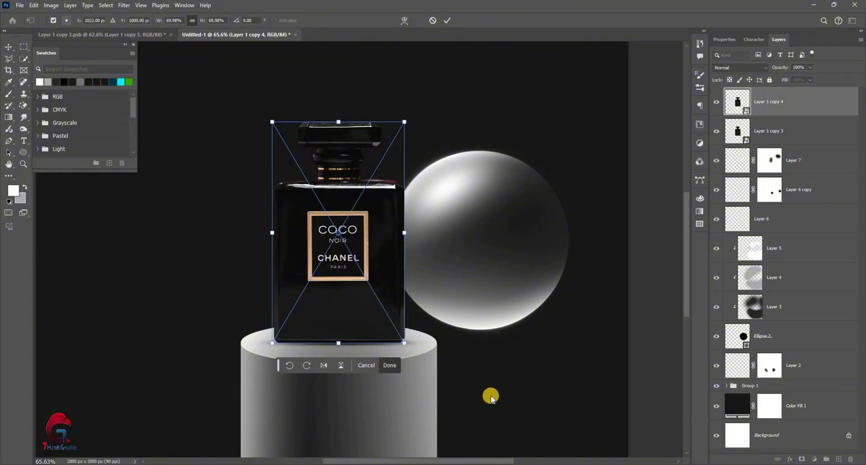
right_click(491, 399)
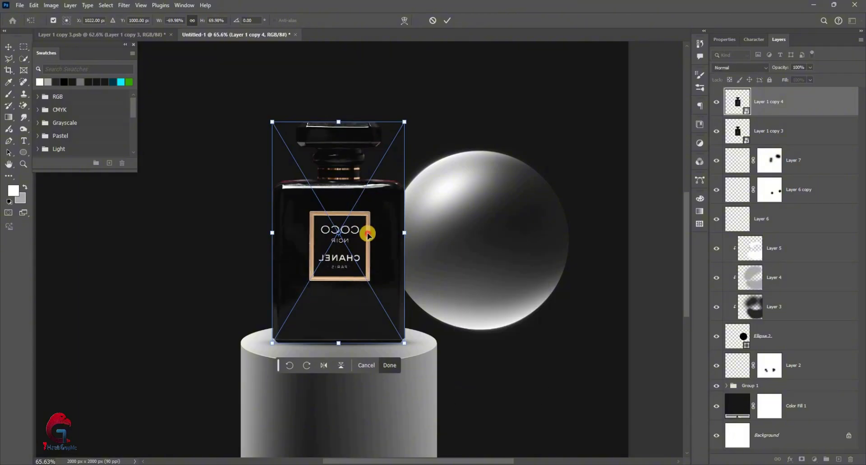
left_click_drag(391, 241, 415, 239)
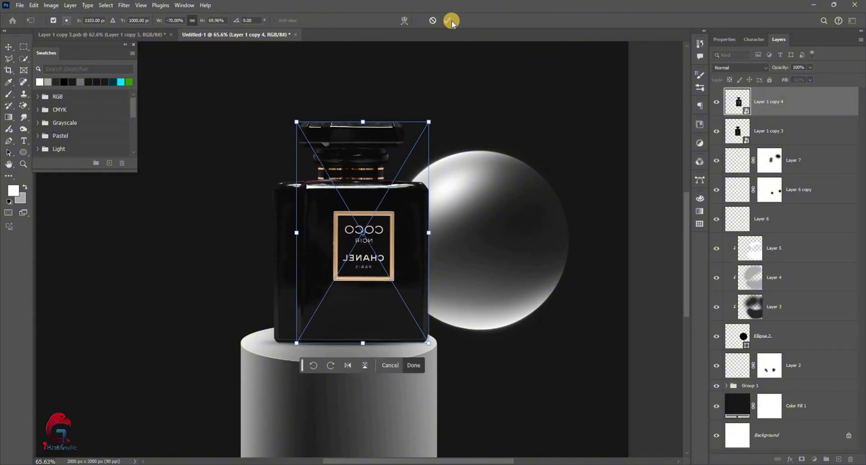
- Move the bottle copy below Layer 6, clip it to the sphere, then flip and warp it to the curve
left_click_drag(789, 99, 781, 228)
right_click(794, 220)
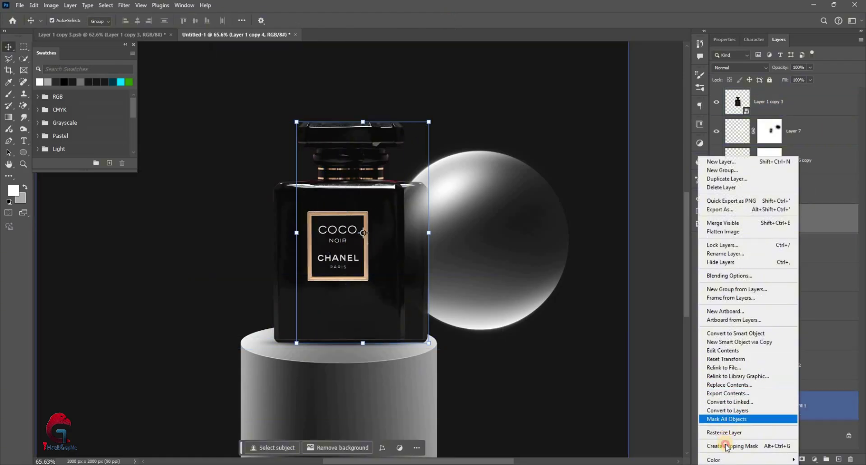
left_click(730, 447)
scroll(439, 217, "up", 2)
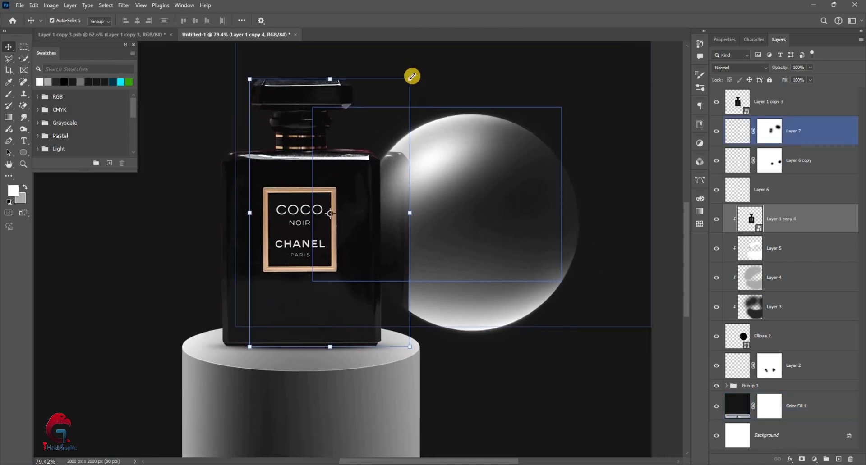
key("ctrl+t")
mouse_move(397, 193)
left_mouse_down()
mouse_move(467, 106)
mouse_move(490, 112)
left_mouse_up()
left_click(406, 21)
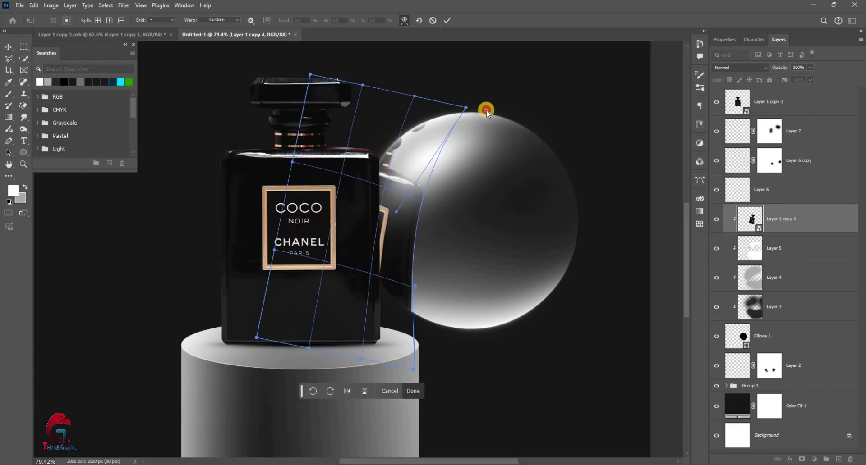
left_click_drag(413, 370, 443, 378)
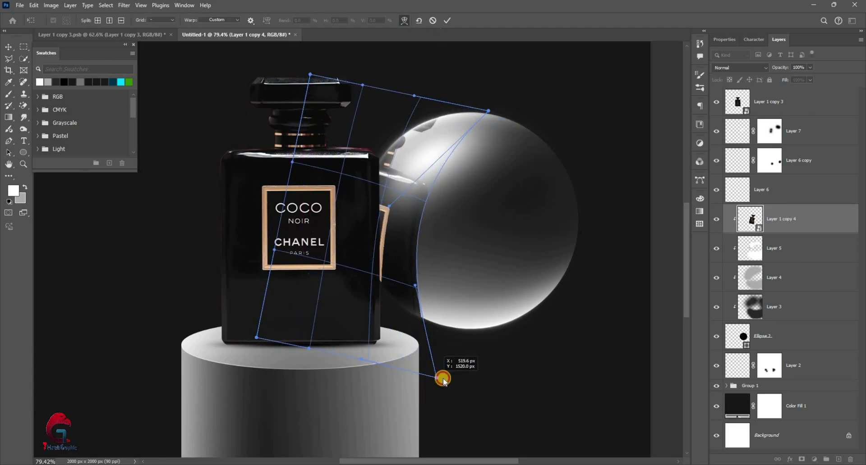
left_click(447, 21)
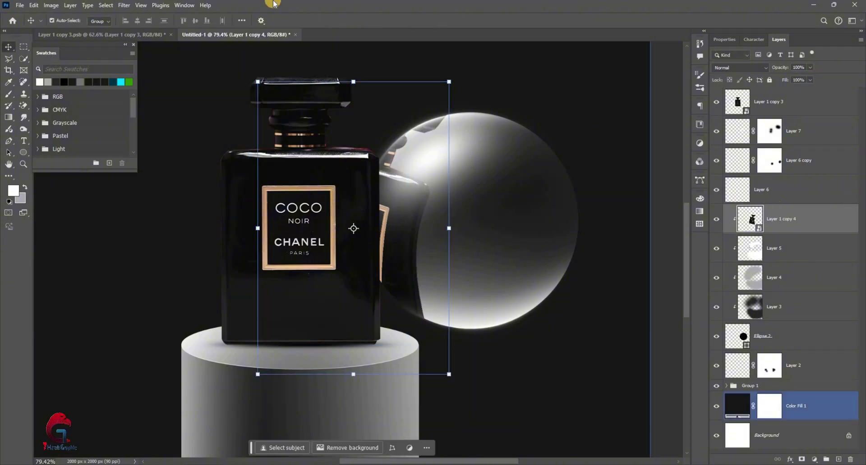
- Apply a 1.5 px Gaussian Blur to the bottle reflection
key("alt+t")
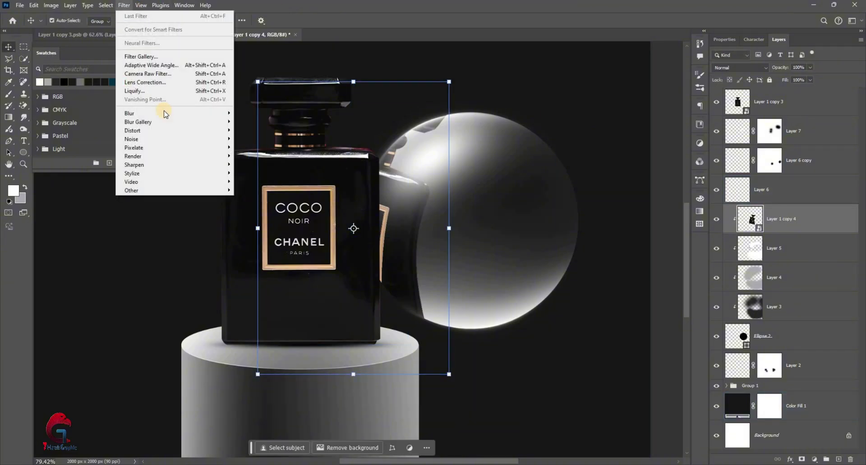
key("Up")
key("Right")
key("Return")
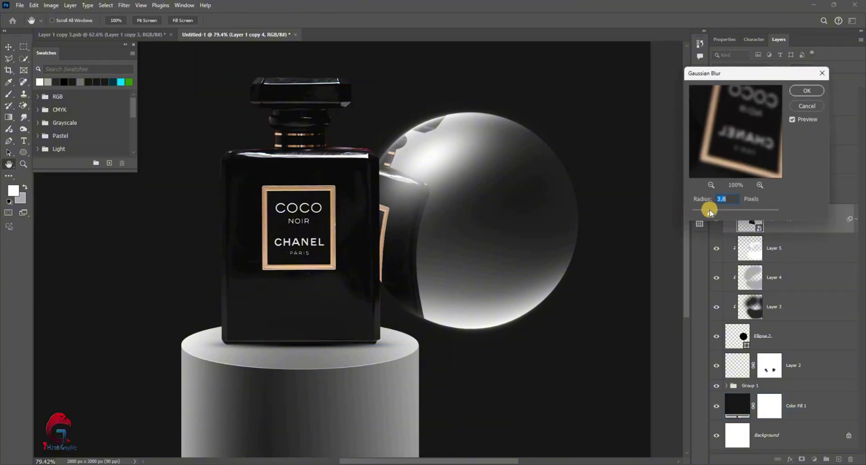
left_click(699, 213)
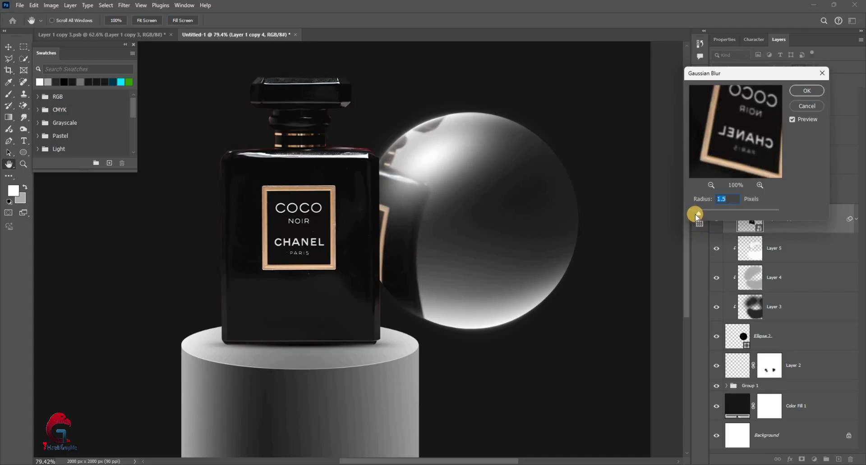
key("Return")
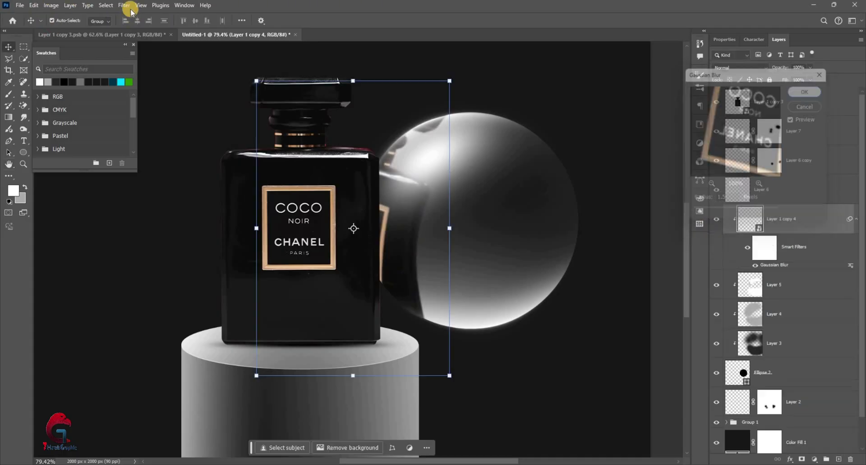
- Add a Motion Blur of -5° and about 25 px to the reflection, then zoom out
key("alt+t")
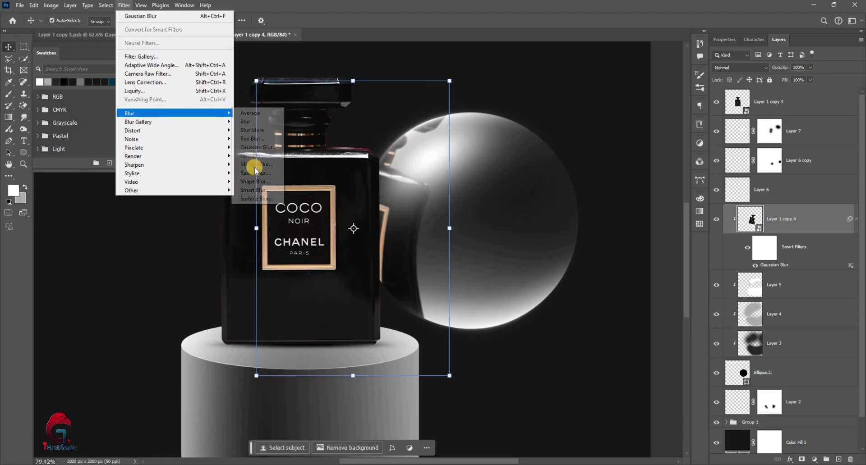
key("Return")
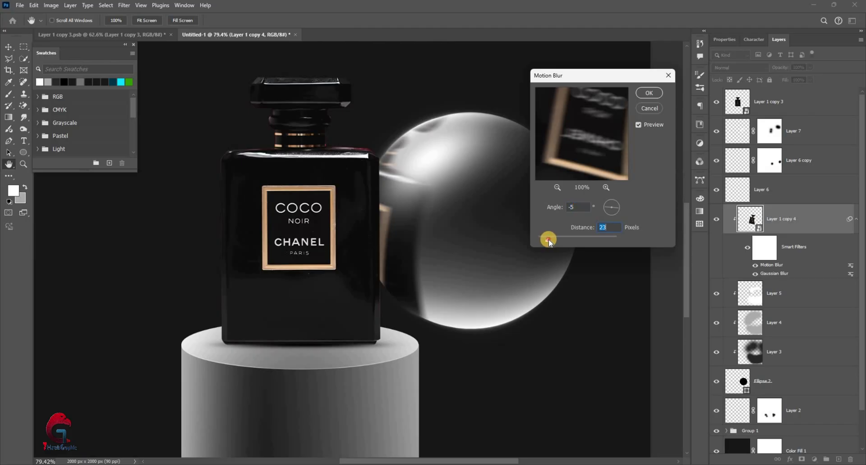
key("Return")
key("v")
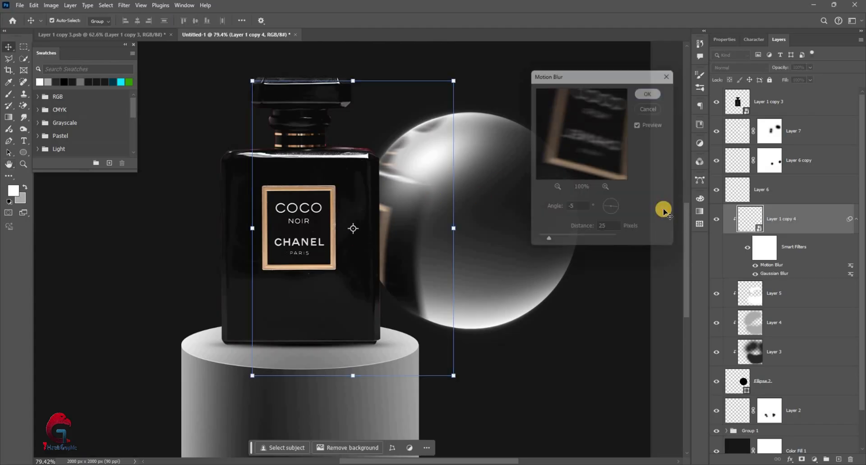
scroll(483, 246, "down", 3)
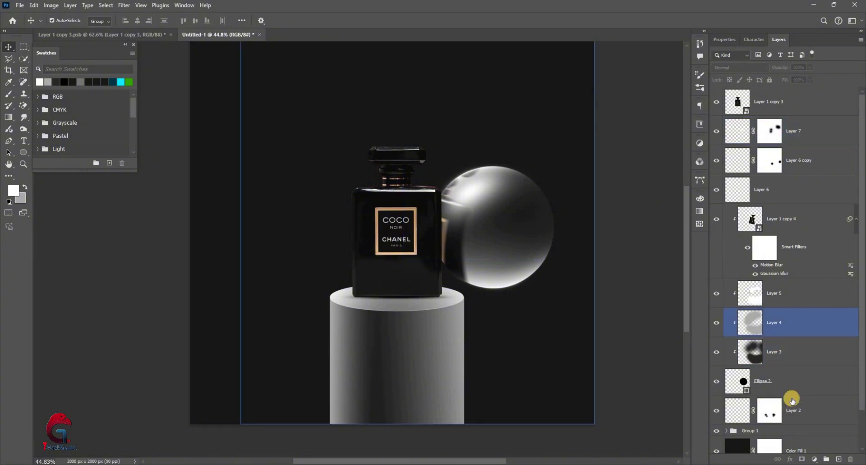
- Group the sphere layers from Layer 7 to Ellipse 2 into Group 2 and duplicate the group
left_click(736, 214)
left_click(767, 382)
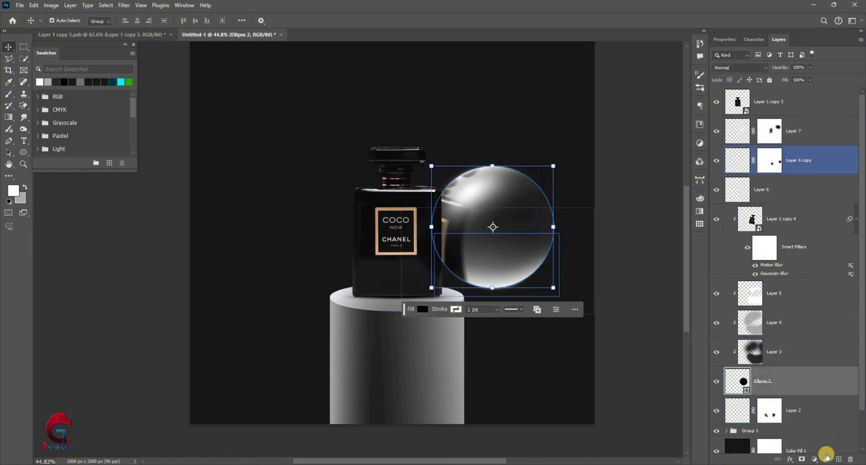
left_click(804, 134, "shift")
key("ctrl+g")
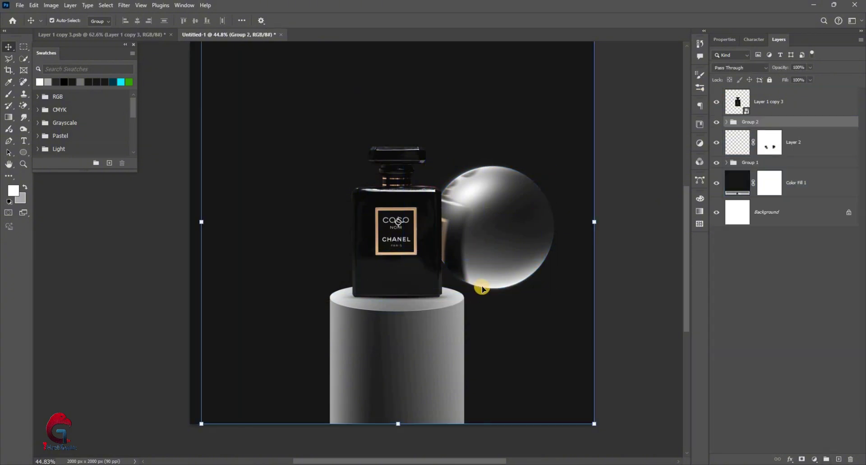
scroll(482, 288, "up", 1)
key("ctrl+j")
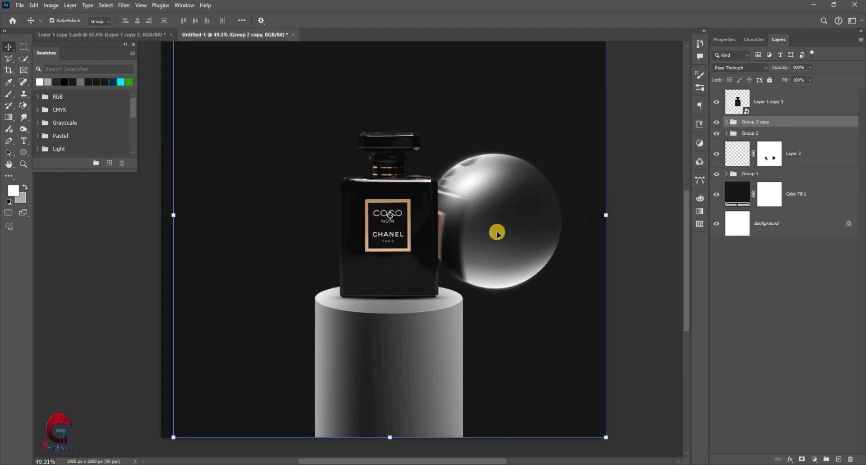
- Scale down, flip and rotate the sphere copy at the bottle's lower left, placing it below Group 1
left_click_drag(605, 216, 512, 216)
key("Return")
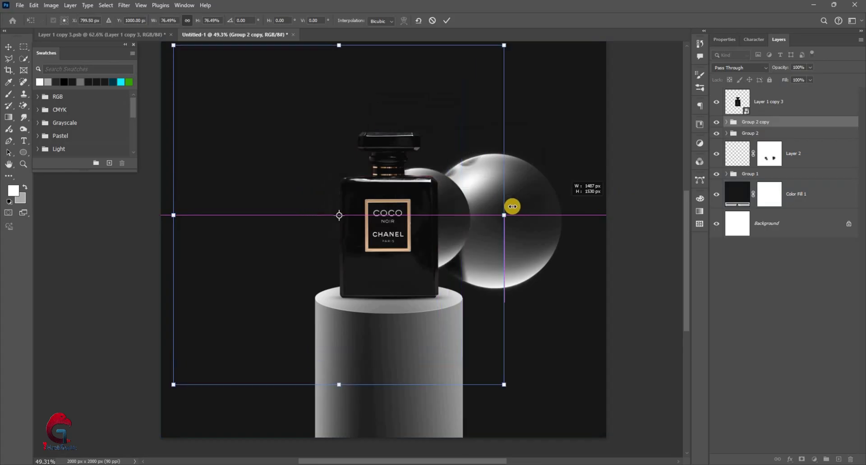
left_click_drag(347, 267, 367, 401)
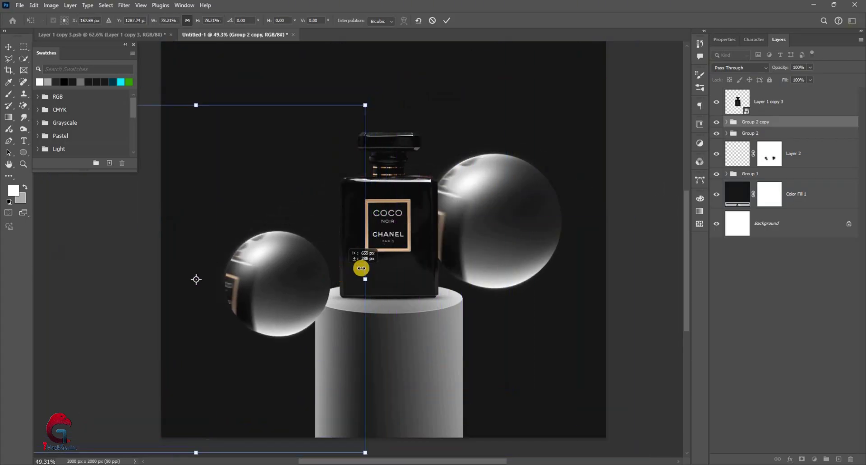
right_click(367, 401)
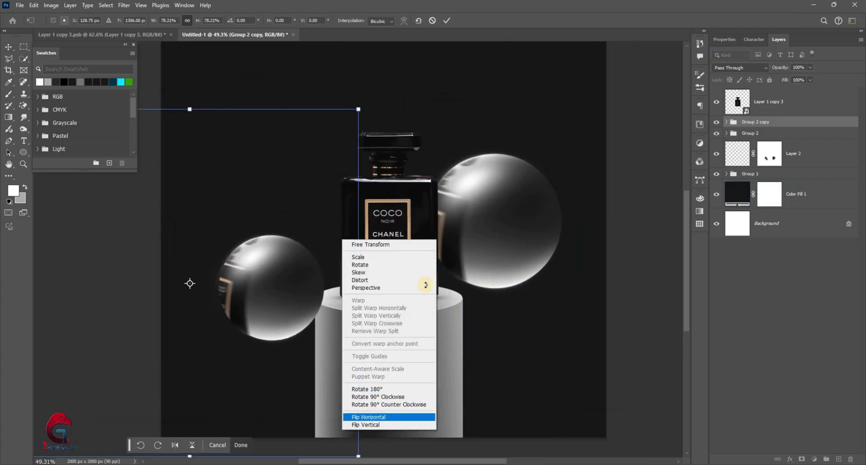
left_click(369, 418)
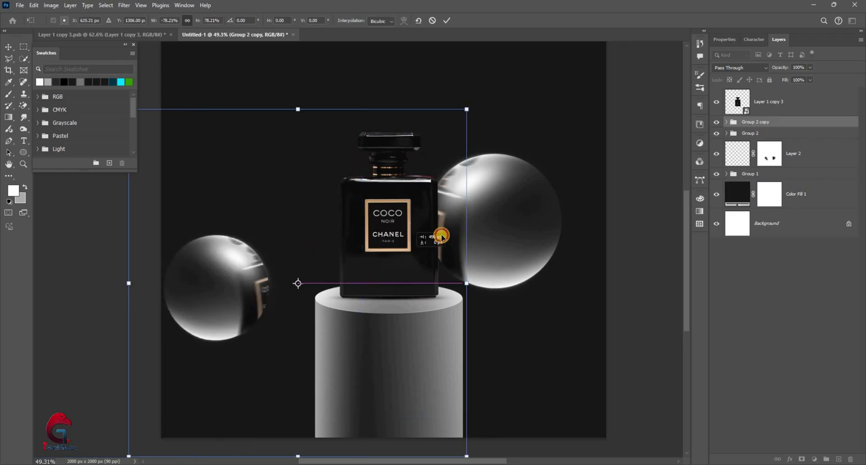
left_click_drag(430, 252, 449, 223)
mouse_move(332, 380)
left_mouse_down()
mouse_move(557, 251)
mouse_move(226, 265)
left_mouse_up()
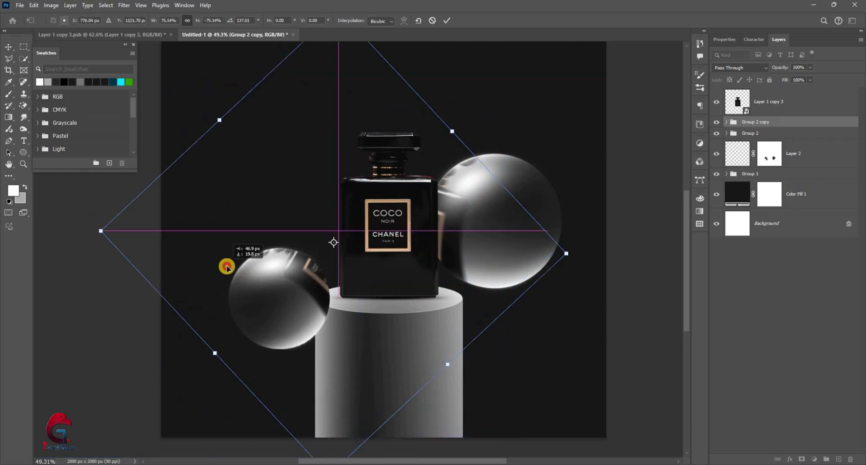
left_click(447, 20)
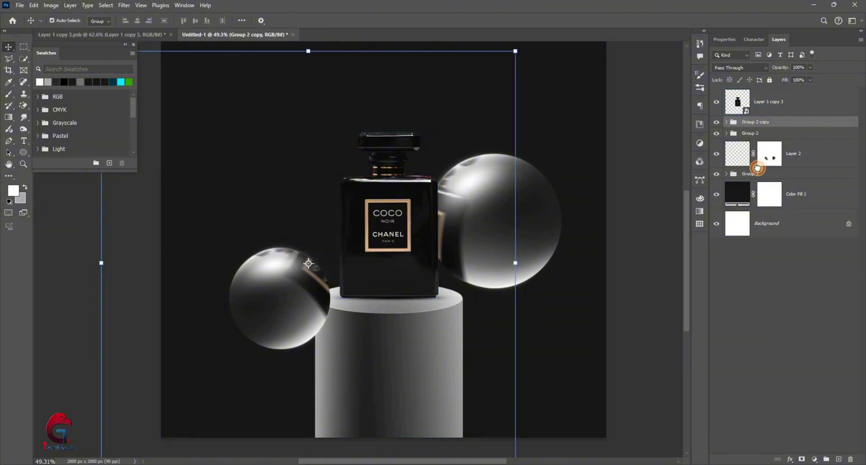
left_click_drag(758, 168, 748, 185)
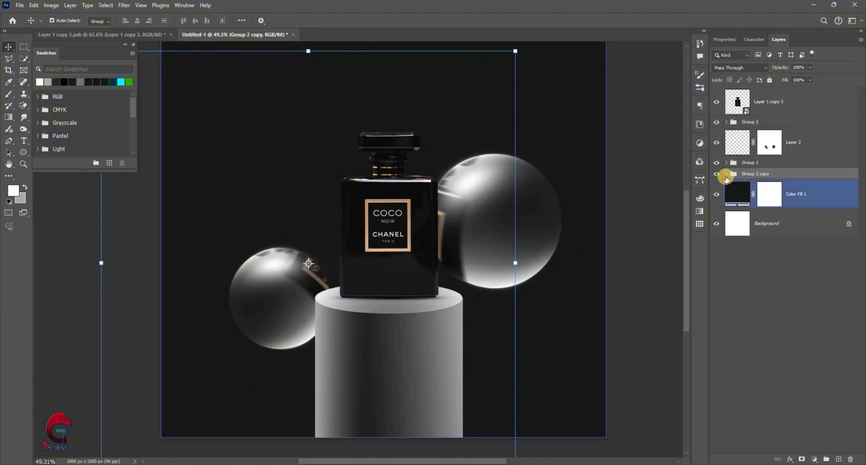
- Delete the bottle reflection layer, Layer 1 copy 4, from Group 2 copy
left_click(727, 235)
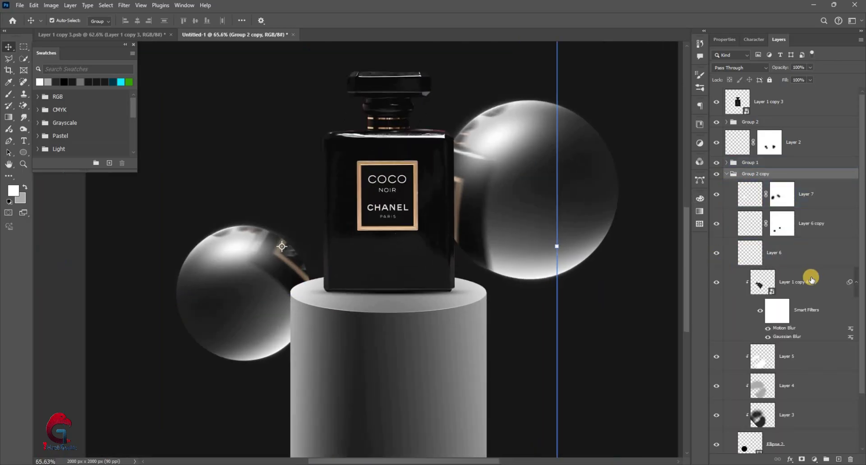
left_click(792, 282)
scroll(792, 271, "down", 1)
left_click(792, 256)
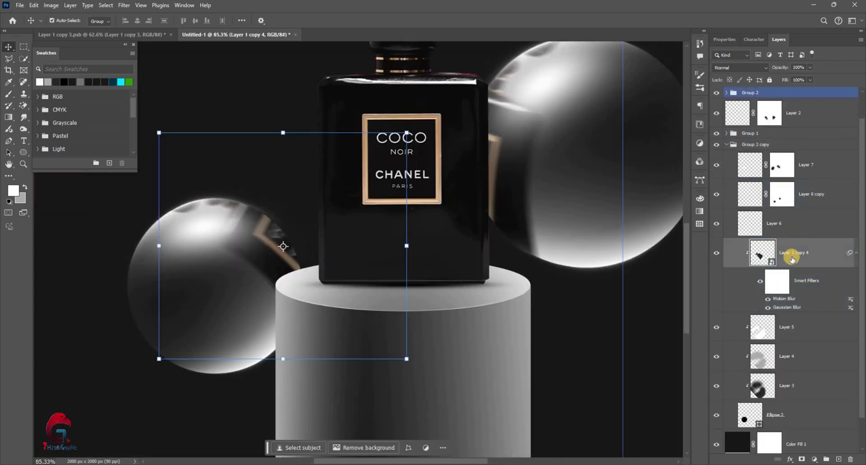
left_click_drag(842, 443, 850, 459)
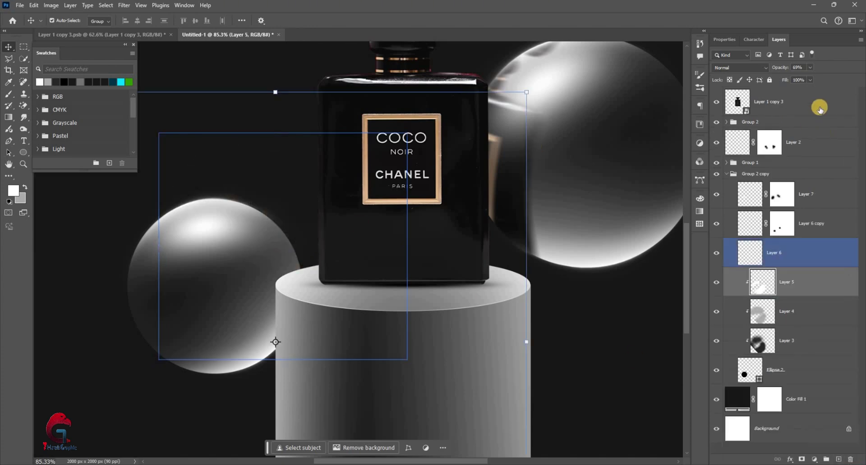
left_click(294, 255)
- Duplicate the main bottle layer, creating Layer 1 copy 5
left_click(398, 228)
key("ctrl+j")
scroll(399, 228, "down", 2, "alt")
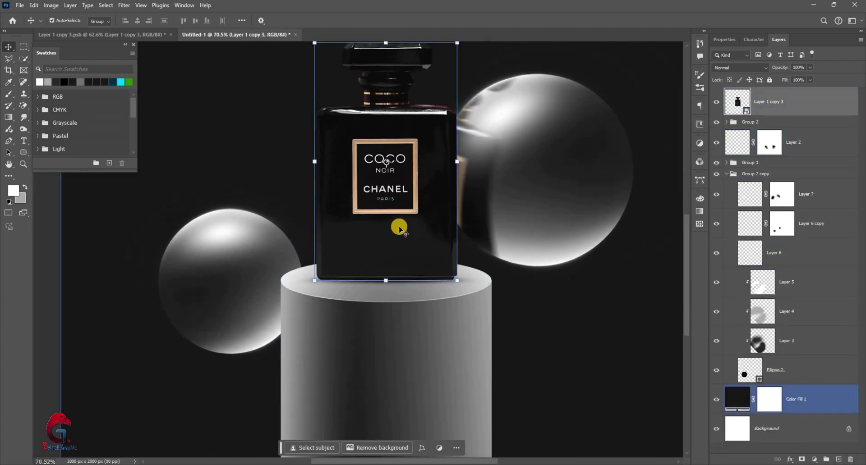
left_click(335, 215)
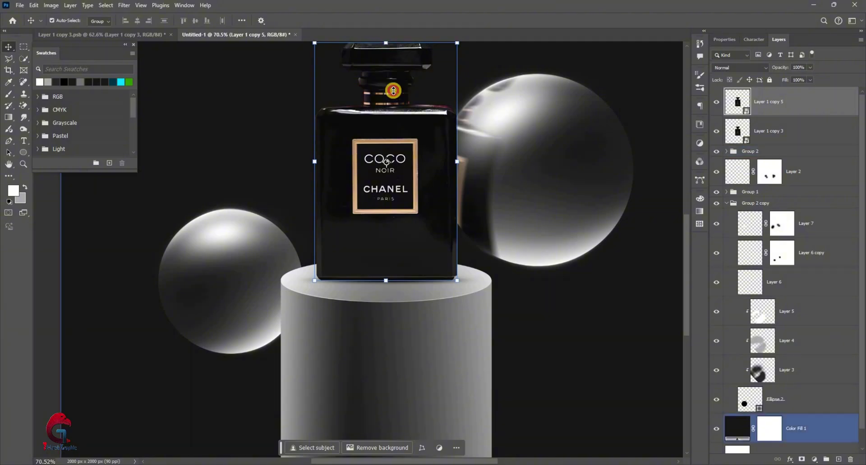
- Scale the bottle copy, flip it horizontally and rotate it into place
mouse_move(388, 44)
left_mouse_down()
mouse_move(380, 233)
mouse_move(349, 142)
mouse_move(359, 143)
left_mouse_up()
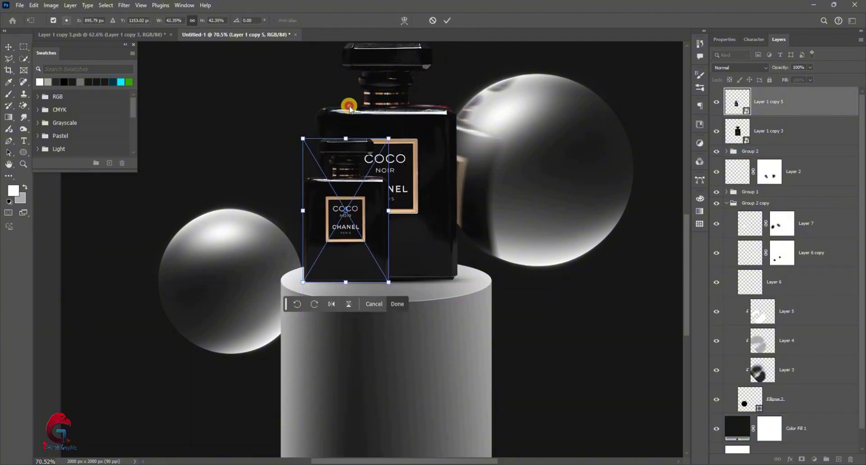
left_click_drag(355, 55, 356, 53)
right_click(424, 349)
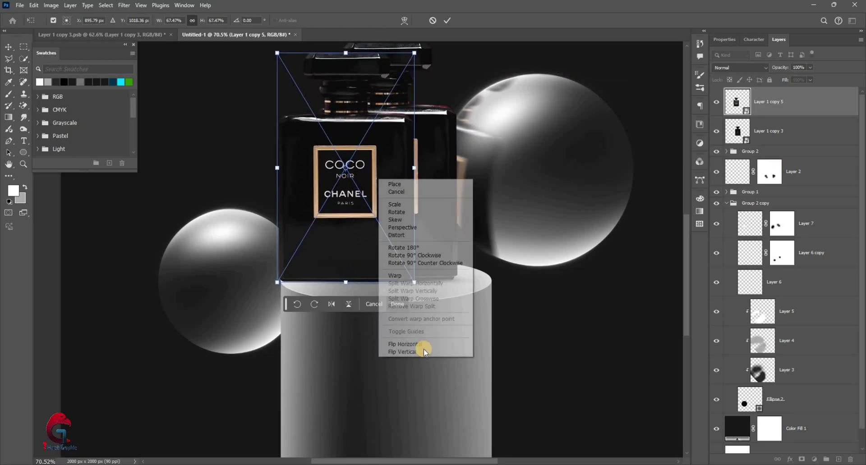
left_click(405, 344)
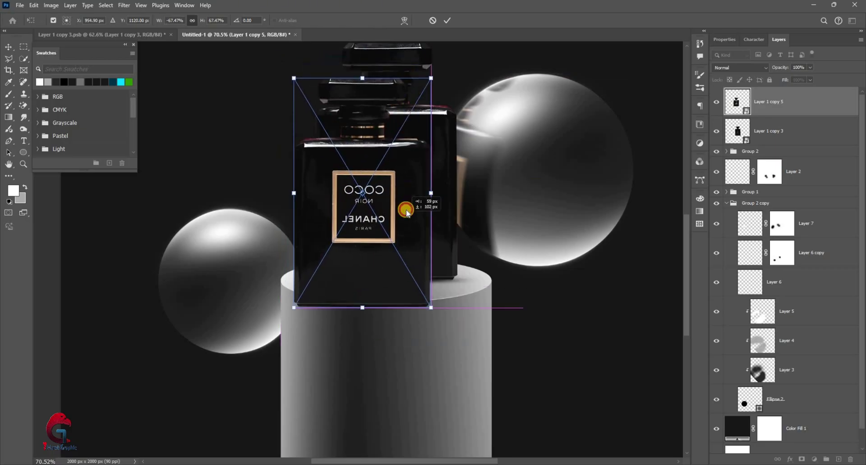
left_click_drag(391, 204, 410, 246)
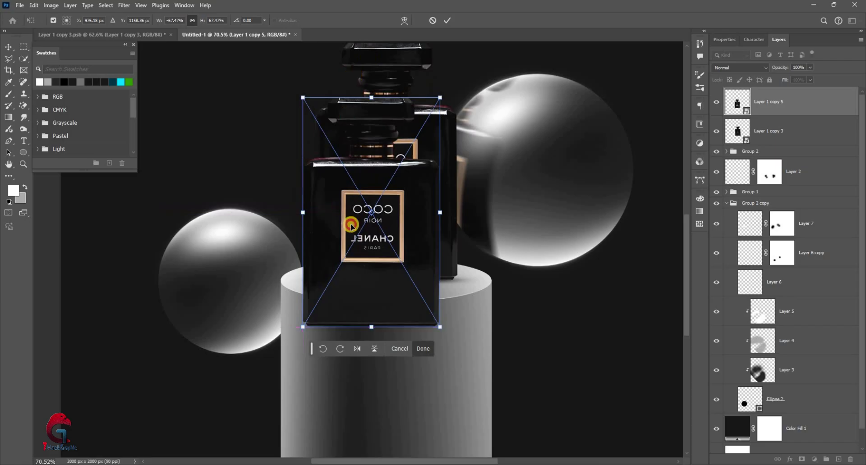
mouse_move(351, 225)
left_mouse_down()
mouse_move(315, 232)
mouse_move(350, 112)
mouse_move(338, 145)
left_mouse_up()
key("Return")
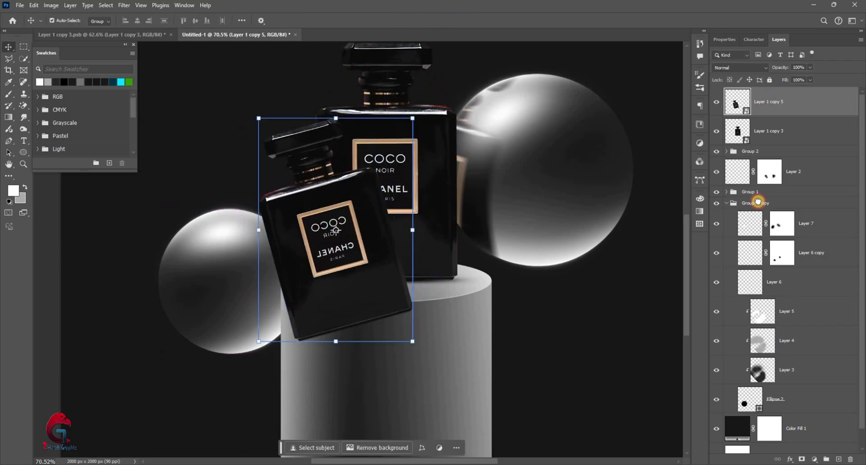
- Move Layer 1 copy 5 above Layer 5 and clip it to the sphere group
left_click_drag(758, 201, 750, 270)
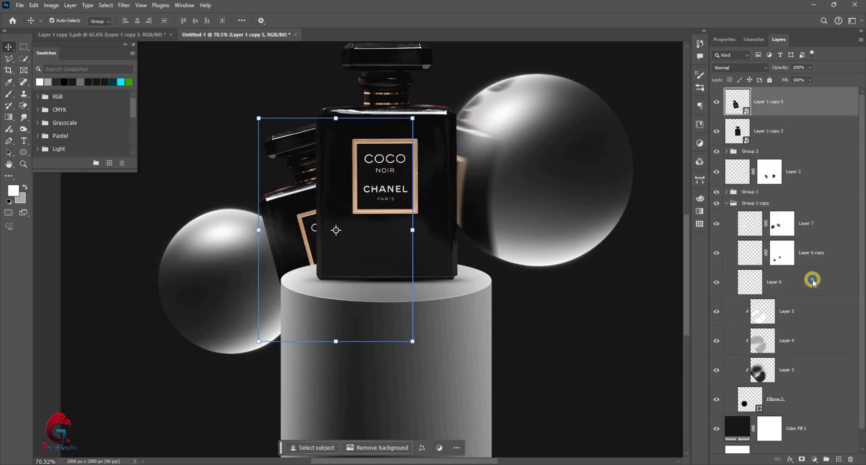
left_click_drag(812, 282, 744, 280)
right_click(713, 280)
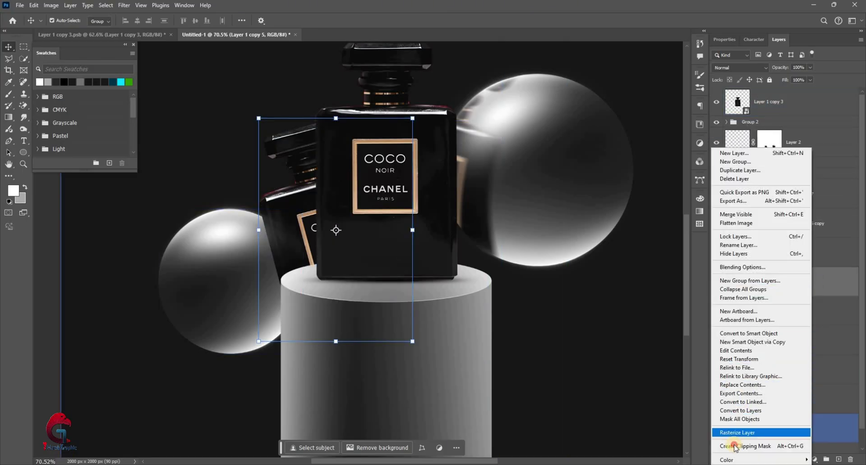
left_click(734, 447)
scroll(274, 257, "up", 3)
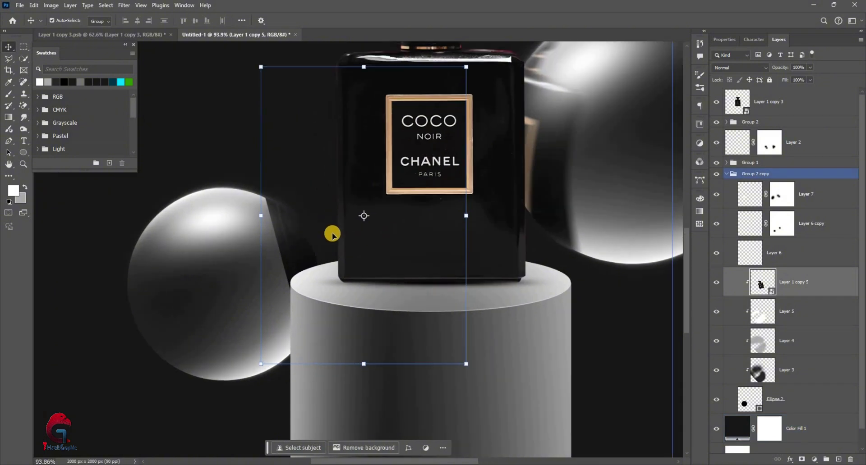
scroll(332, 234, "down", 2)
- Warp the bottle reflection into a curve that follows the left sphere
left_click(332, 234)
key("ctrl+t")
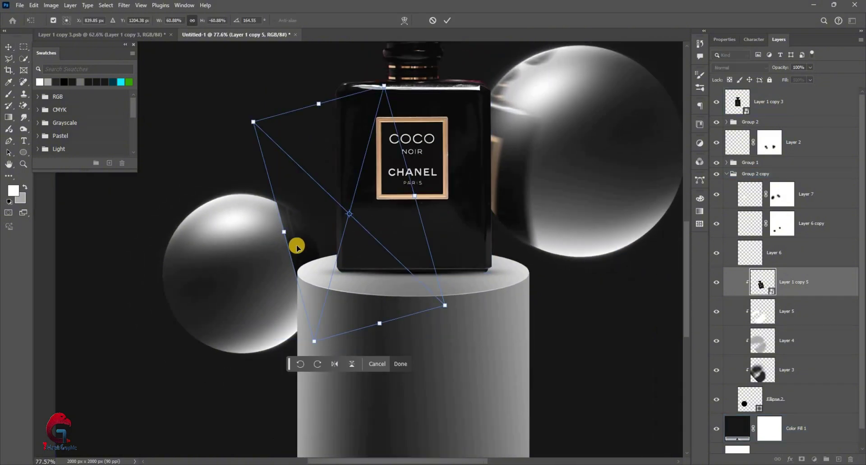
left_click_drag(302, 254, 295, 257)
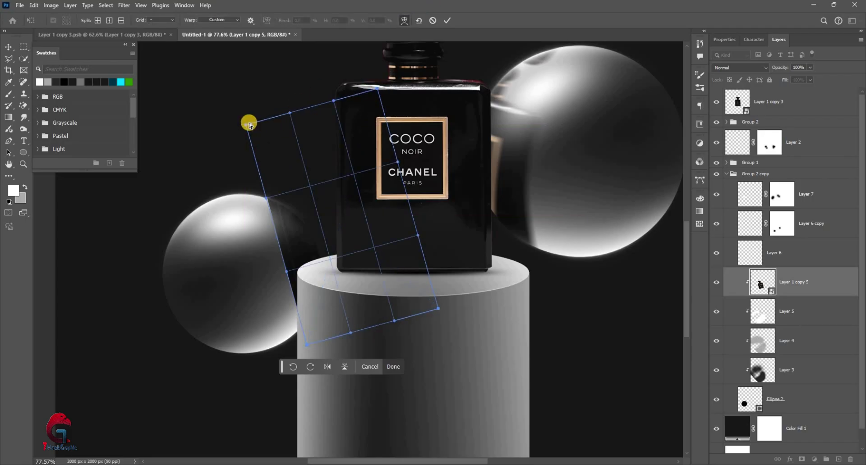
left_click_drag(246, 125, 212, 142)
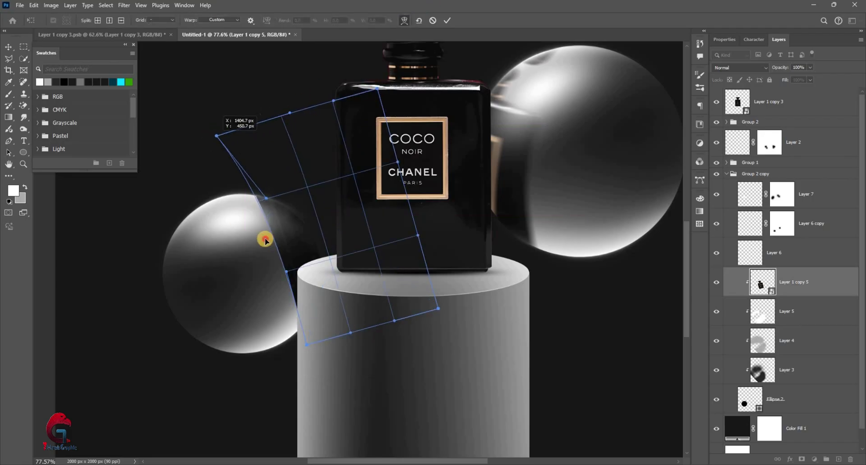
mouse_move(291, 240)
left_mouse_down()
mouse_move(310, 348)
mouse_move(289, 203)
left_mouse_up()
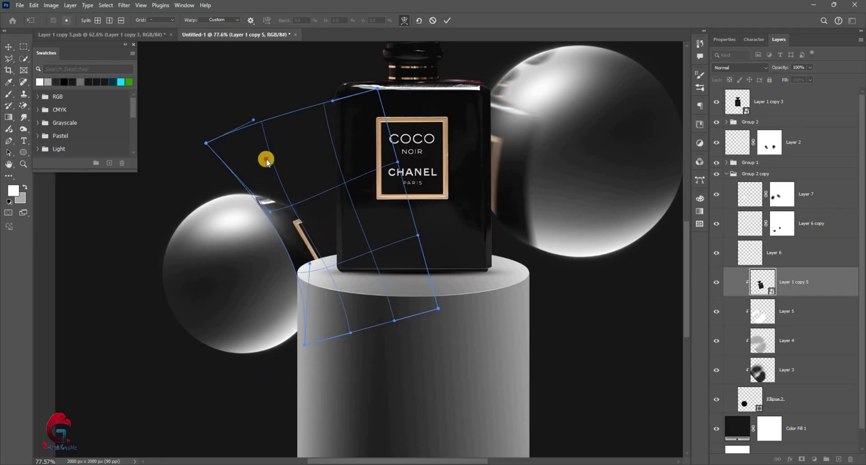
left_click_drag(212, 141, 207, 160)
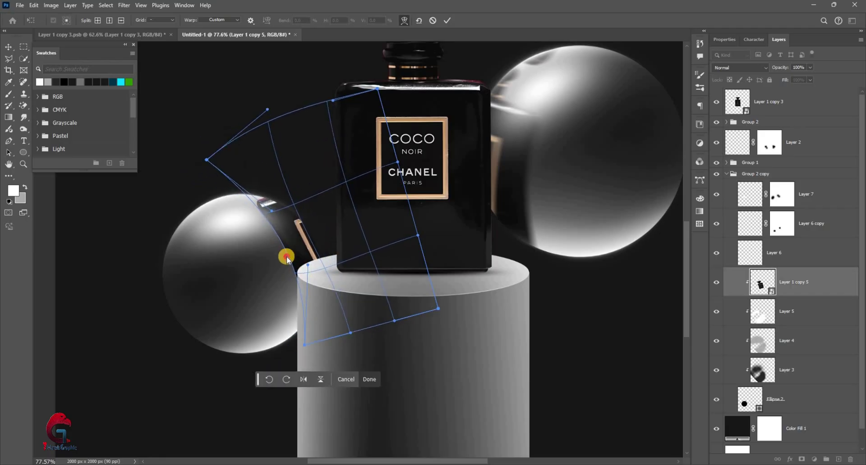
left_click_drag(310, 264, 300, 272)
left_click_drag(205, 154, 205, 152)
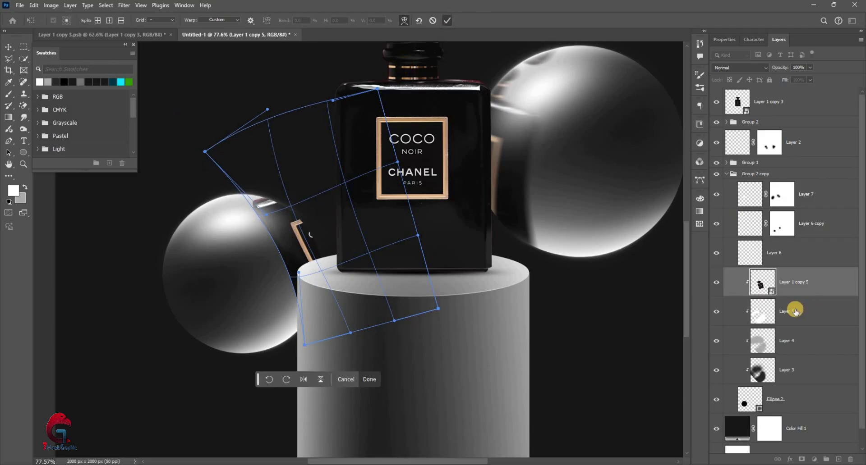
key("Return")
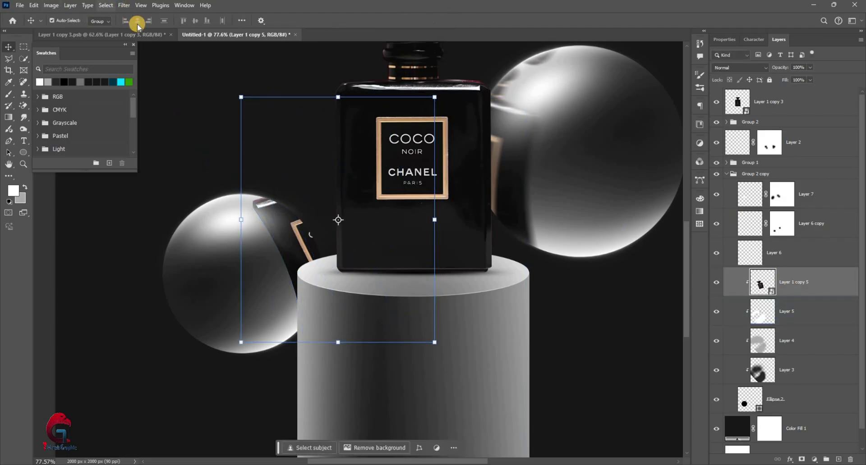
- Blur the reflection with a 1.5 px Gaussian Blur and a 25 px Motion Blur
left_click(124, 5)
left_click(115, 25)
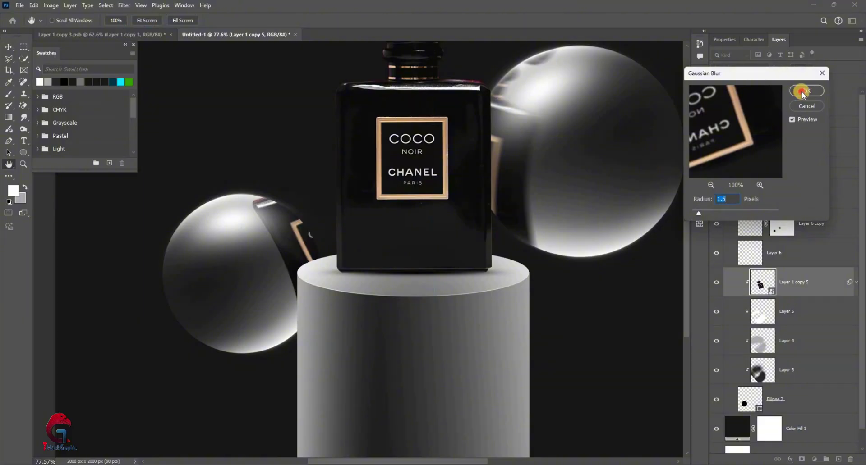
key("Return")
left_click(124, 5)
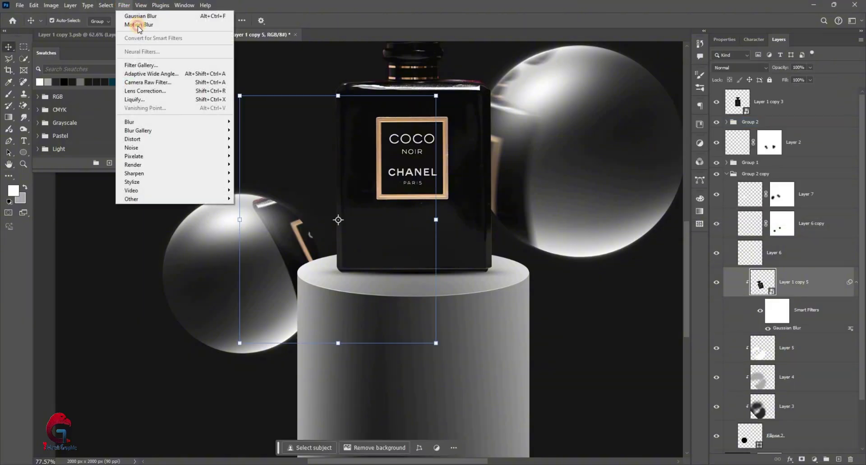
key("Return")
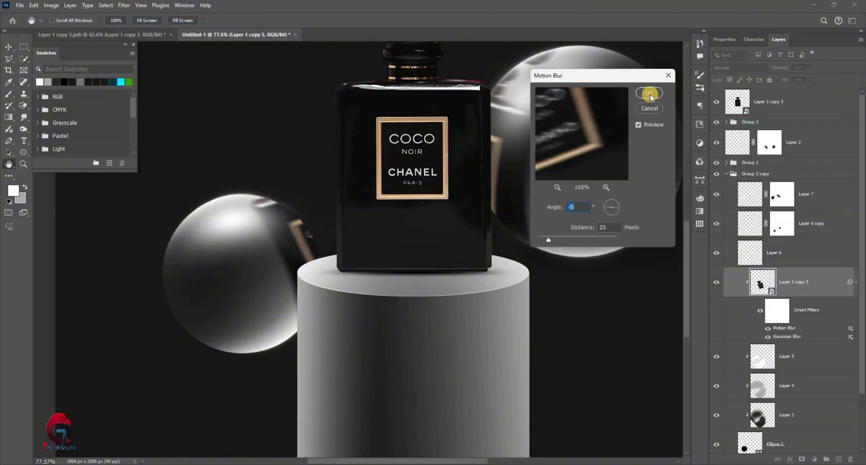
key("Return")
key("v")
left_click(348, 243)
scroll(338, 227, "down", 1, "alt")
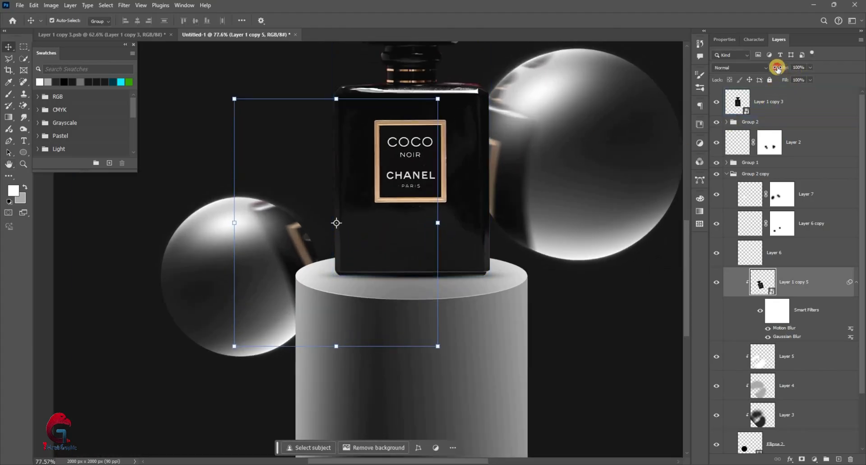
scroll(151, 241, "up", 1)
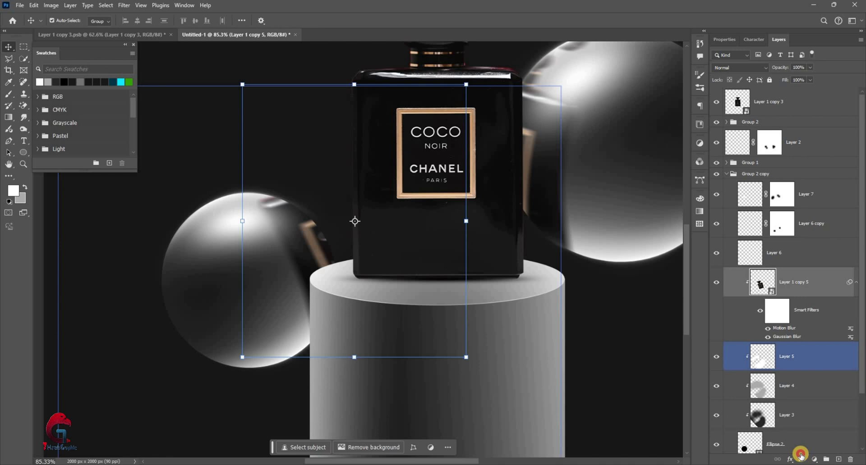
- Add a layer mask and fade the reflection with a 503 px soft black brush
left_click(8, 97)
key("b")
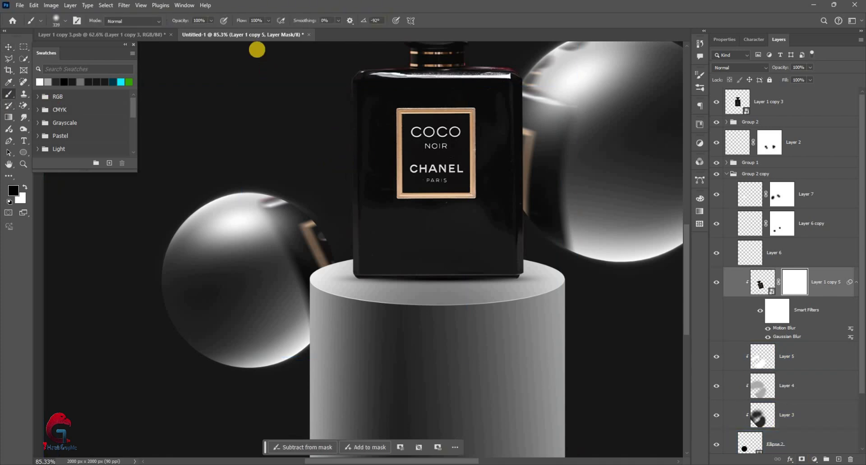
left_click_drag(300, 145, 342, 145)
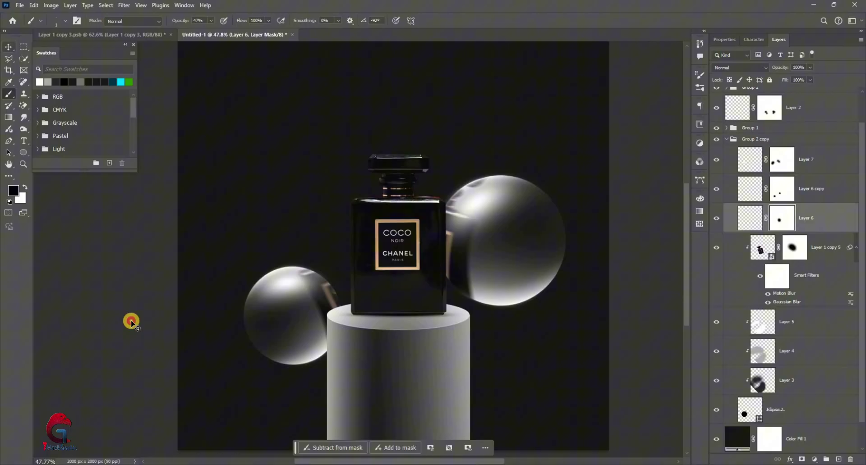
key("v")
left_click(286, 286)
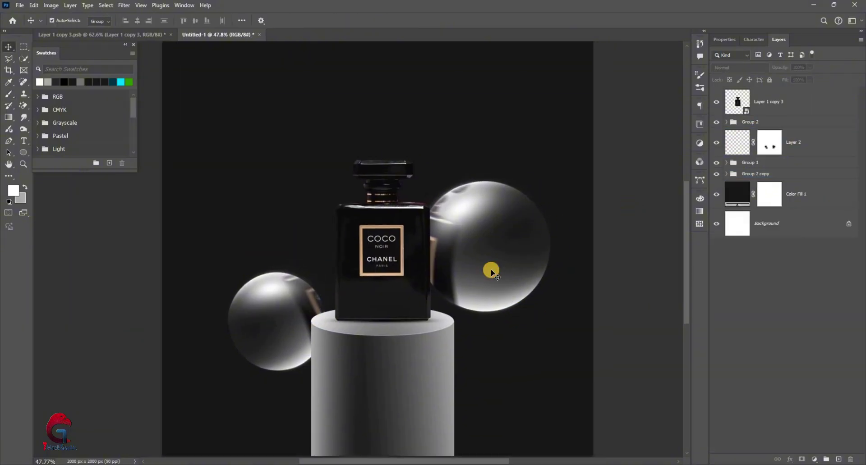
- Add a new empty layer above the Color Fill 1 background
scroll(645, 277, "down", 1)
left_click(805, 193)
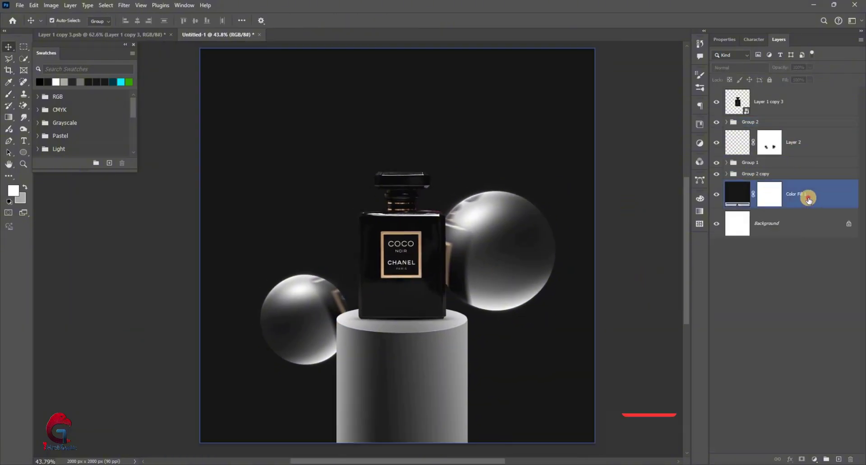
key("ctrl+shift+alt+n")
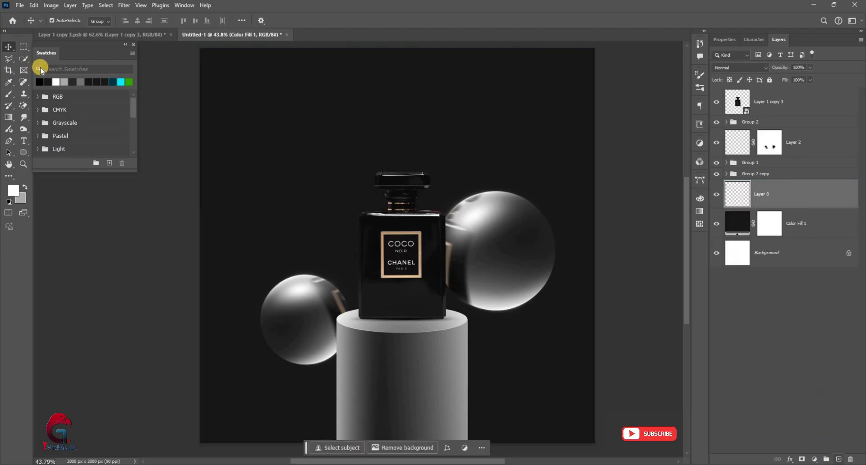
- Draw a closed curved shape from upper left, through the bottle, around the podium, filled black
left_click(8, 94)
left_click(11, 142)
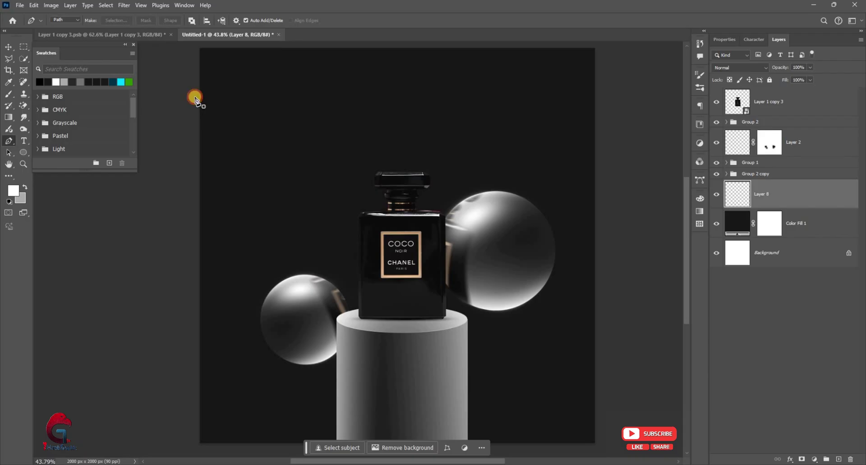
left_click(195, 97)
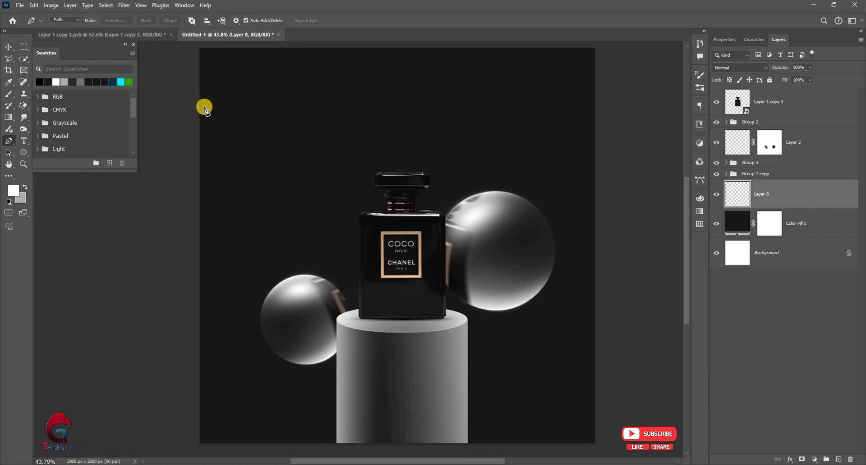
left_click(67, 20)
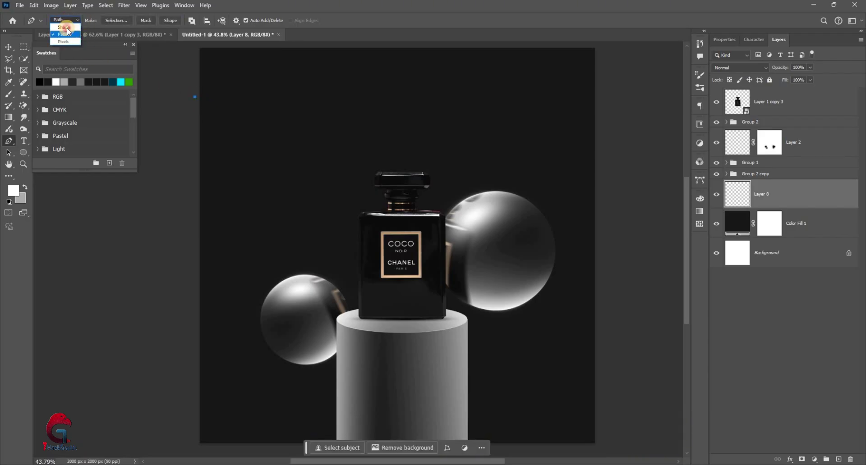
left_click(64, 27)
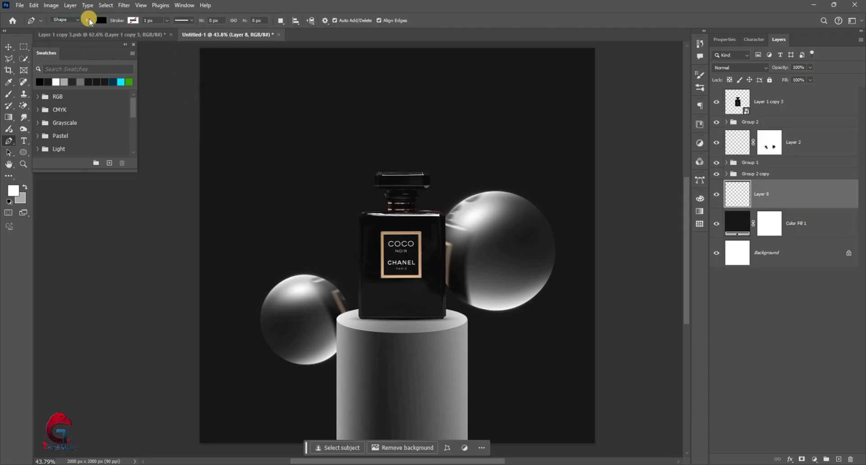
left_click(100, 20)
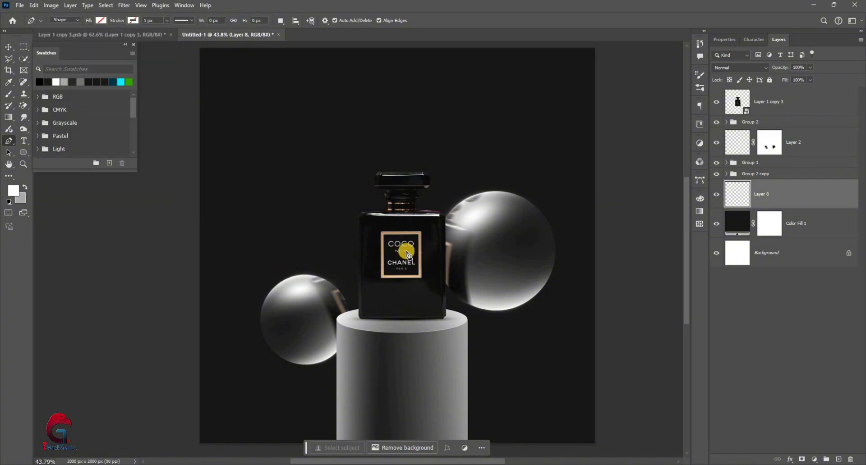
left_click(408, 270)
left_click_drag(522, 306, 542, 290)
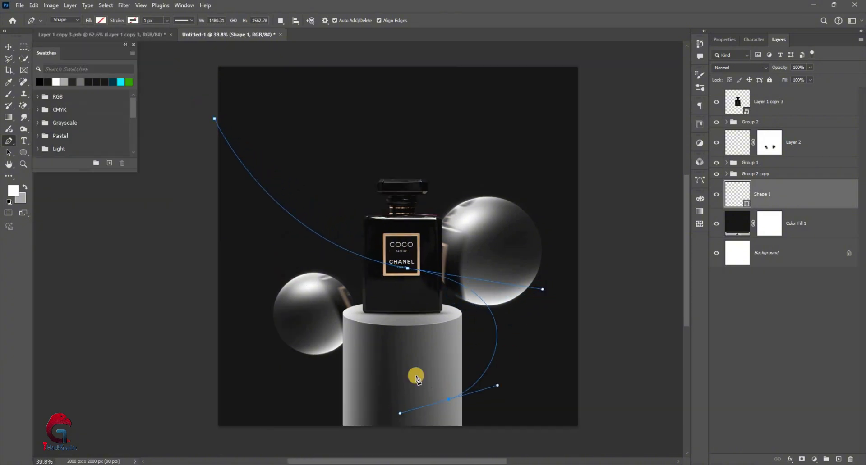
left_click_drag(441, 388, 391, 403)
left_click(257, 444)
left_click(202, 437)
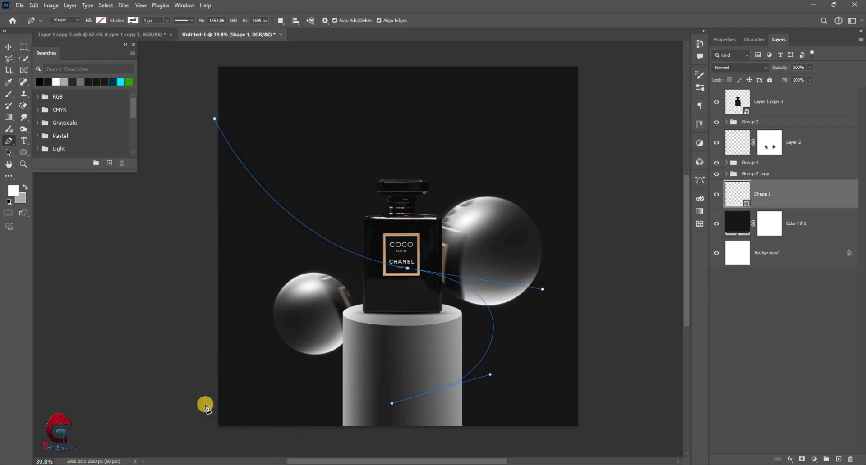
left_click(215, 118)
left_click(101, 20)
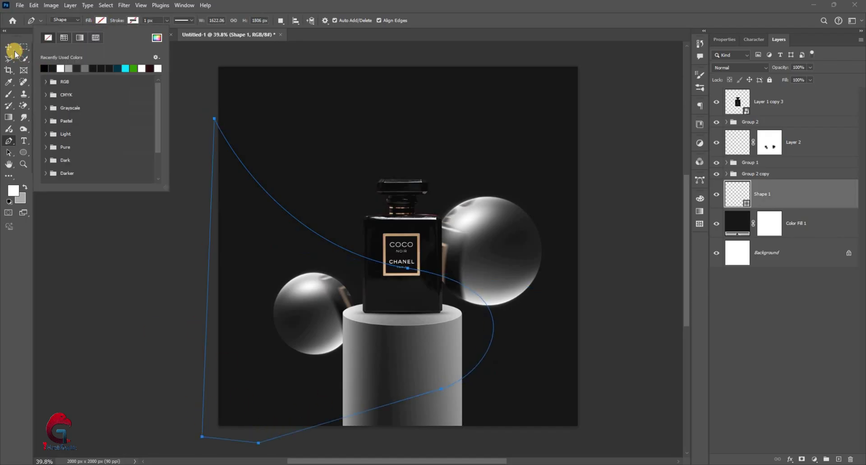
left_click(44, 68)
- Add a new empty layer above the perfume bottle layer
key("v")
left_click(447, 351)
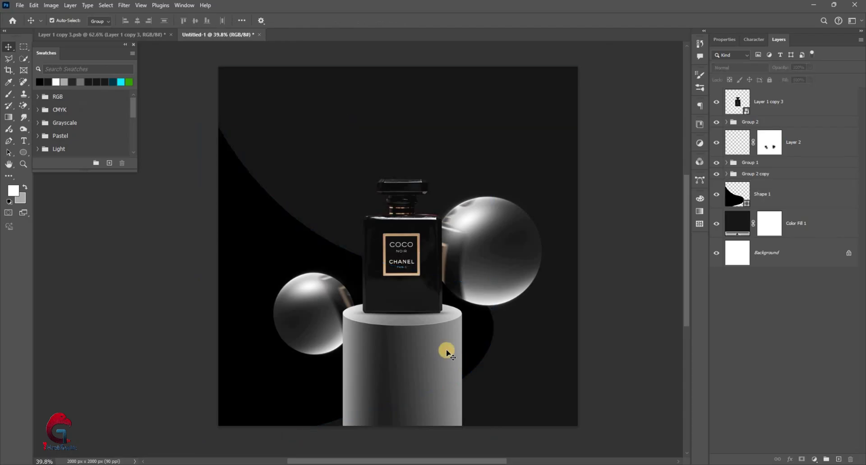
left_click(736, 194)
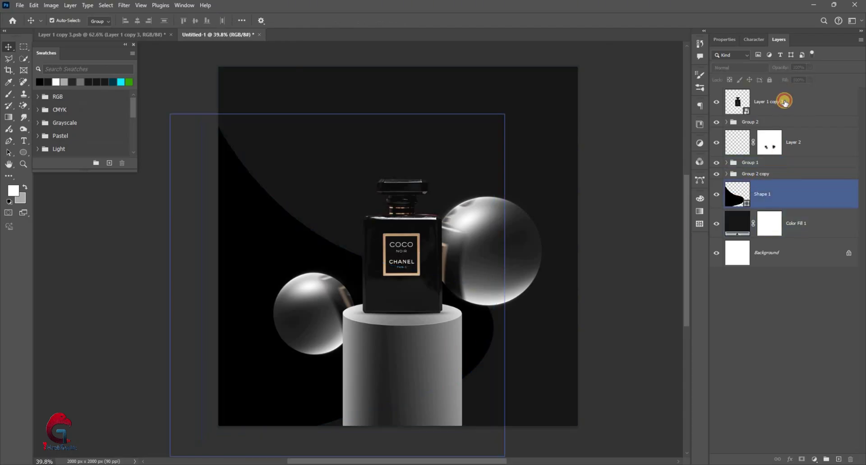
left_click(787, 102)
left_click(840, 460)
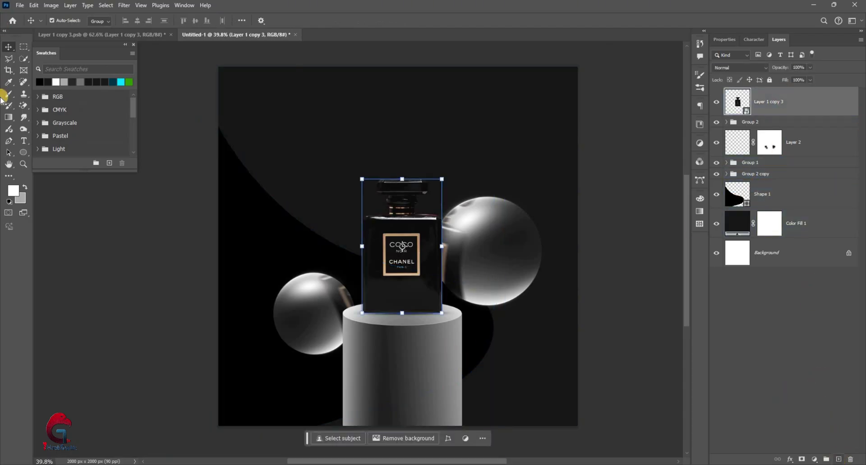
- Draw a closed dark curved shape along the canvas bottom, sweeping up from the left
left_click(9, 142)
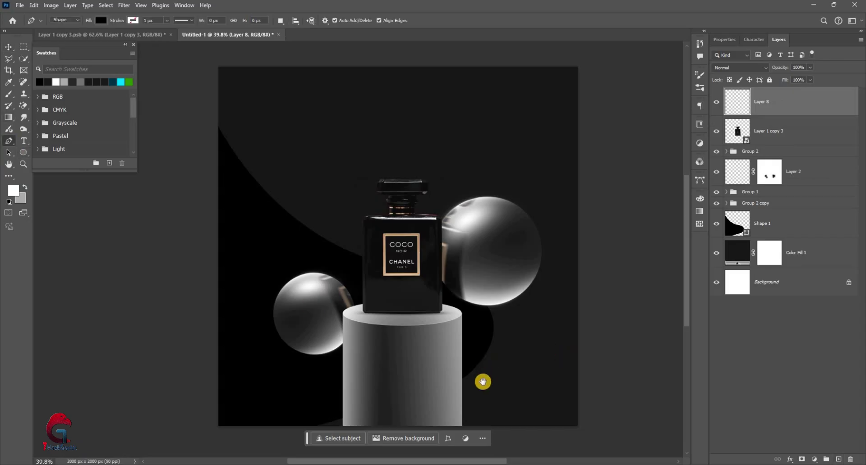
scroll(492, 343, "up", 1)
scroll(505, 338, "up", 1)
scroll(511, 363, "down", 1)
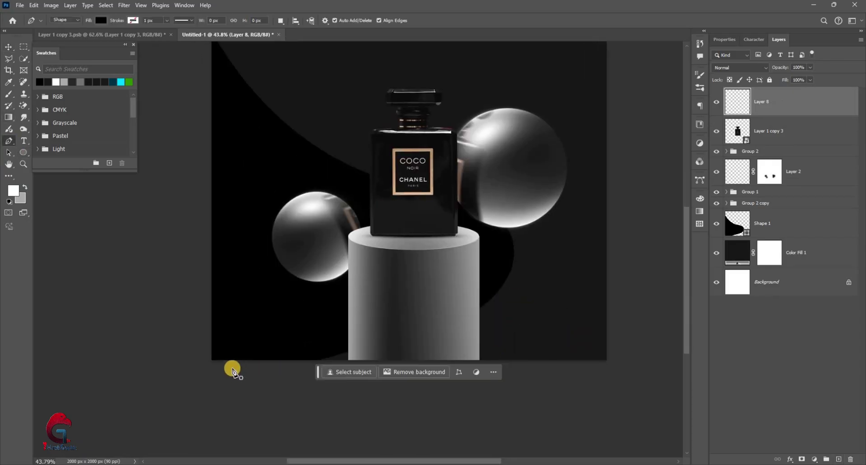
left_click(515, 369)
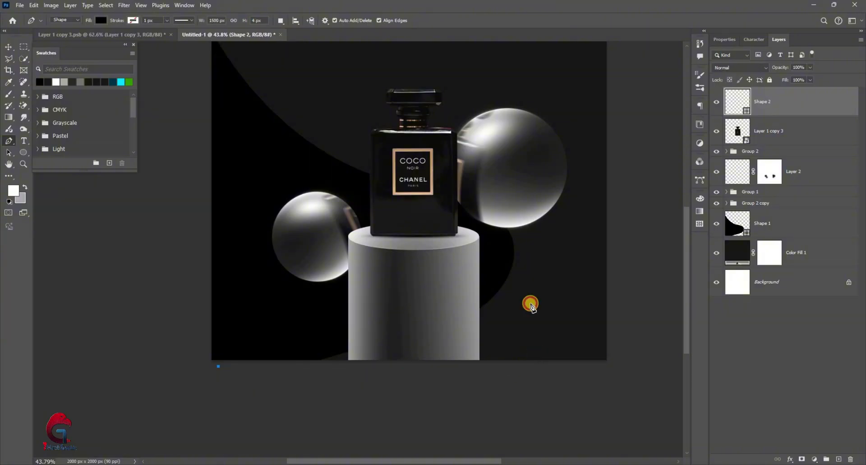
scroll(514, 211, "up", 2)
scroll(514, 207, "up", 1)
left_click(514, 202)
scroll(535, 270, "down", 1)
scroll(536, 270, "down", 2)
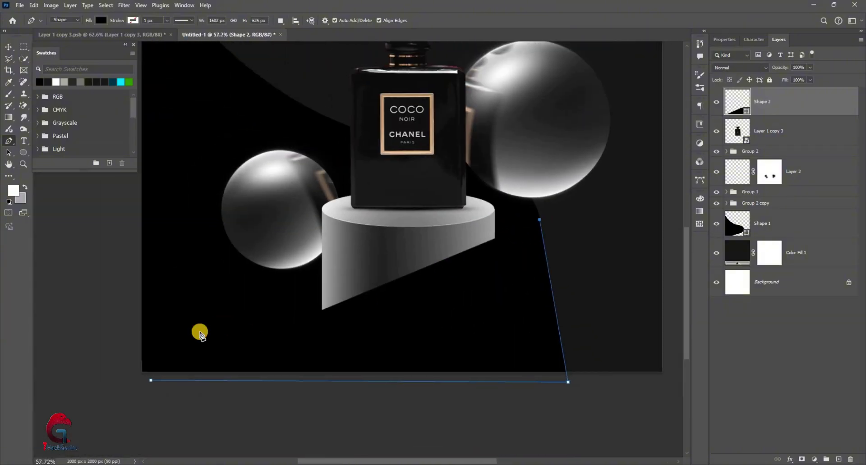
mouse_move(81, 356)
left_mouse_down()
mouse_move(456, 384)
mouse_move(557, 367)
mouse_move(563, 381)
mouse_move(455, 383)
mouse_move(564, 388)
left_mouse_up()
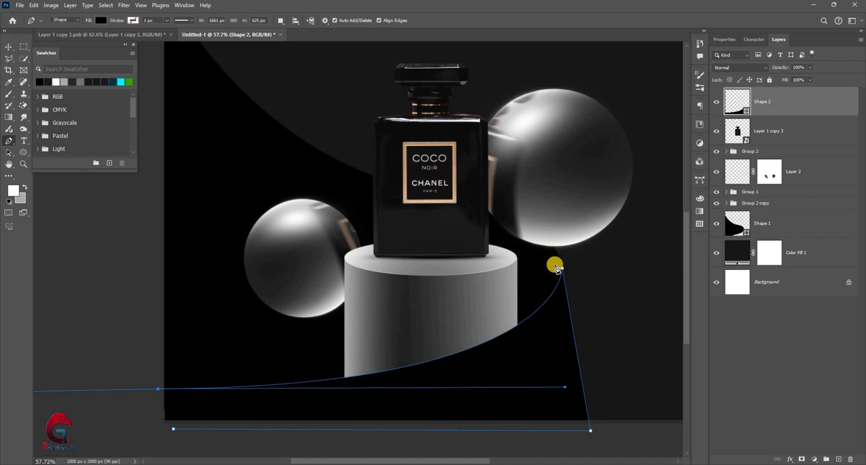
scroll(555, 264, "up", 1)
scroll(555, 271, "down", 1)
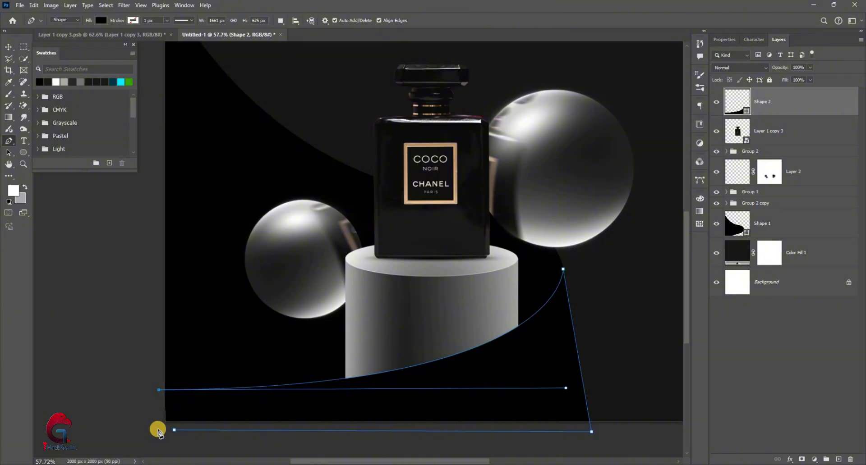
left_click(172, 430)
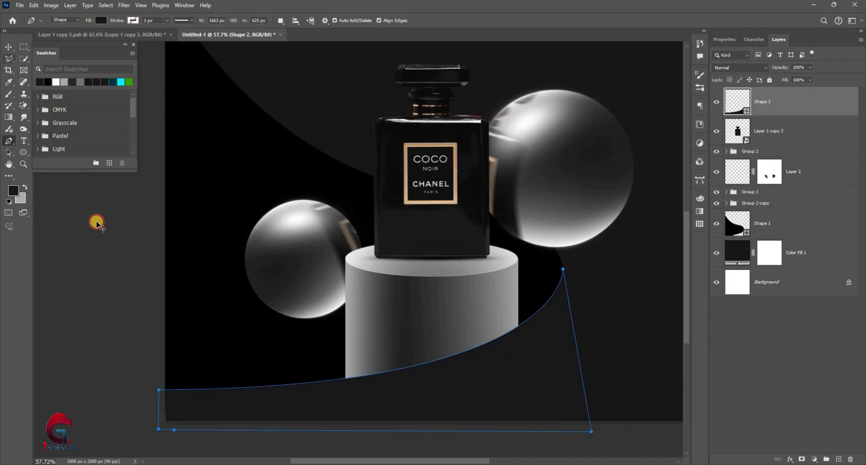
key("v")
left_click(584, 319)
scroll(581, 333, "down", 1)
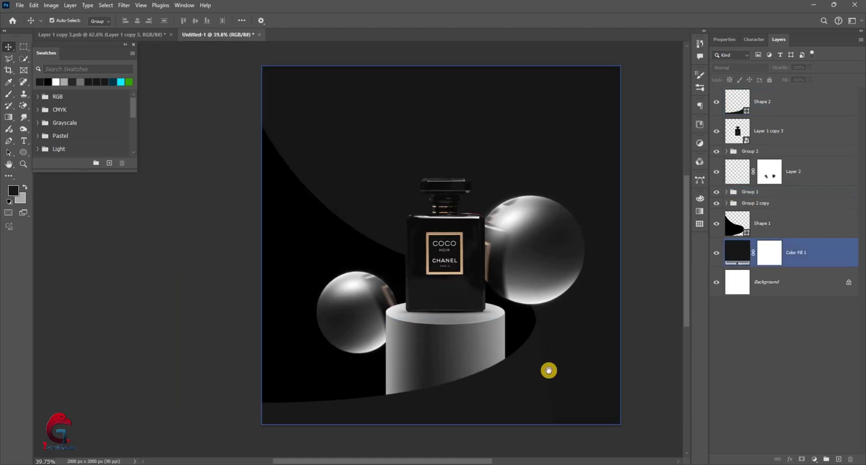
- Select the Shape 1 curve layer
left_click(556, 381)
scroll(556, 381, "up", 2)
scroll(556, 381, "down", 1)
left_click(794, 131)
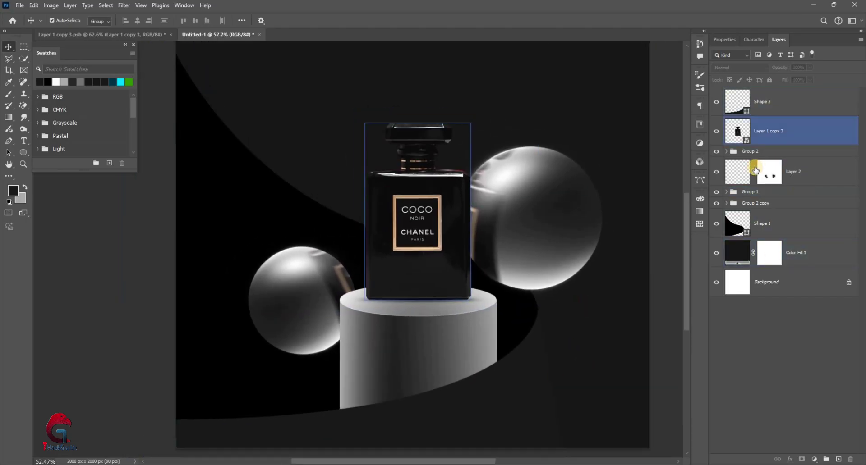
left_click(467, 249)
key("alt+bracketright")
key("alt+bracketright")
key("alt+bracketright")
key("alt+bracketright")
key("alt+bracketright")
key("alt+bracketleft")
key("alt+bracketleft")
key("alt+bracketleft")
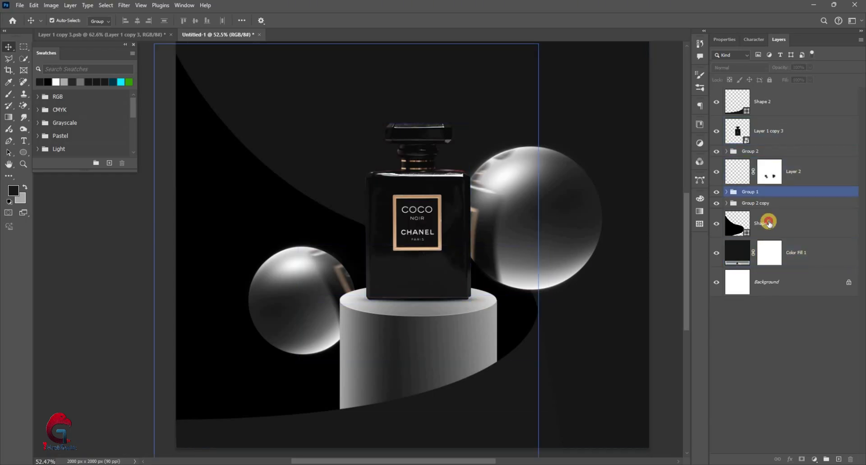
key("alt+bracketleft")
key("alt+bracketleft")
key("ctrl+t")
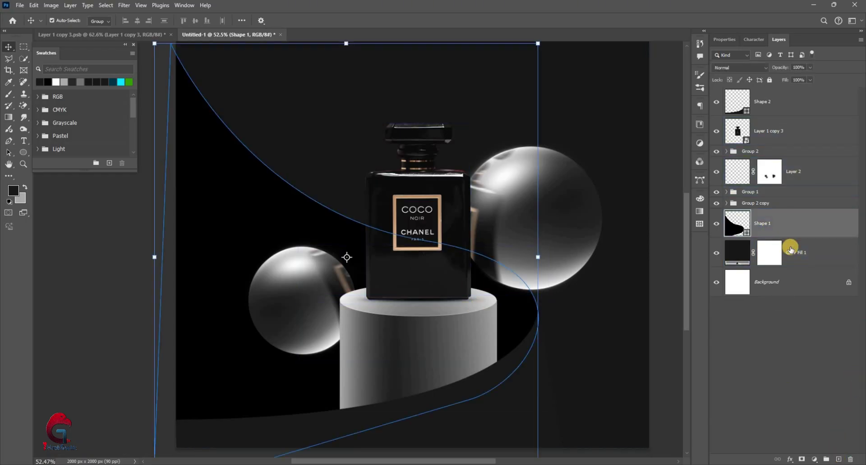
key("Return")
- Add clipped Layer 8 and paint soft grey light beside the podium with an 805 px brush
key("ctrl+shift+alt+n")
right_click(793, 409)
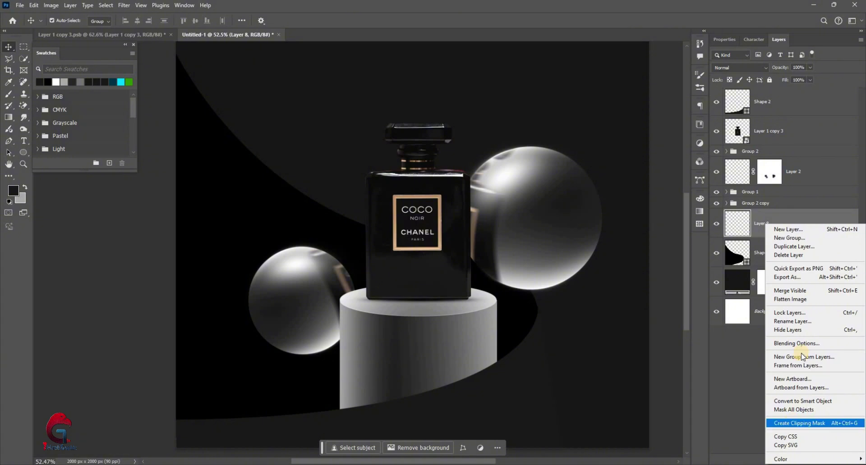
left_click(800, 423)
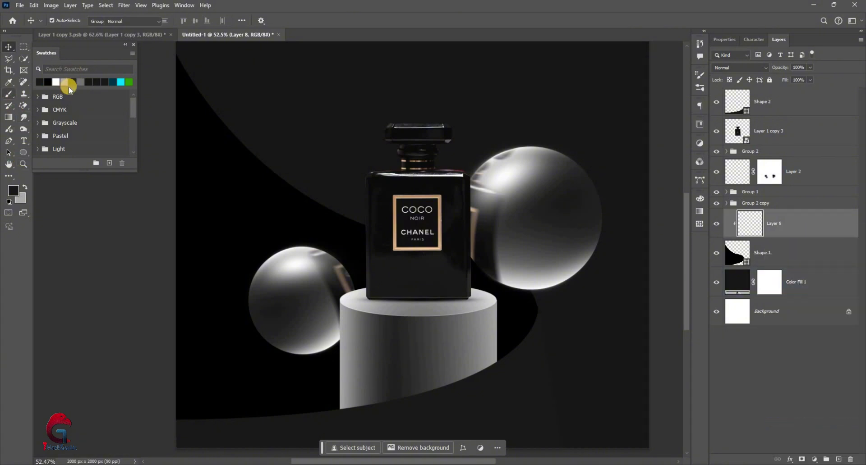
key("b")
left_click(584, 319, "alt")
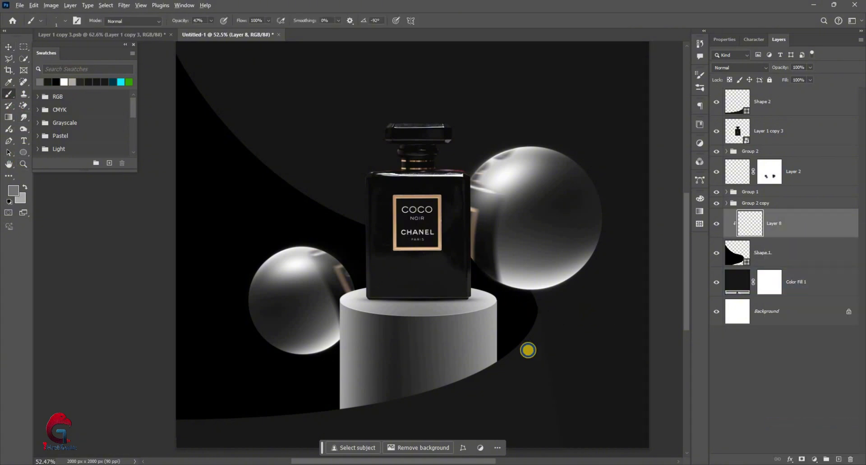
left_click_drag(528, 350, 510, 324)
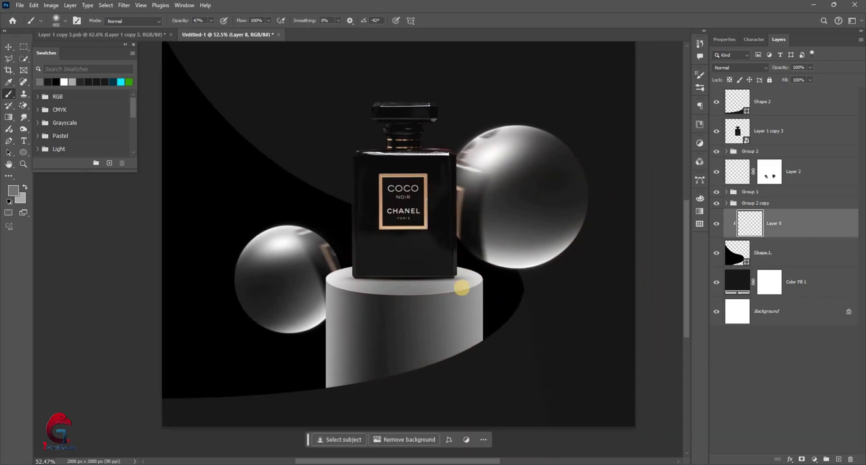
left_click_drag(462, 288, 524, 287)
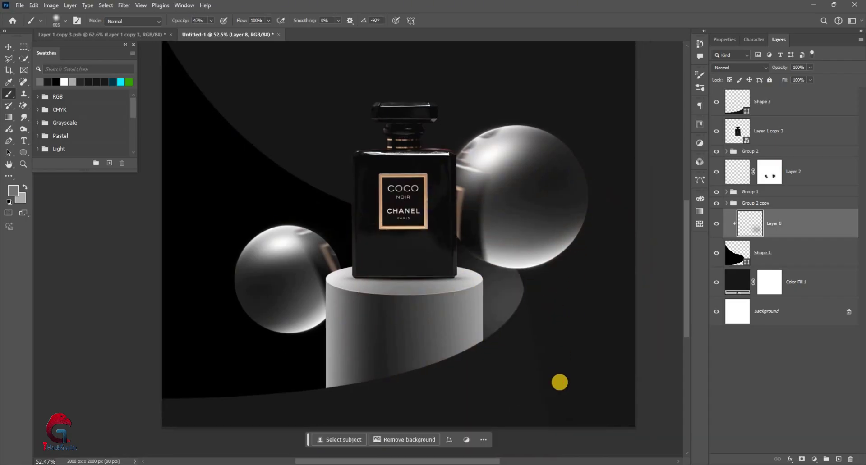
scroll(591, 287, "up", 1)
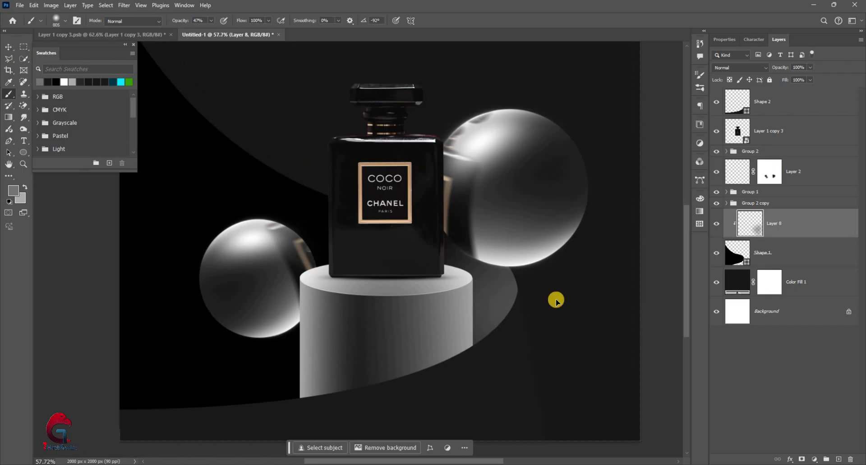
key("v")
left_click(498, 257)
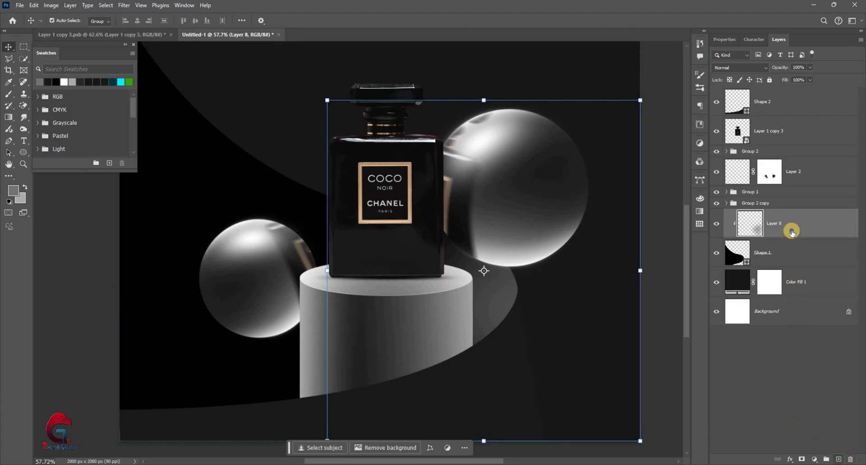
- Add Layer 9 clipped to Shape 1 and resize the brush to about 257 px
key("ctrl+shift+alt+n")
right_click(745, 383)
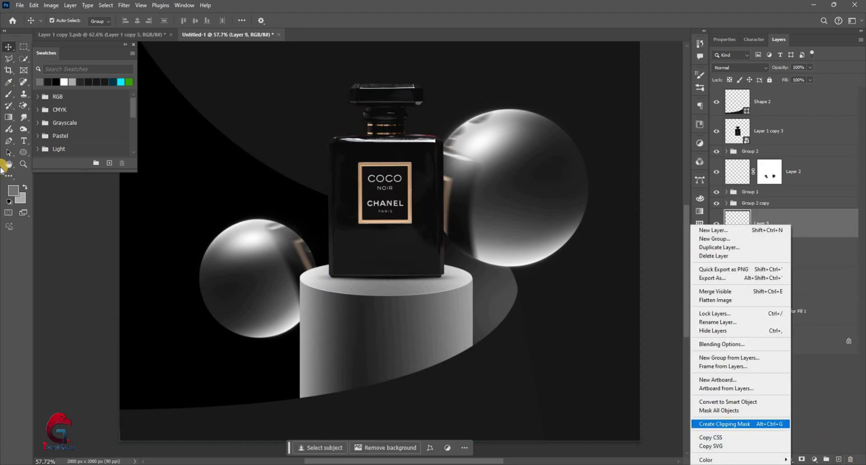
key("ctrl+alt+g")
key("b")
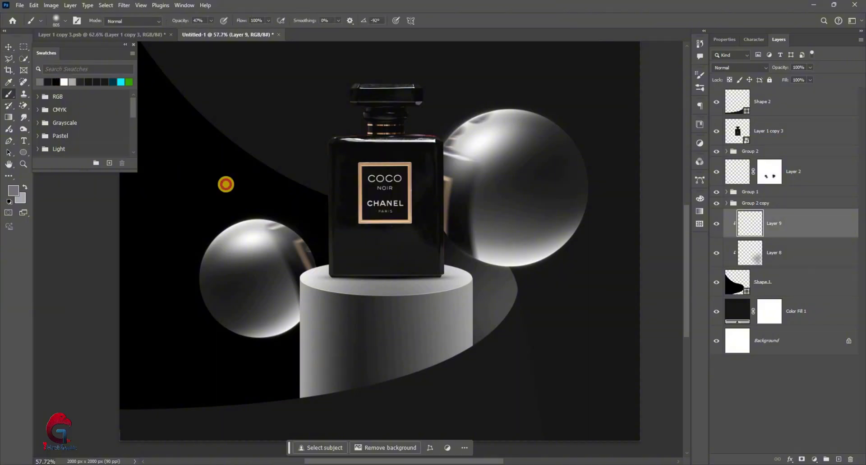
scroll(524, 296, "up", 3)
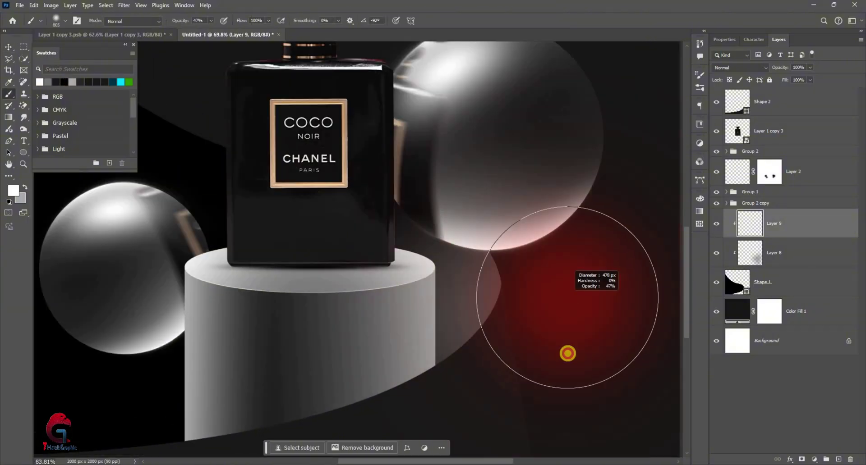
scroll(572, 218, "down", 2)
left_click_drag(540, 220, 560, 251)
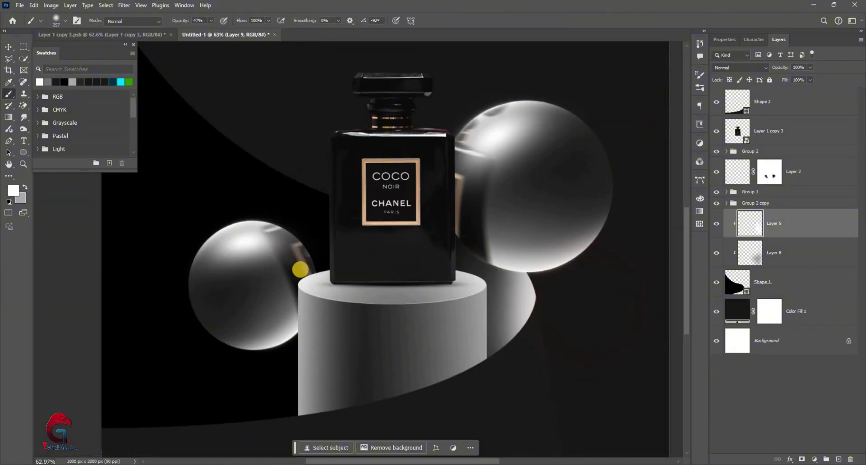
scroll(561, 296, "down", 1)
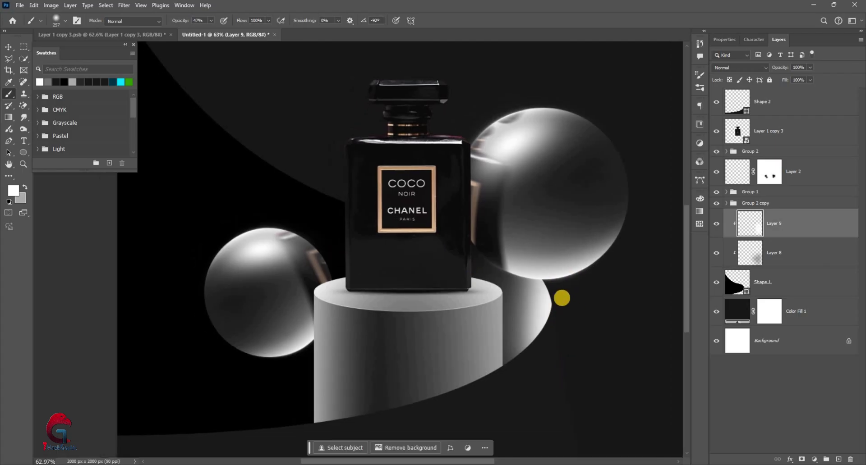
left_click(789, 282)
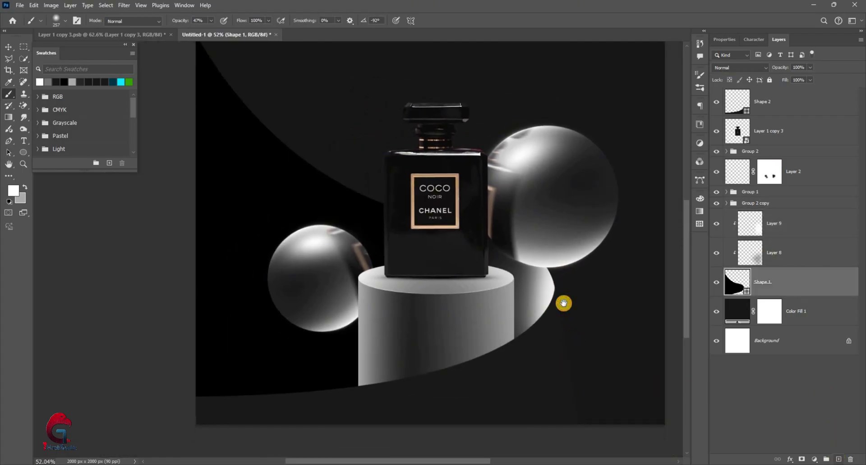
- Add a new clipped Layer 10 above Shape 1
key("ctrl+alt+shift+n")
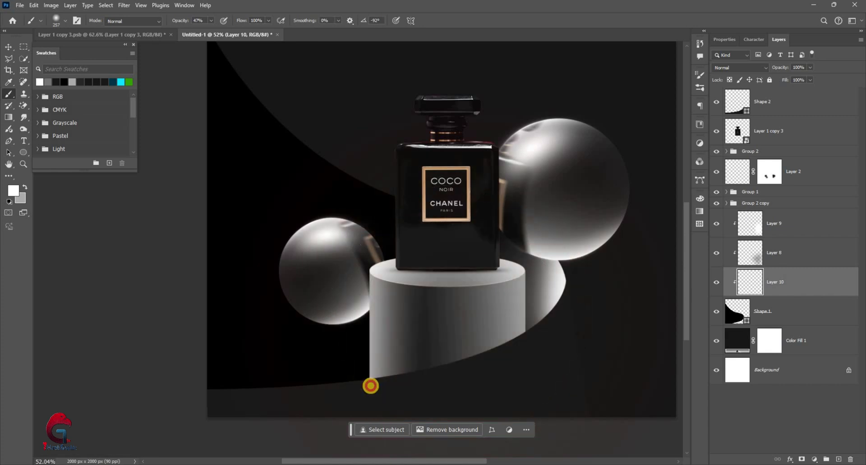
scroll(371, 386, "down", 1)
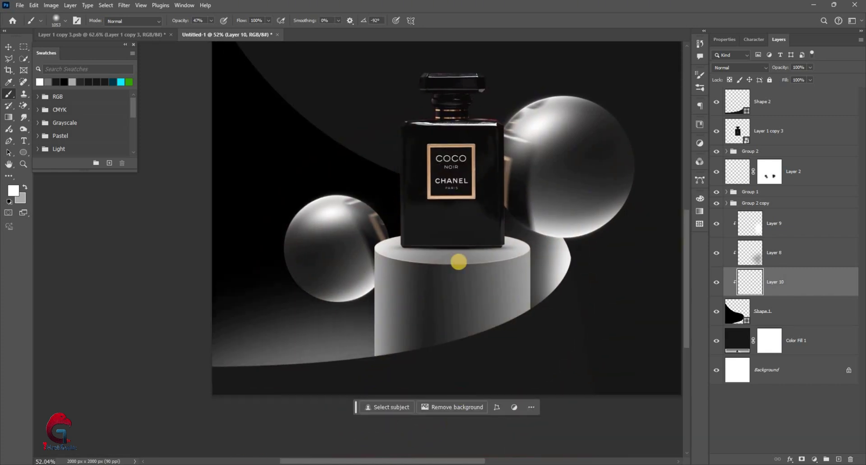
scroll(388, 353, "down", 3)
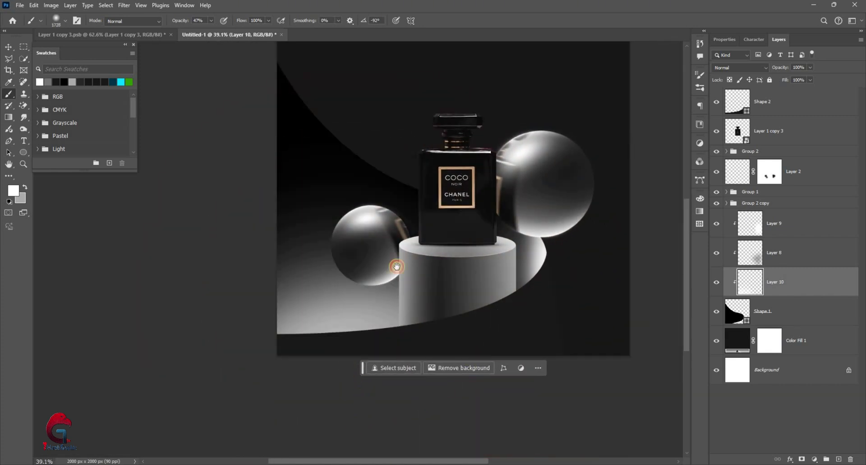
scroll(441, 60, "up", 1)
scroll(396, 110, "up", 1)
scroll(361, 122, "down", 2)
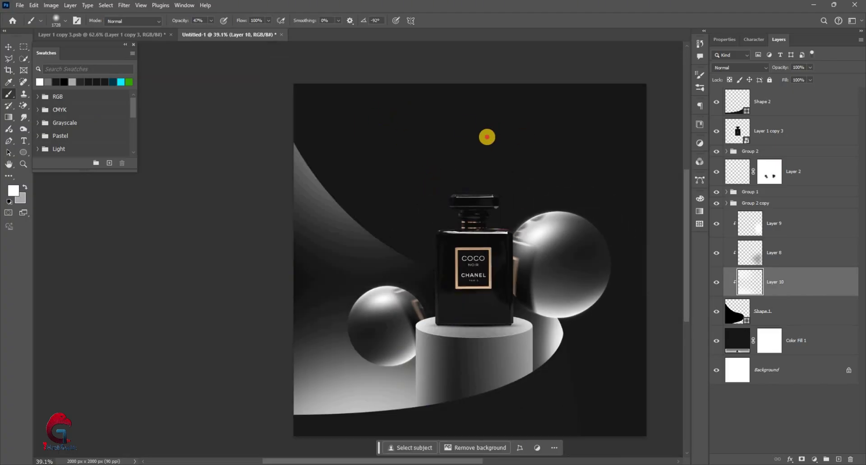
scroll(586, 406, "up", 1)
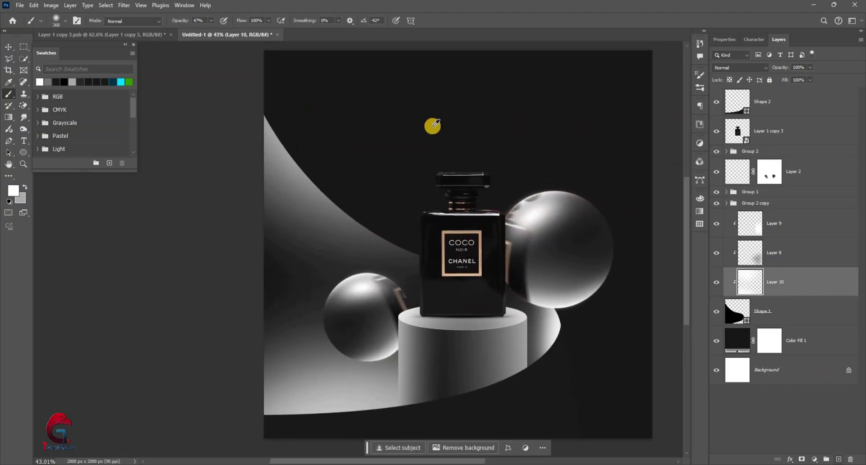
- On new Layer 11, brush a faint glow near the curve with a 275 px brush
key("ctrl+shift+alt+n")
scroll(310, 116, "up", 2)
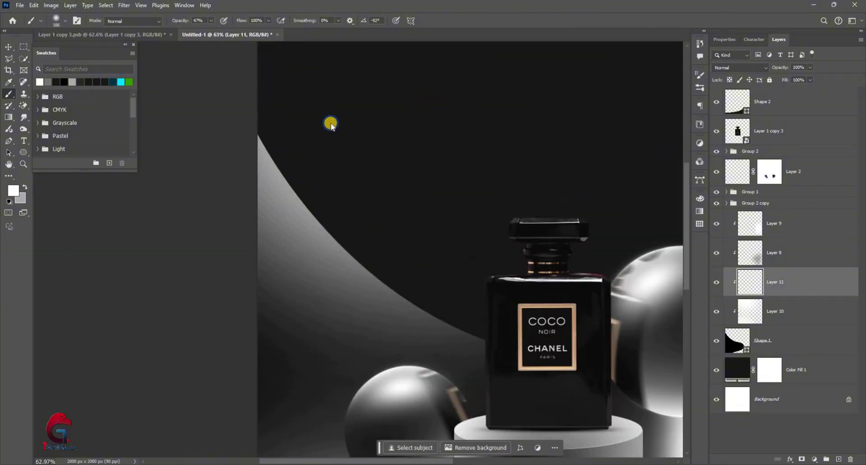
left_click_drag(310, 111, 358, 162)
scroll(269, 112, "down", 1)
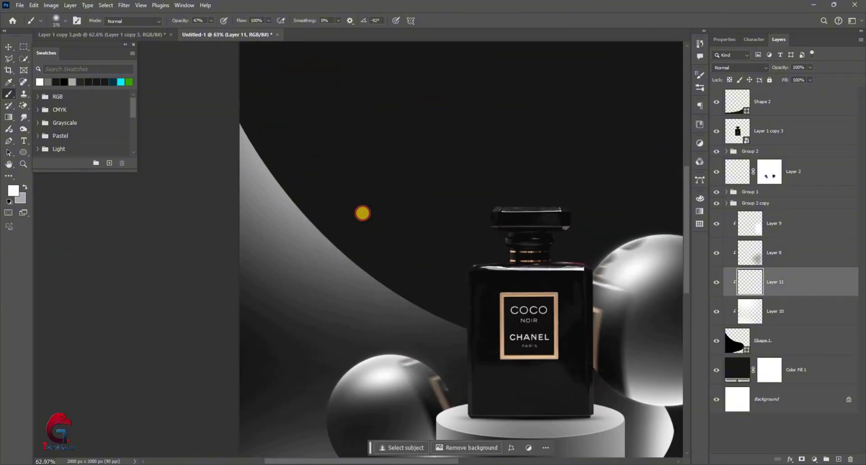
left_click(260, 77)
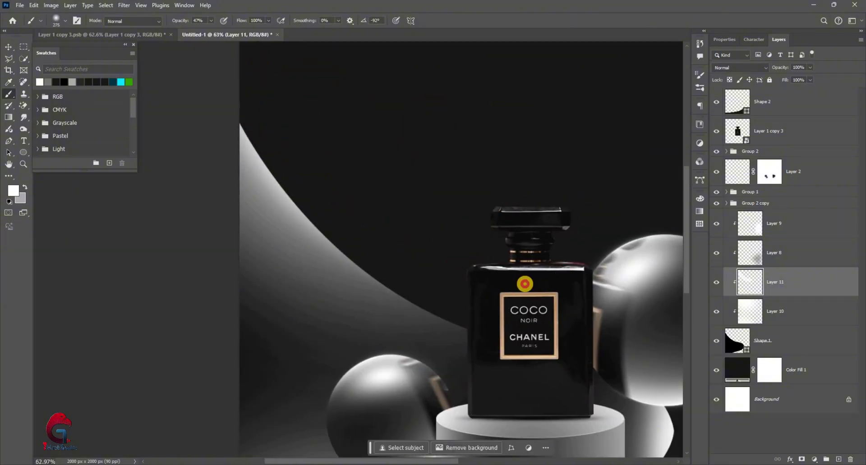
scroll(406, 97, "down", 2)
scroll(329, 373, "down", 2)
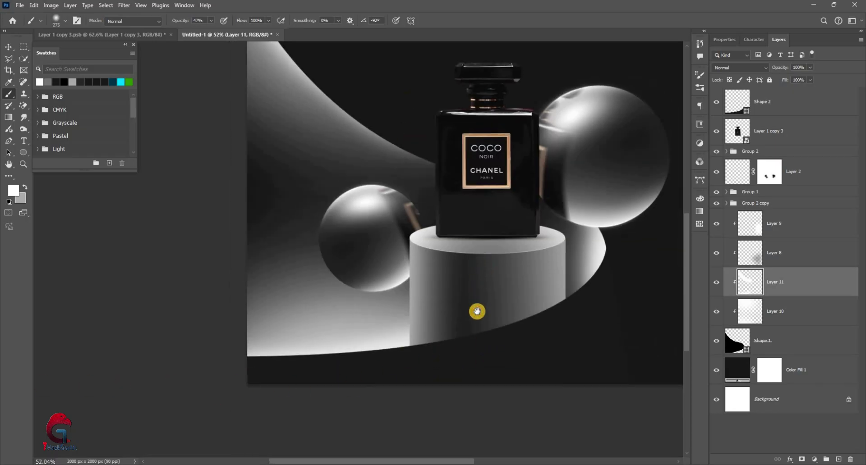
scroll(478, 307, "down", 1)
scroll(489, 311, "down", 1)
scroll(494, 342, "down", 1)
scroll(496, 359, "up", 1)
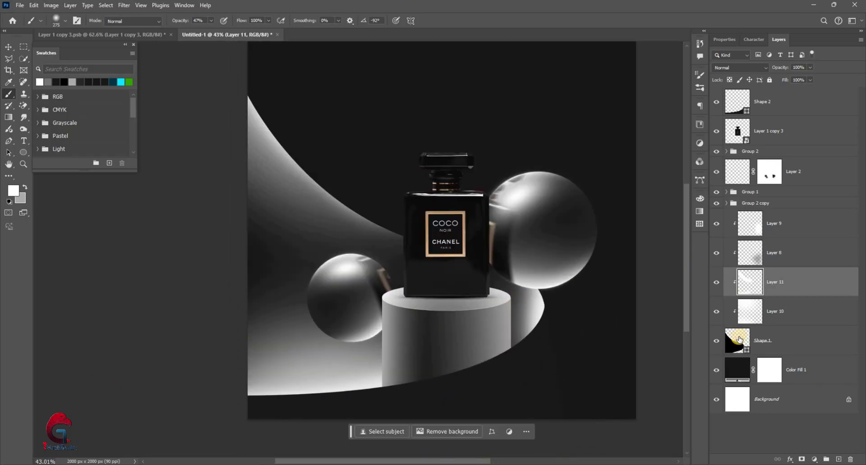
left_click(741, 340)
- Open Shape 1's Blending Options and enable Bevel & Emboss
right_click(771, 209)
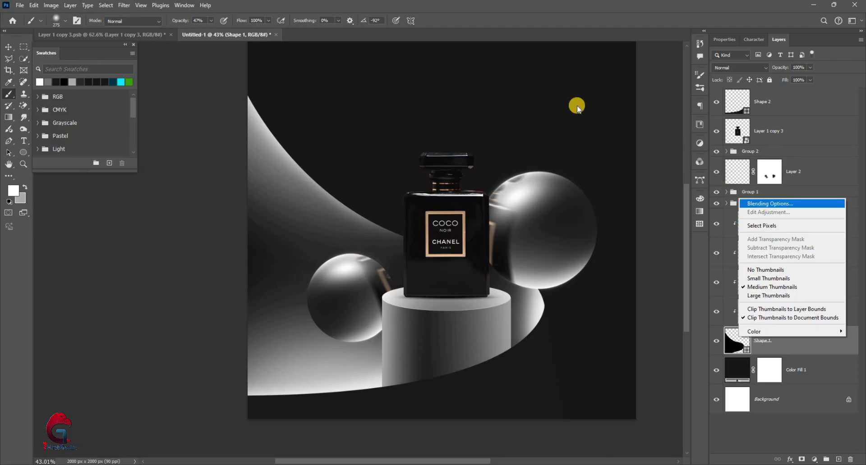
left_click(494, 130)
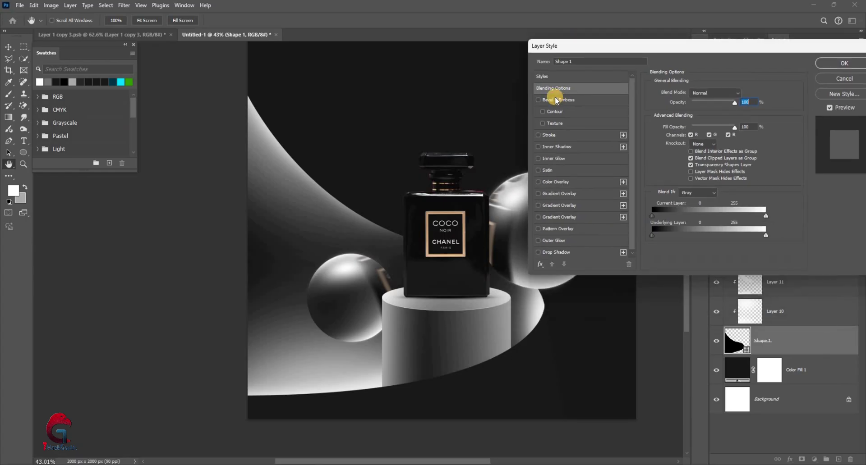
left_click(548, 100)
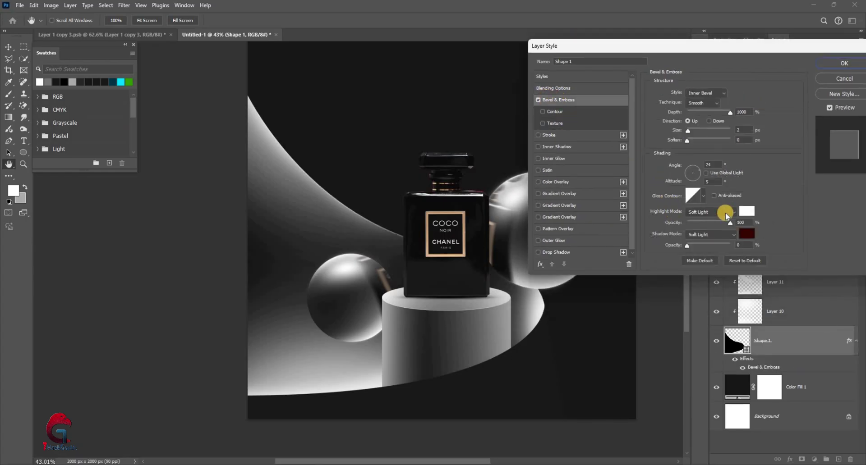
scroll(413, 231, "up", 2)
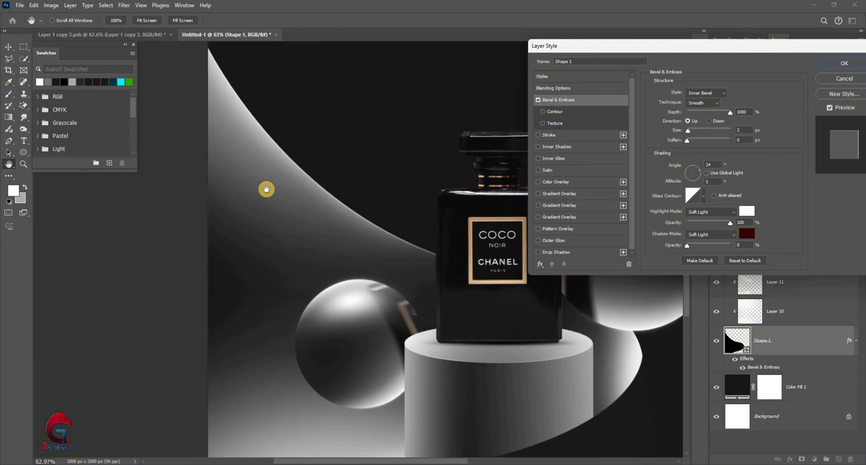
scroll(265, 187, "up", 3)
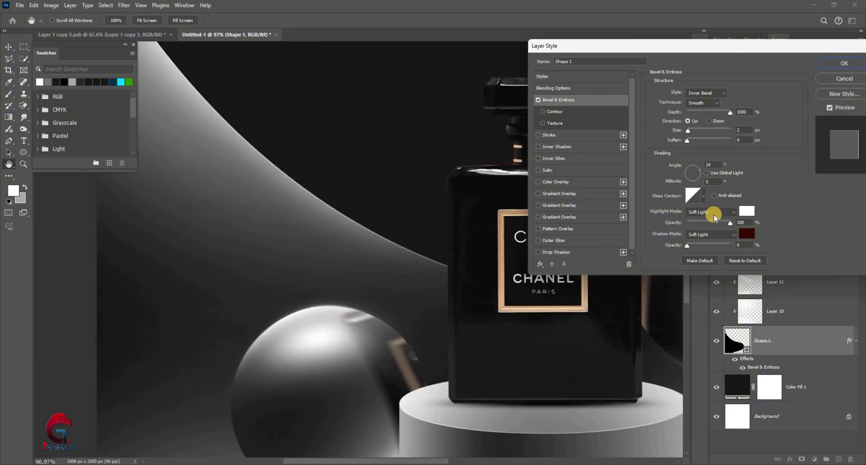
left_click(538, 100)
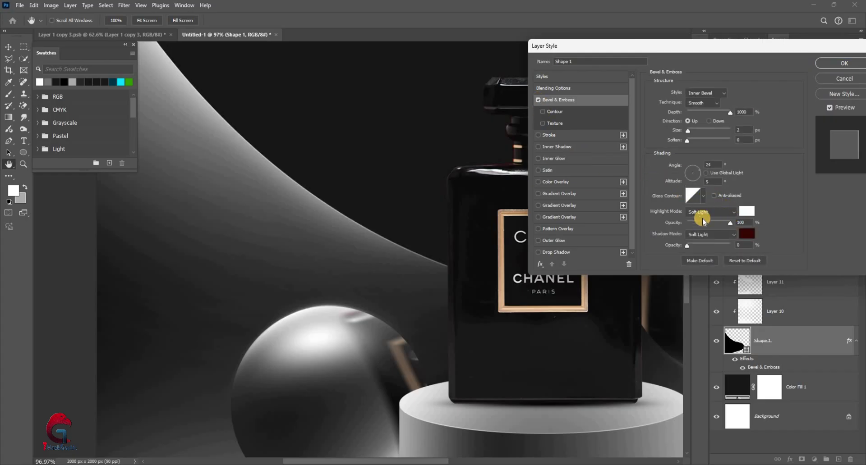
- Set the bevel highlight to Normal mode, lighting angle 63° and highlight opacity 64%
left_click(702, 213)
left_click(271, 137)
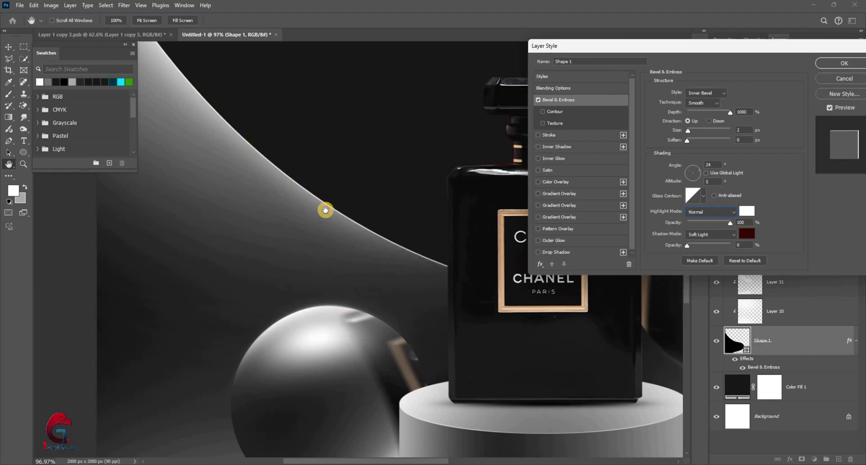
left_click_drag(378, 302, 369, 244)
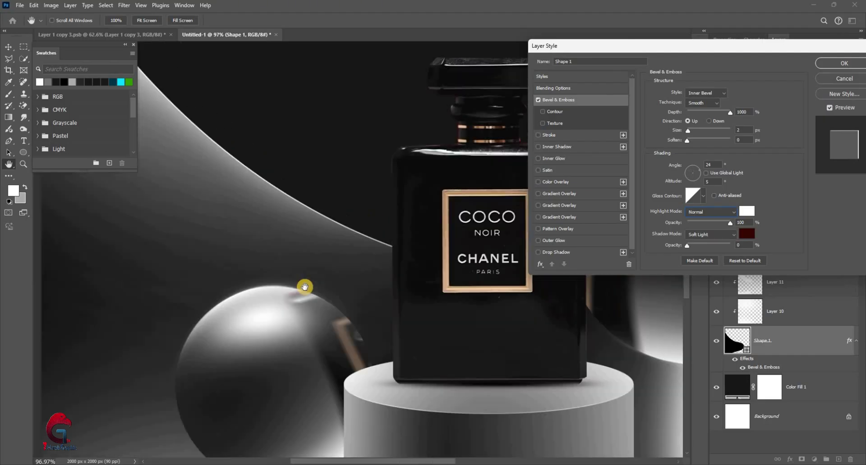
scroll(375, 289, "down", 1)
scroll(405, 307, "up", 3)
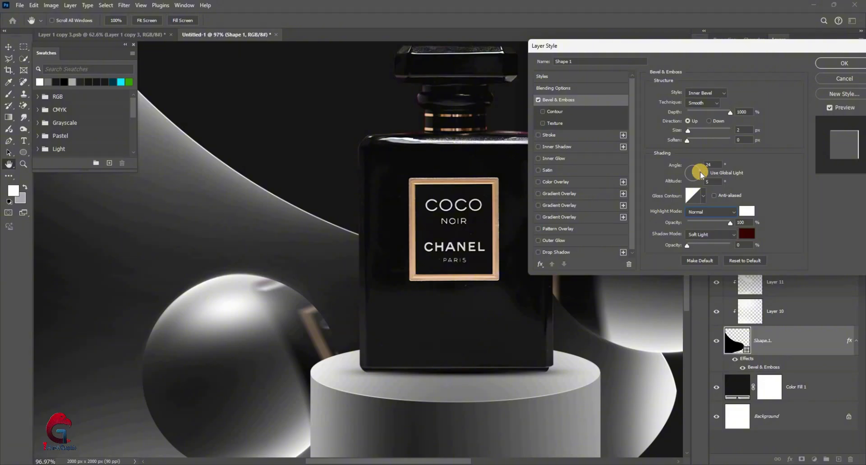
left_click_drag(701, 175, 690, 169)
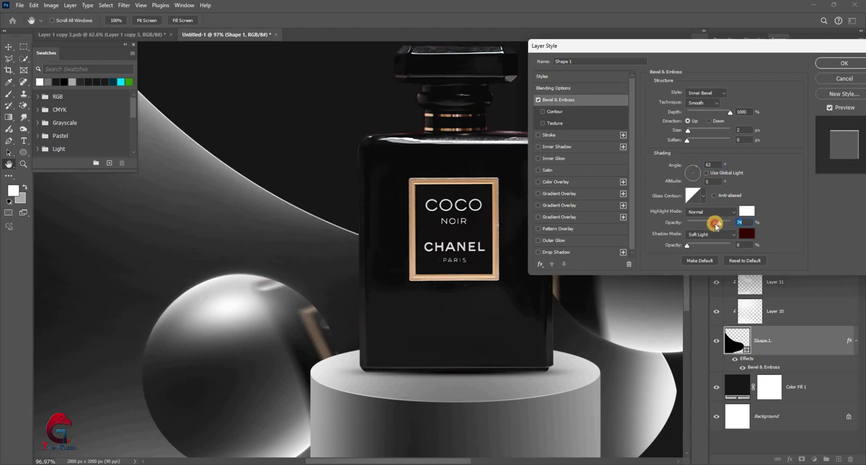
left_click_drag(719, 222, 714, 223)
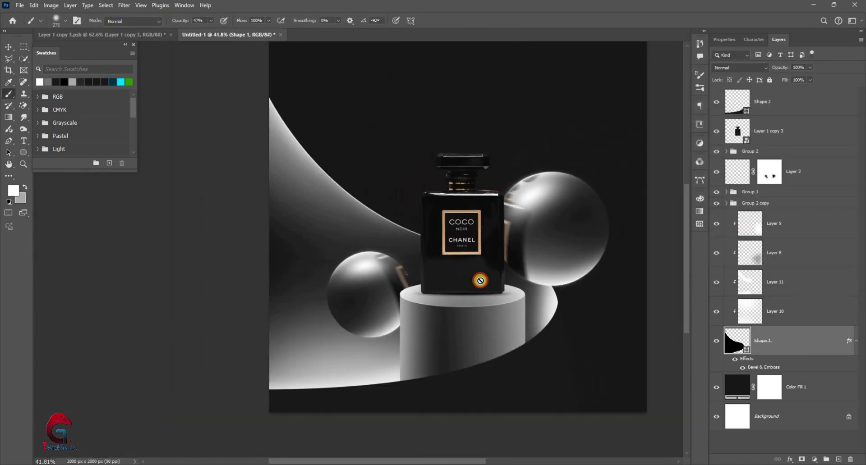
- Add a new empty layer above Shape 2 and clip it to the curve
key("v")
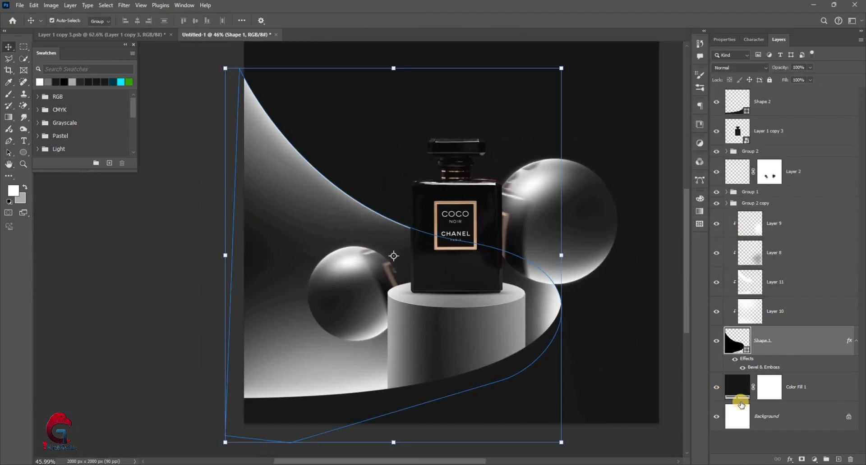
left_click(773, 106)
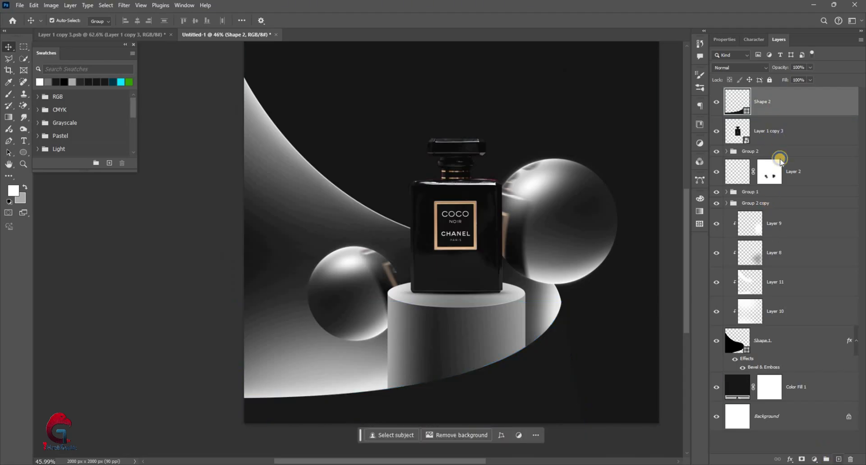
key("ctrl+shift+alt+n")
right_click(784, 315)
left_click(794, 316)
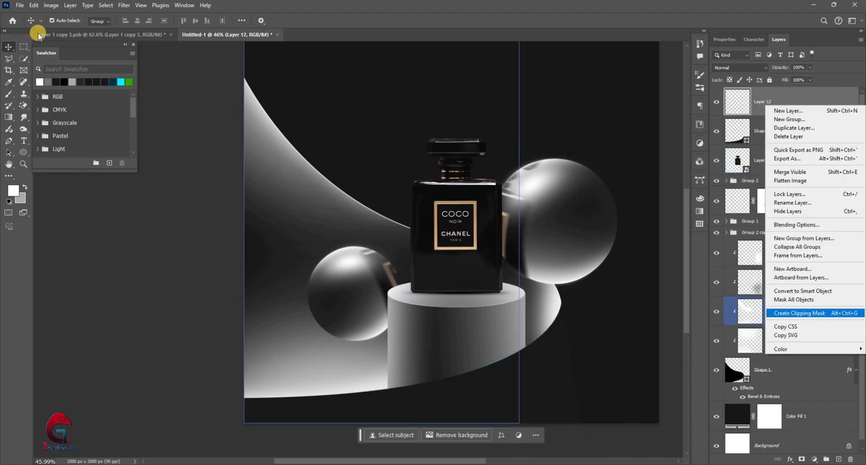
- Draw a white-to-transparent gradient across the lower curved band
left_click(10, 116)
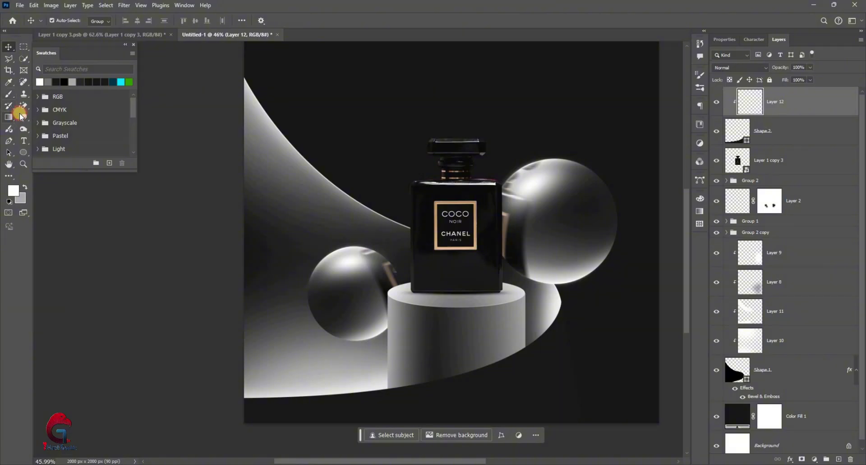
left_click(119, 21)
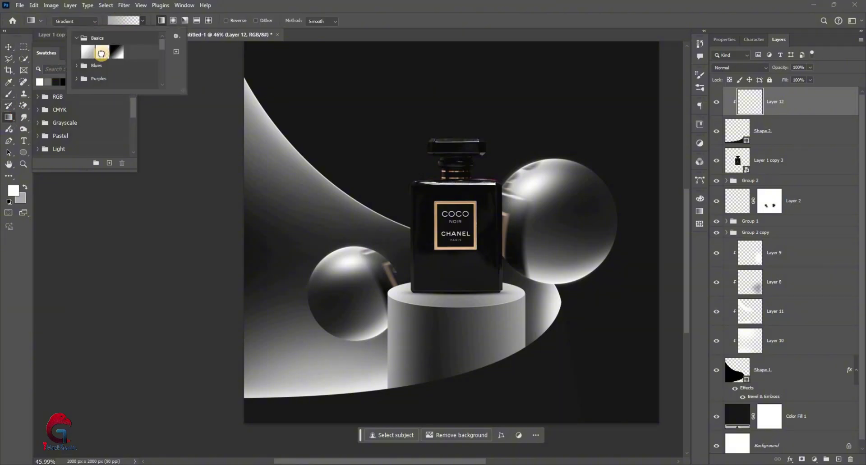
left_click(551, 324)
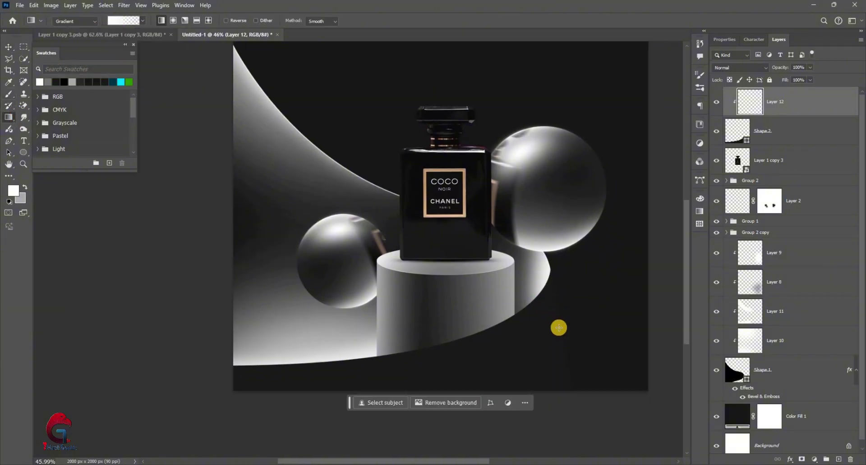
mouse_move(565, 325)
left_mouse_down()
mouse_move(387, 364)
mouse_move(632, 295)
left_mouse_up()
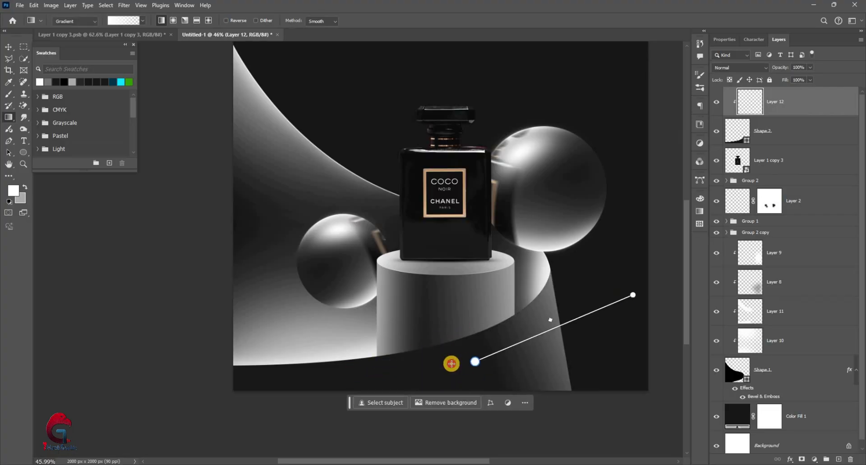
mouse_move(387, 364)
left_mouse_down()
mouse_move(435, 355)
mouse_move(388, 369)
mouse_move(411, 367)
left_mouse_up()
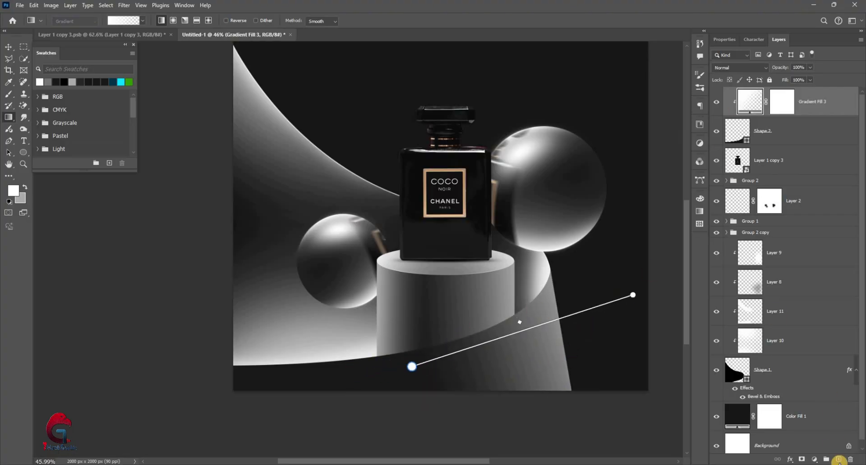
- Add a second clipped white gradient on the curve beside the pedestal
right_click(792, 316)
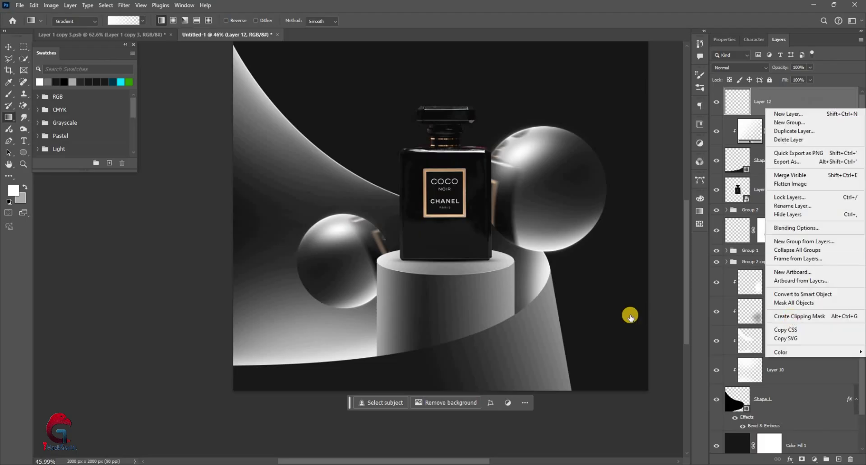
key("ctrl+alt+g")
scroll(570, 334, "up", 2)
left_click_drag(534, 350, 511, 356)
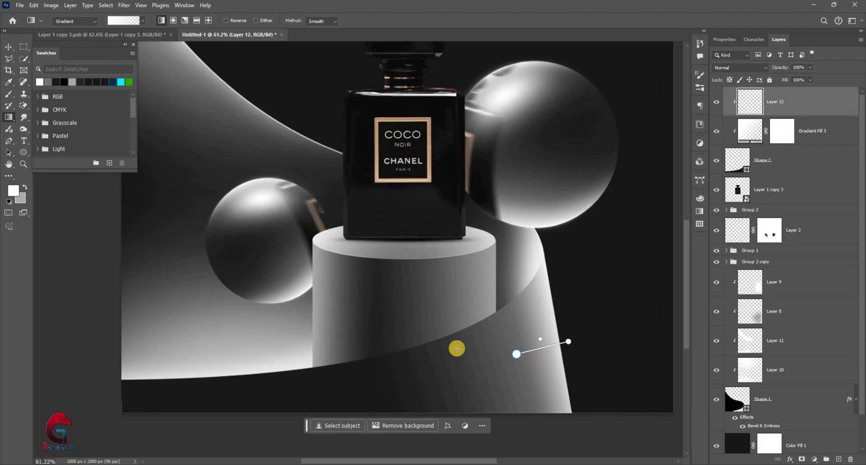
key("v")
scroll(429, 248, "down", 1)
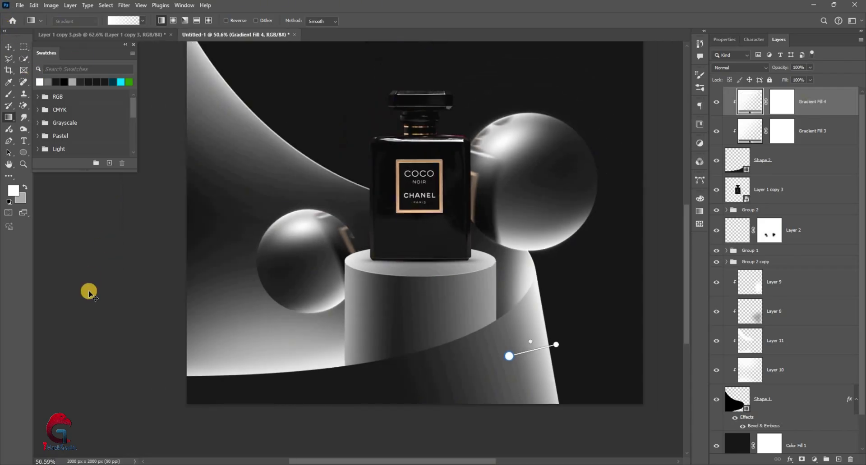
- Check Gradient Fill 3, then reselect the Shape 2 curve layer
left_click(767, 131)
left_click(751, 160)
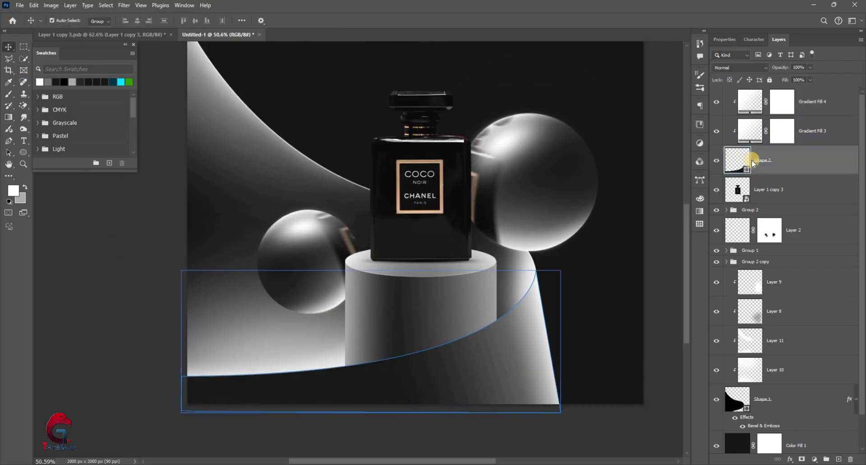
right_click(737, 160)
left_click(614, 82)
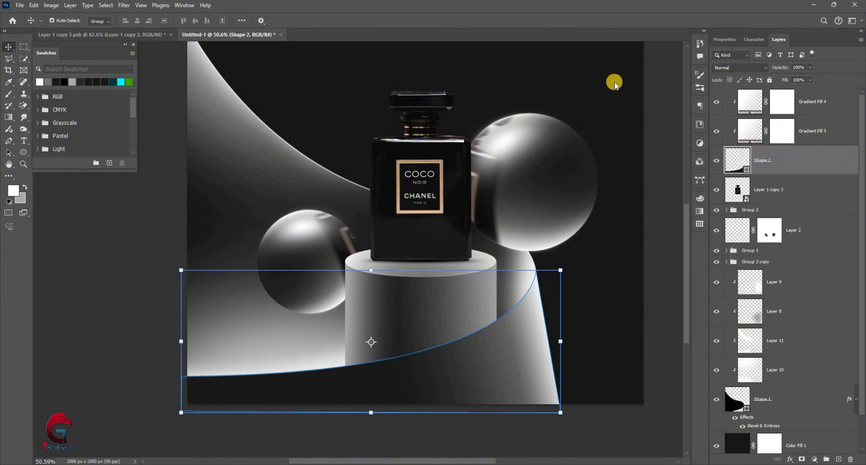
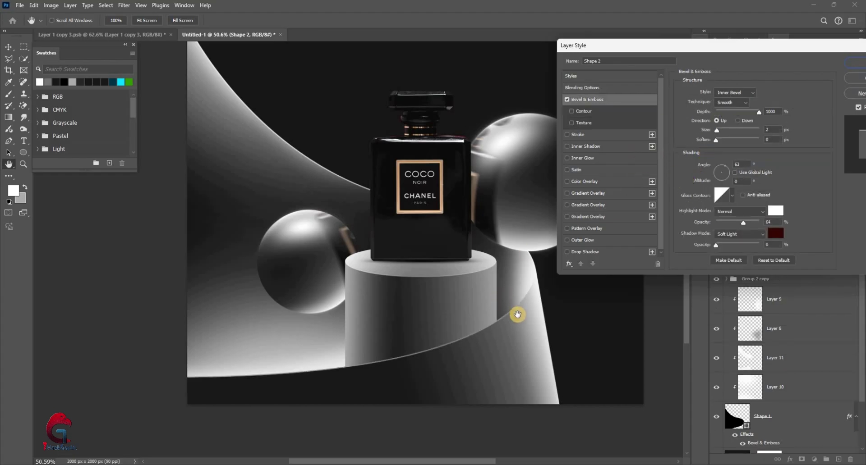
- Give Shape 2's Bevel & Emboss a 125° lighting angle and 11° altitude, then confirm
scroll(518, 314, "up", 3)
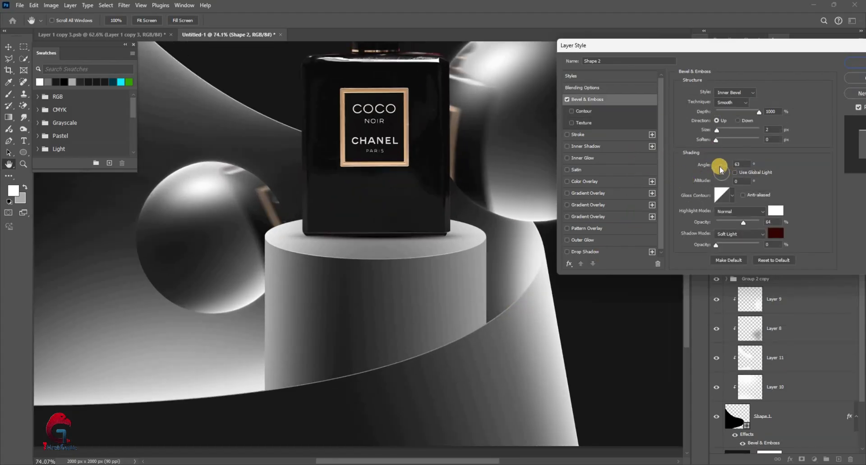
left_click(720, 170)
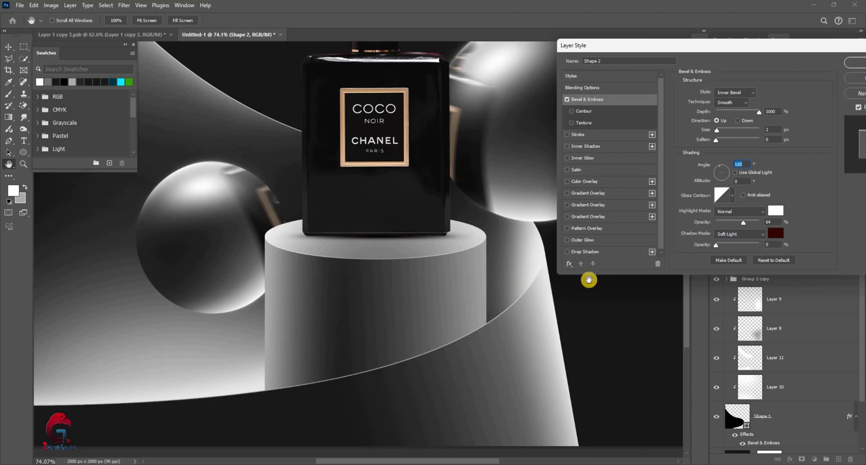
left_click(717, 166)
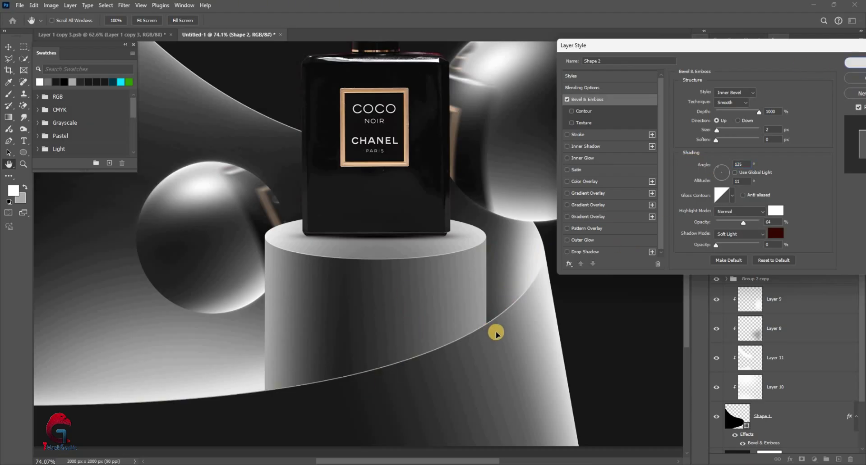
key("Return")
scroll(190, 311, "down", 3)
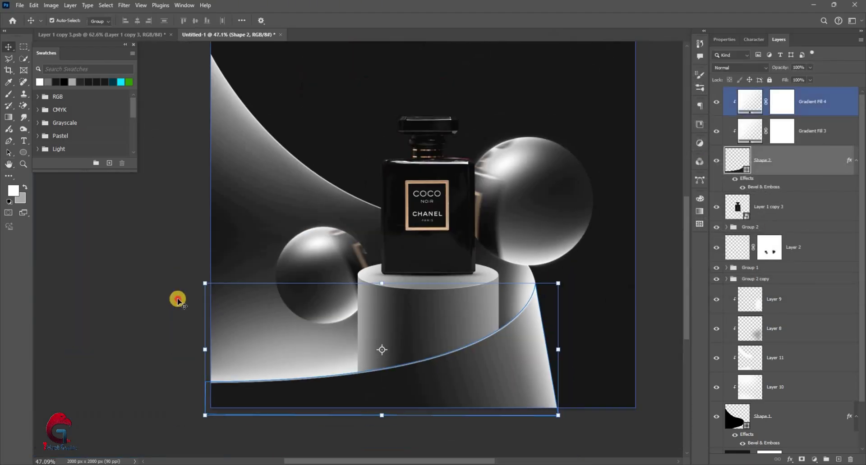
- Select the perfume bottle layer and add an empty Layer 12 above it
left_click(579, 277)
left_click(508, 376)
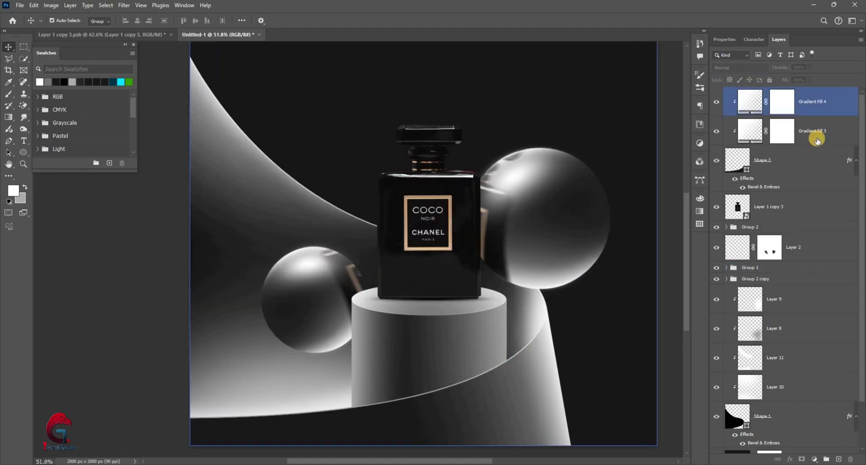
left_click(779, 205)
left_click(839, 460)
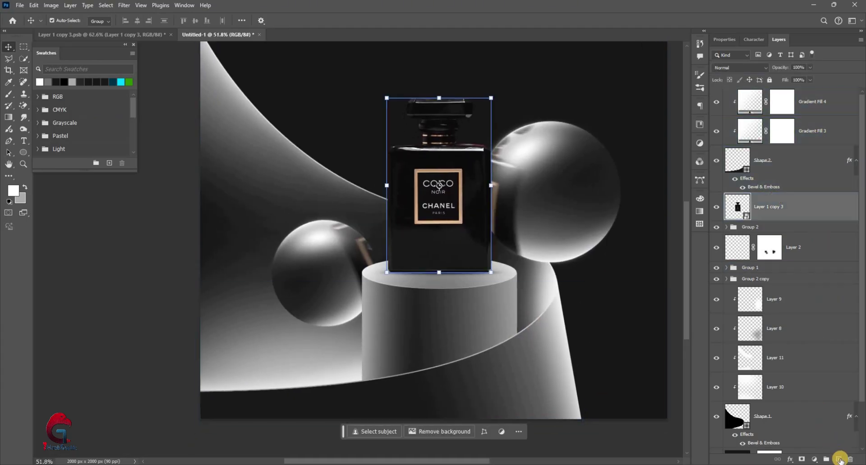
left_click(739, 171)
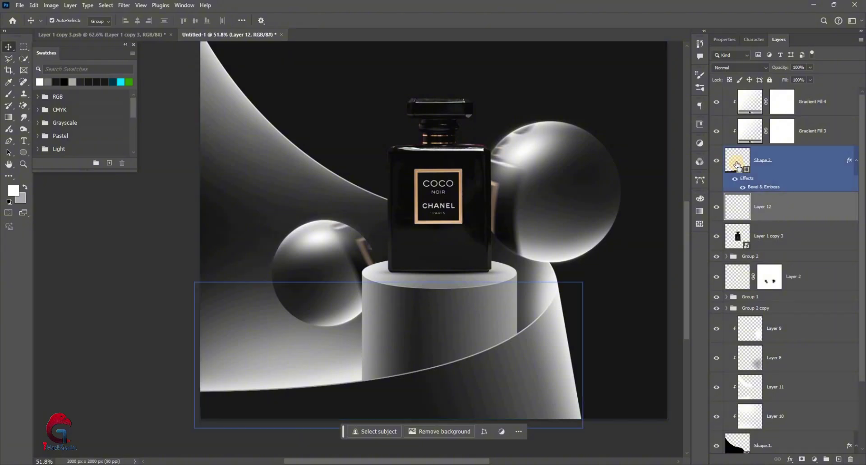
- Fill the Shape 2 curve outline with black on Layer 12, then deselect
left_click(737, 165, "ctrl")
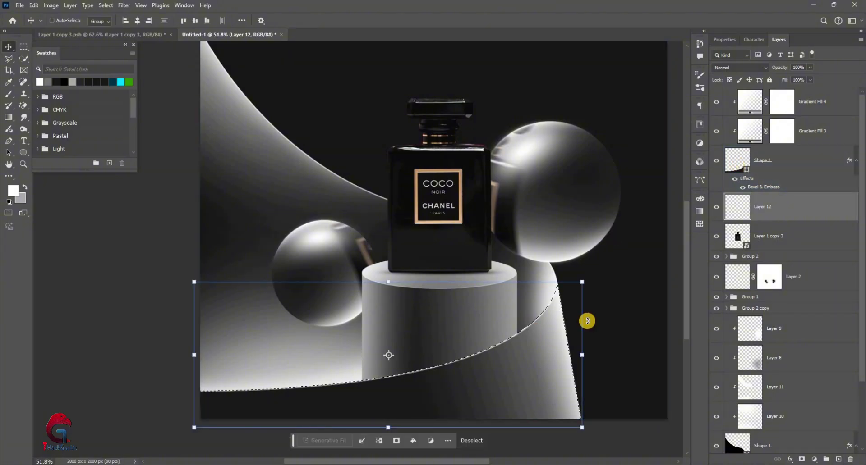
left_click(738, 171)
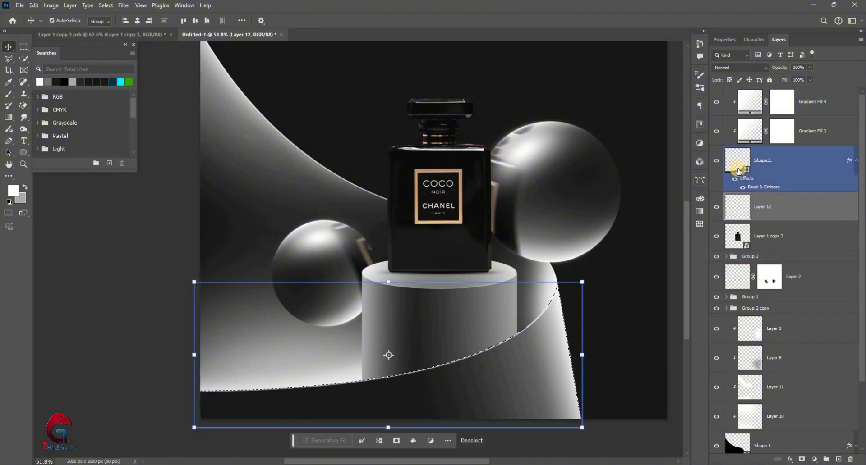
left_click(739, 165, "ctrl")
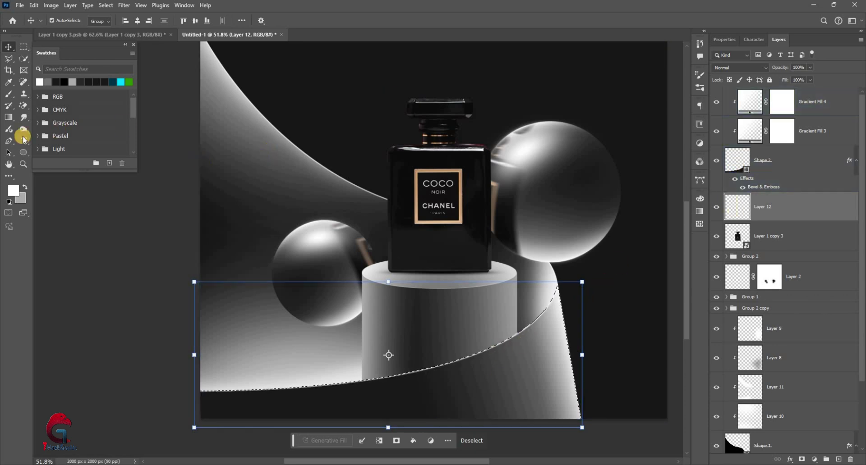
key("d")
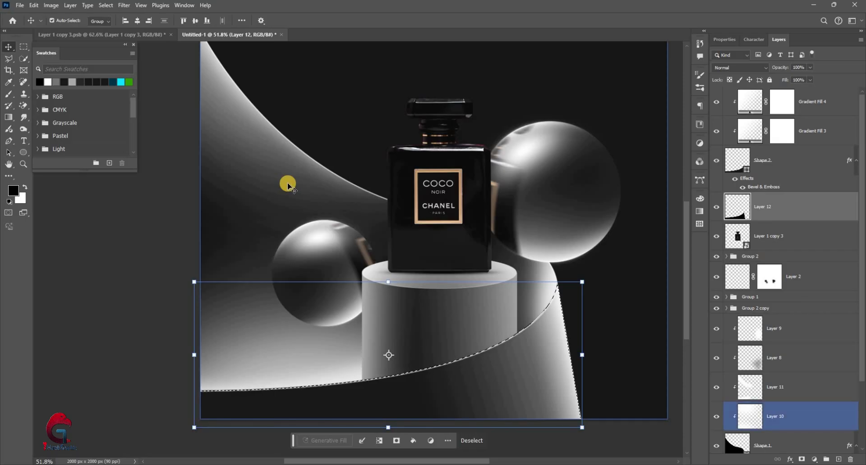
key("ctrl+d")
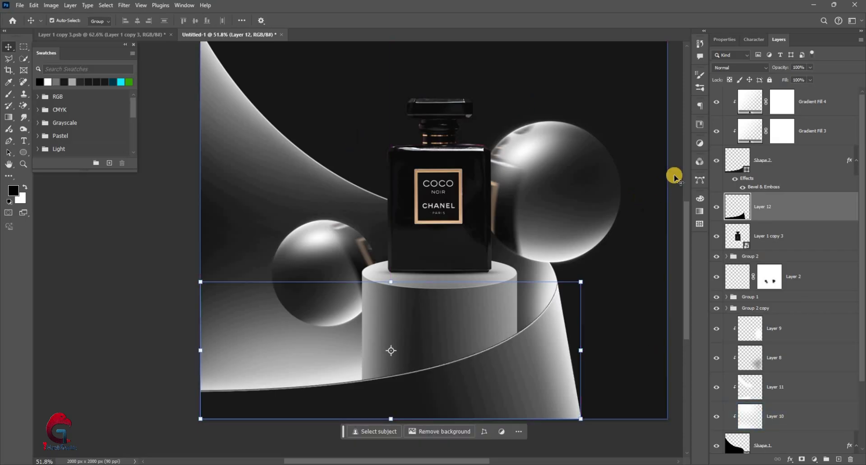
- Convert Layer 12 to a smart object and rotate it about 1.6°
right_click(783, 329)
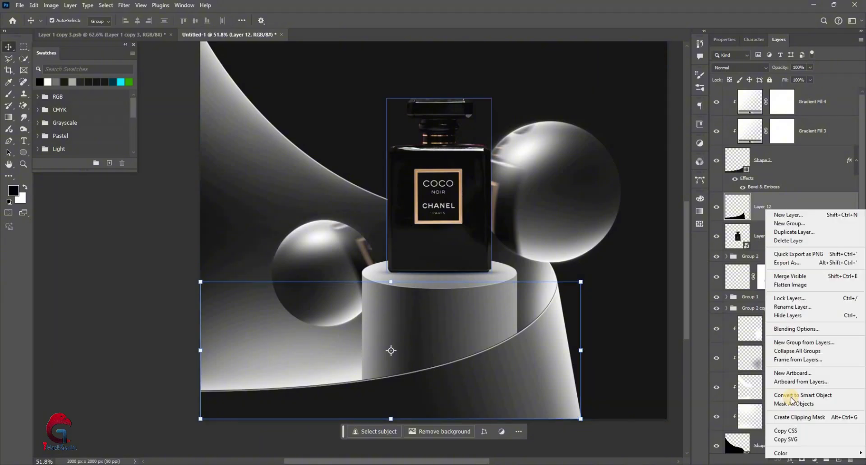
left_click(305, 163)
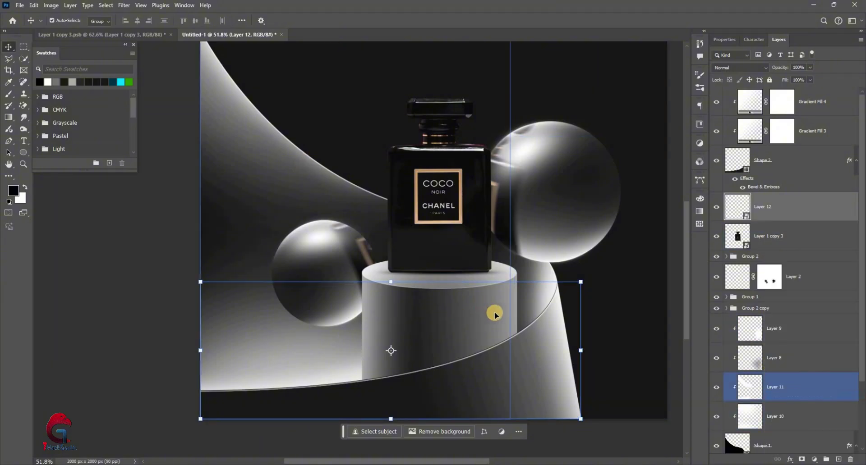
left_click_drag(190, 279, 184, 259)
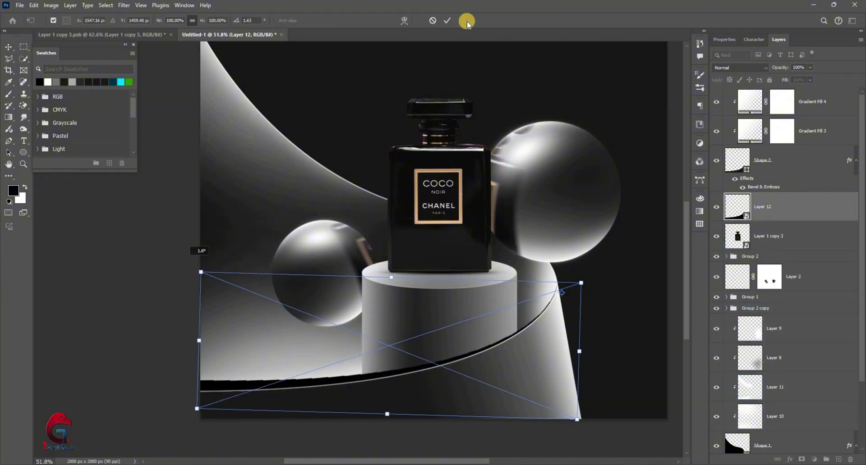
key("Escape")
- Apply a Gaussian Blur smart filter to Layer 12 to soften the shadow
left_click(124, 5)
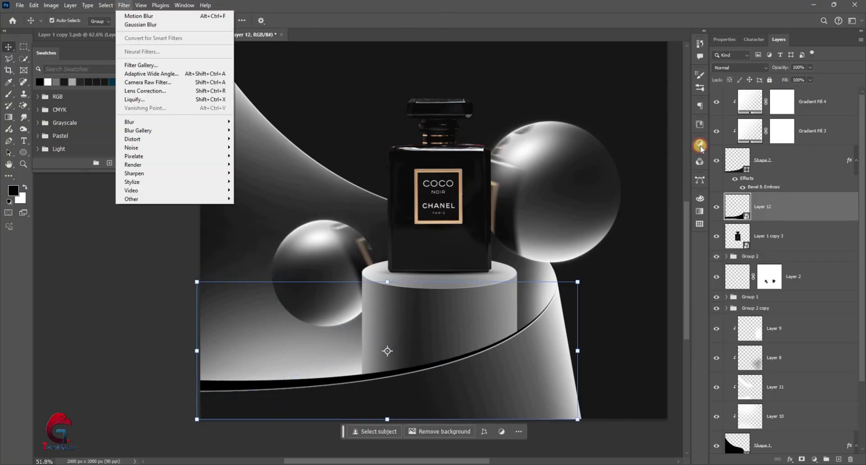
key("Return")
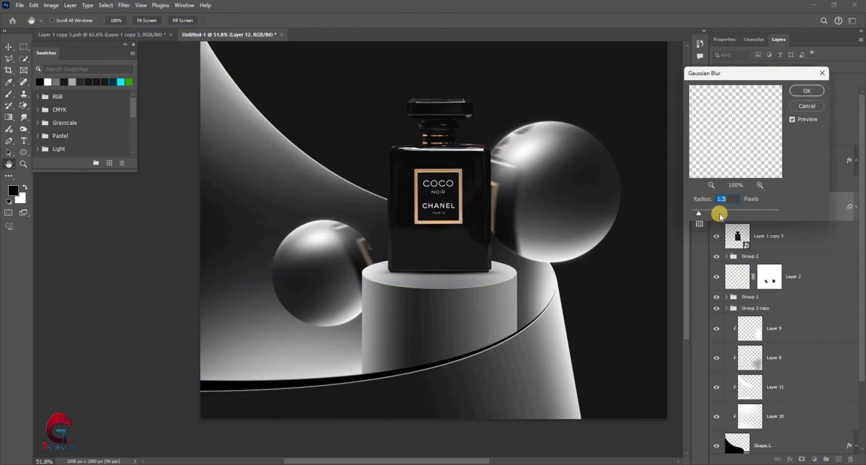
key("Return")
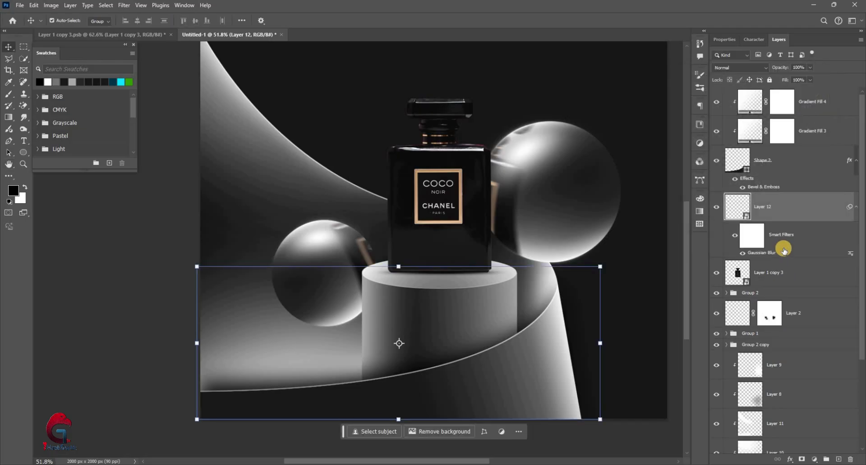
left_click(448, 307)
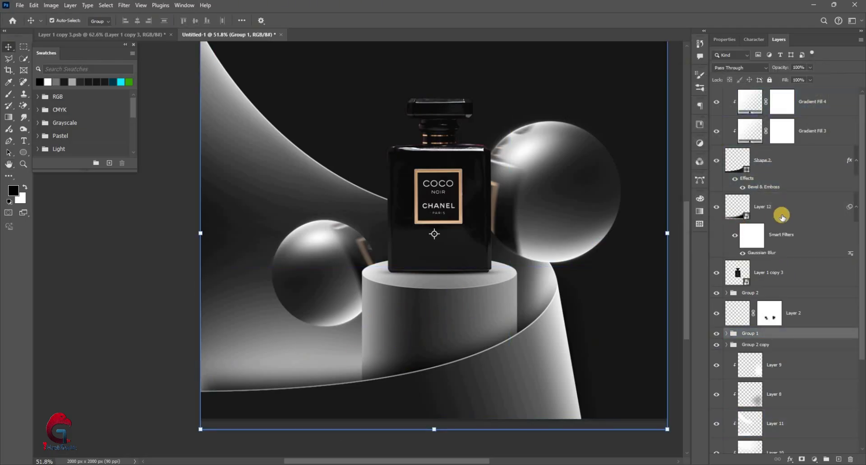
left_click(736, 212)
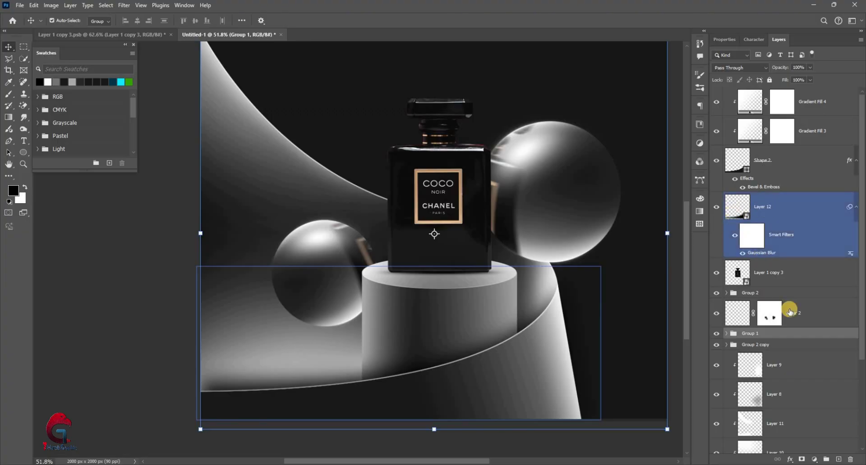
left_click(781, 221)
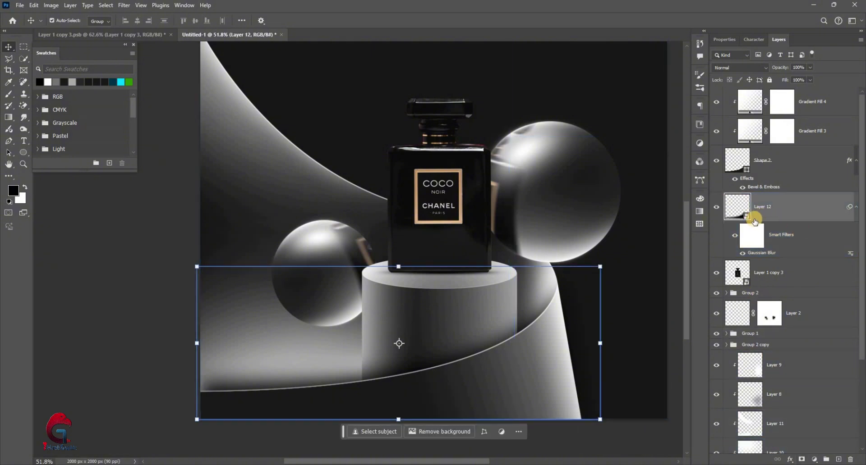
mouse_move(752, 219)
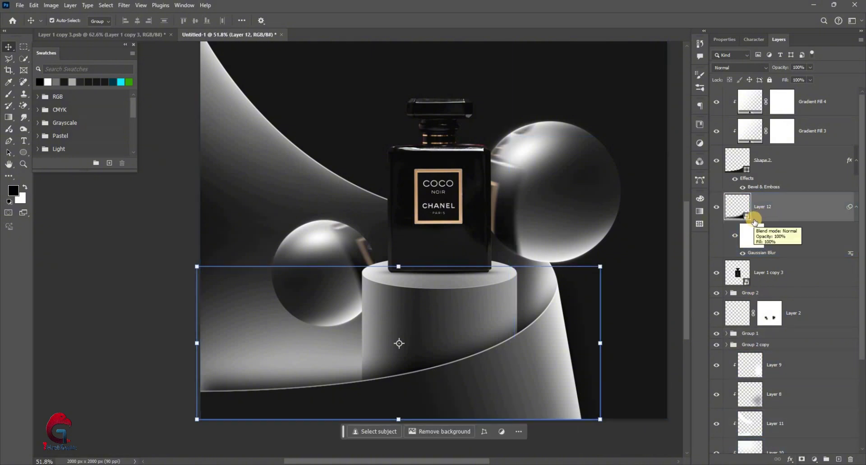
- Add a layer mask to Layer 12 and set a 151 px brush at 100% opacity
left_click(801, 460)
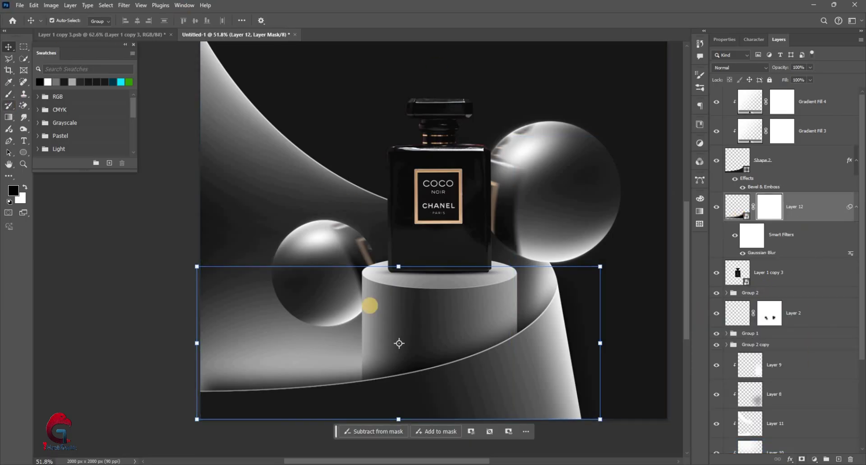
key("b")
scroll(384, 242, "up", 2)
scroll(374, 235, "up", 3)
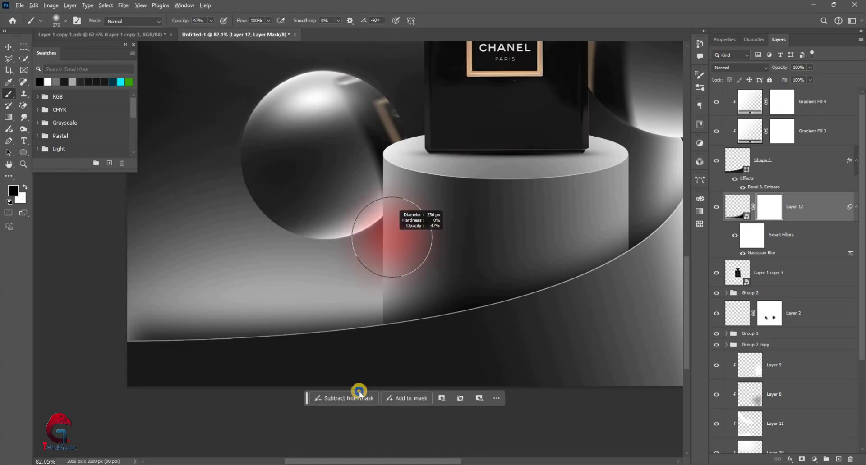
left_click_drag(359, 392, 181, 22)
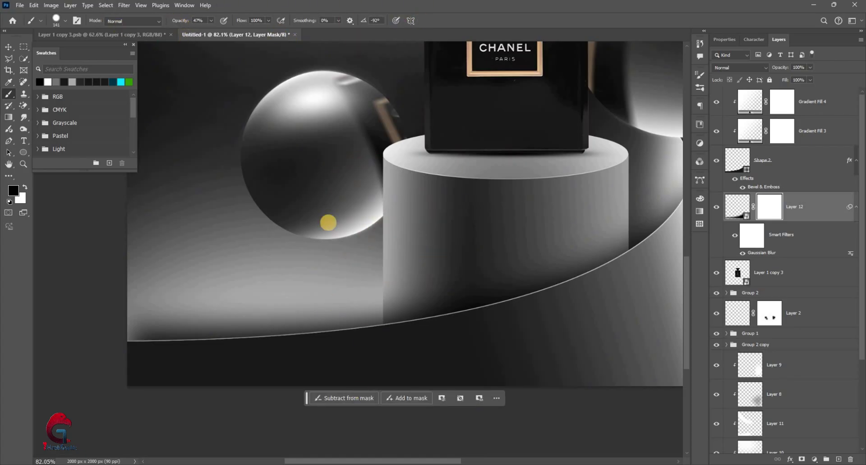
key("0")
- Paint black on the mask to hide the shadow beside the podium base
scroll(360, 303, "up", 2)
left_click_drag(354, 294, 359, 341)
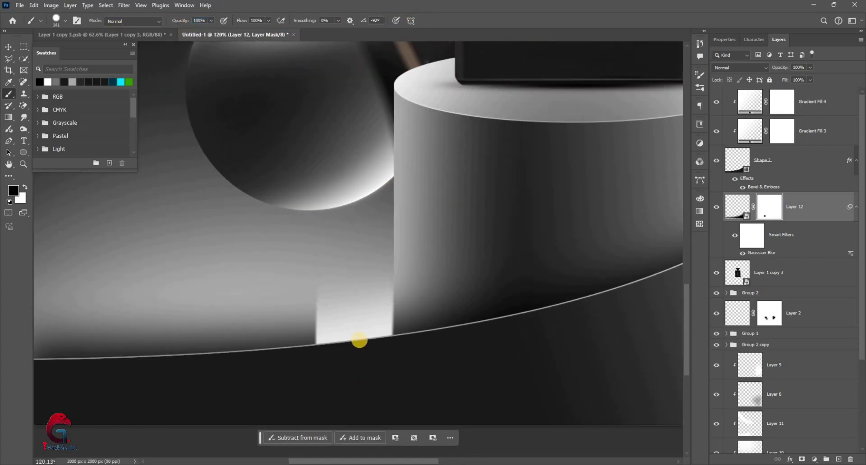
scroll(354, 248, "down", 2)
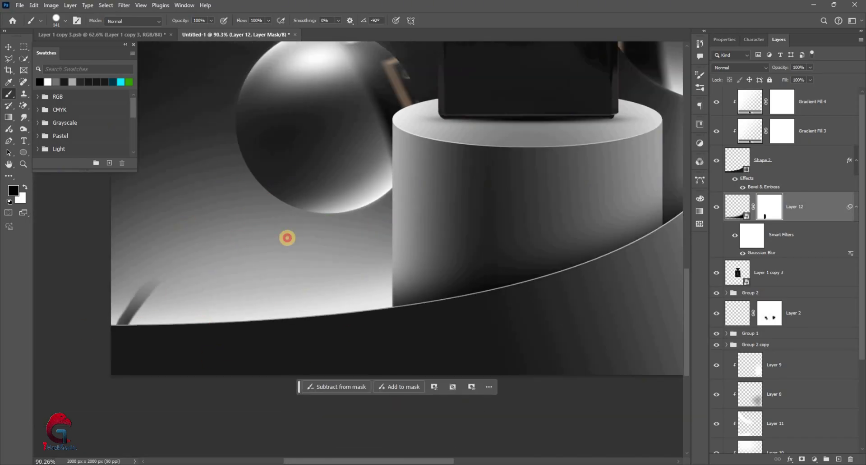
scroll(341, 303, "down", 2)
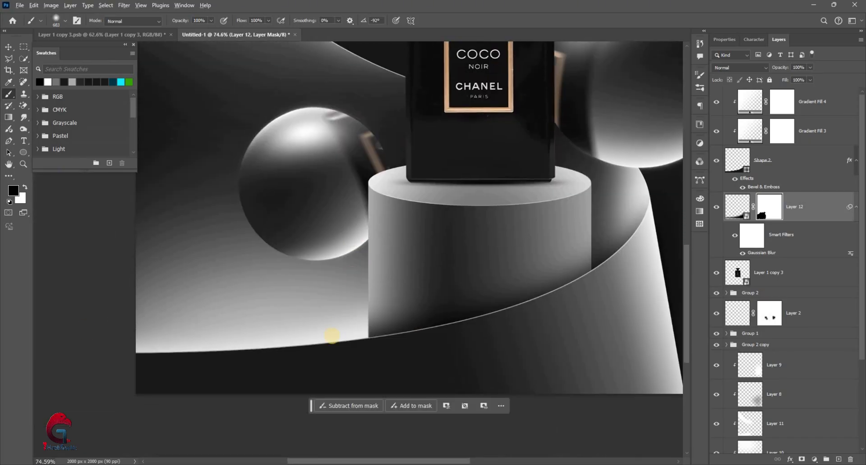
scroll(419, 321, "down", 2)
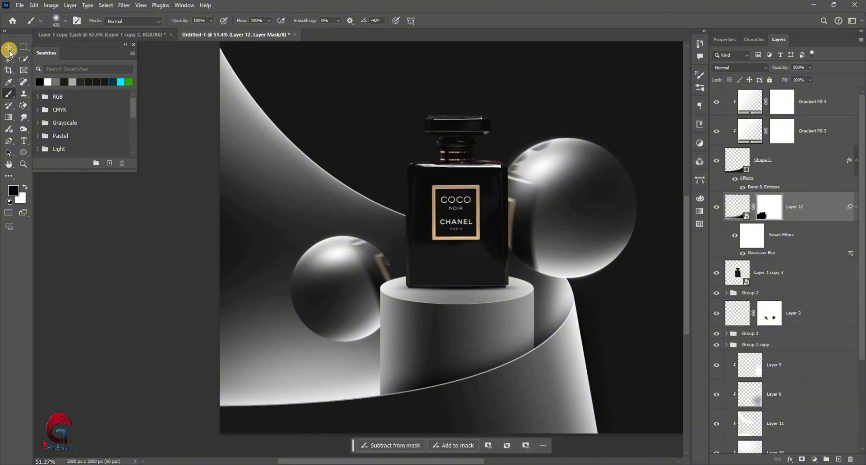
key("v")
scroll(451, 239, "down", 1)
scroll(785, 271, "down", 3)
- Group Layer 9 and the background shape layers into Group 3
left_click(774, 246)
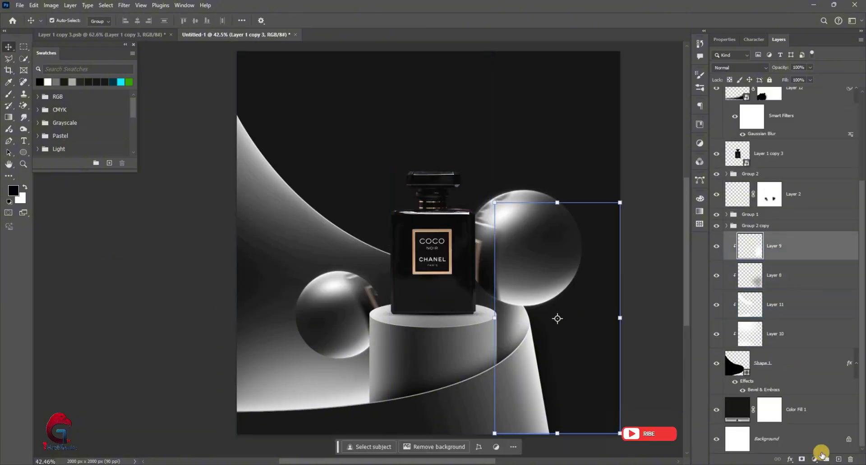
left_click(736, 321, "shift")
key("ctrl+g")
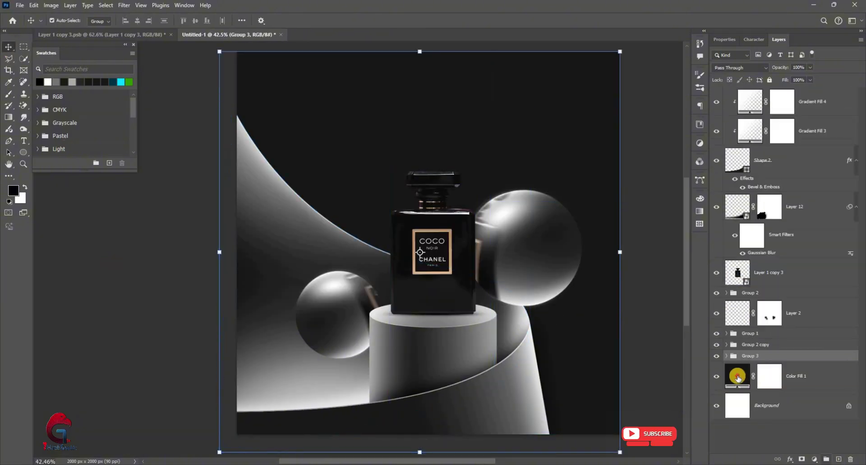
- On a new layer above Color Fill 1, paint a soft white glow across the top with a ~2157 px brush
left_click(726, 371)
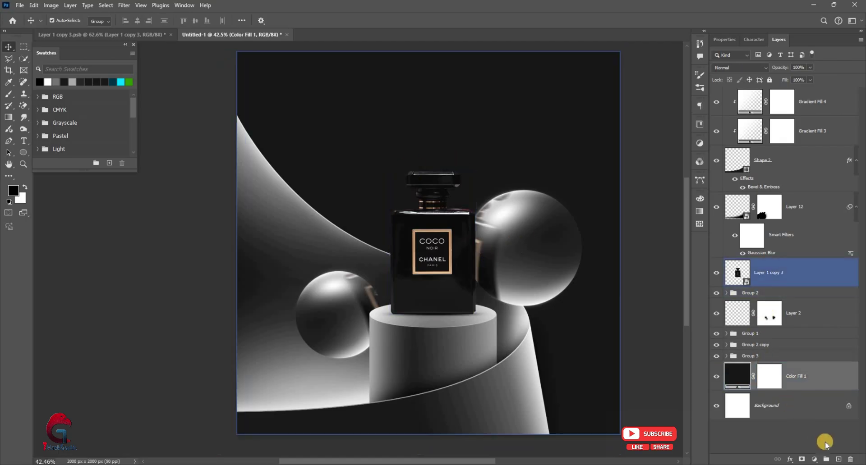
key("ctrl+shift+alt+n")
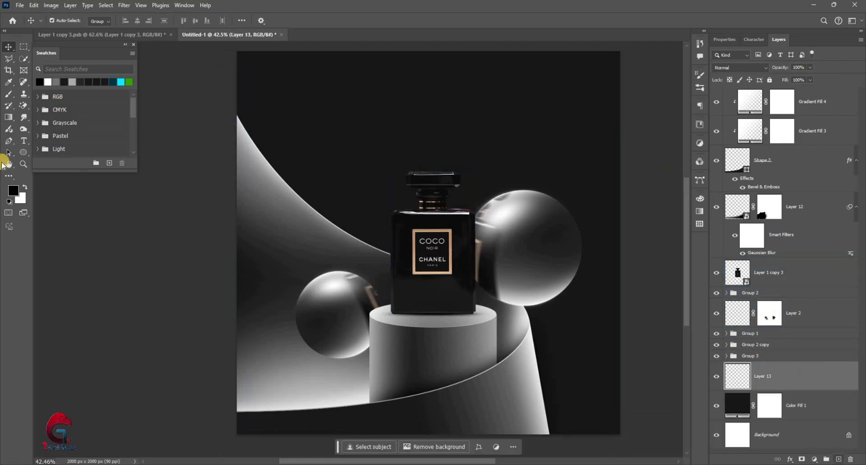
left_click(9, 96)
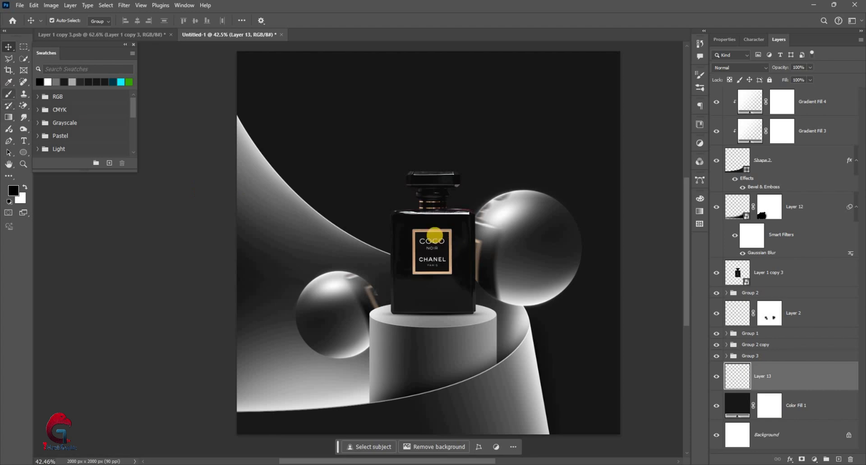
left_click(434, 234)
left_click_drag(587, 220, 460, 174)
scroll(460, 174, "down", 1)
key("x")
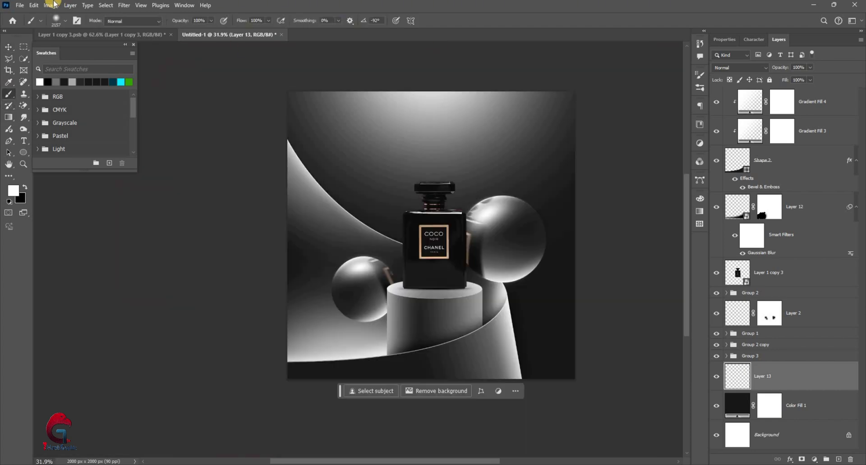
- Duplicate Layer 13, move the copy downward and enlarge it to about 148%
left_click(9, 46)
scroll(505, 199, "up", 1)
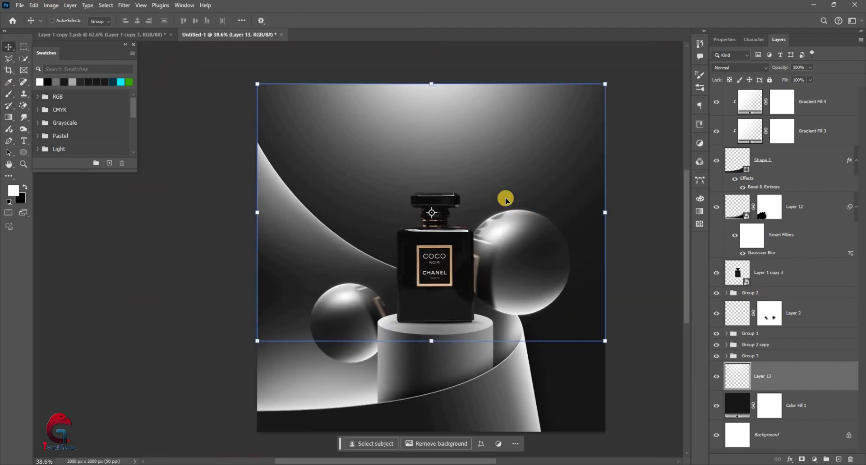
left_click_drag(412, 166, 433, 431, "alt")
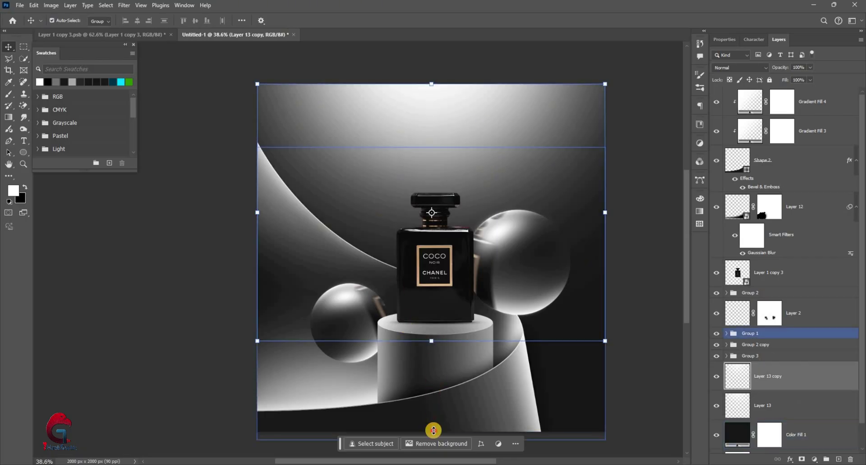
key("ctrl+t")
left_click_drag(434, 395, 492, 270)
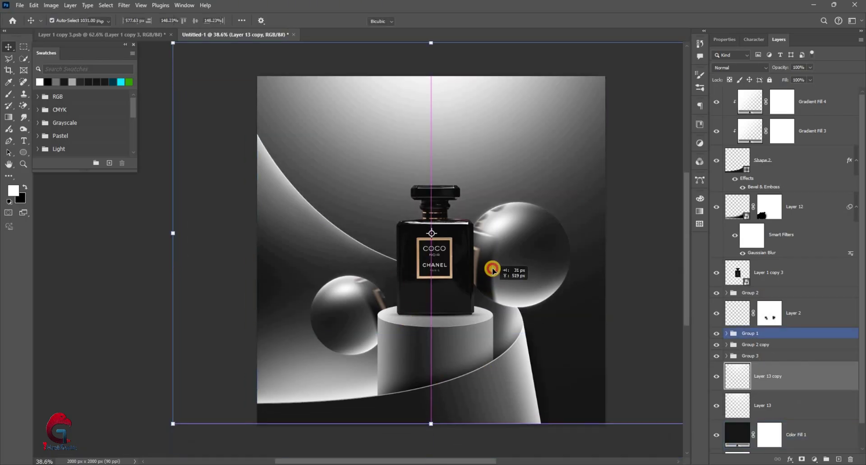
key("Return")
- Set Layer 13 copy's blend mode to Overlay and add an empty Layer 14
left_click(731, 67)
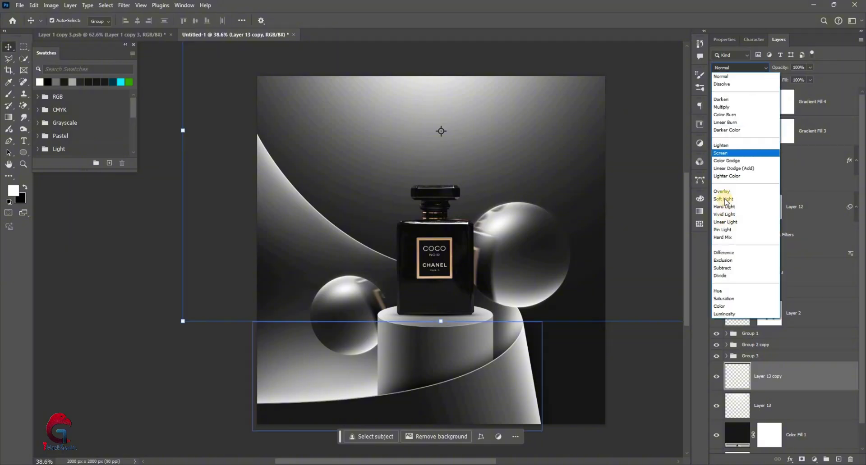
left_click(618, 168)
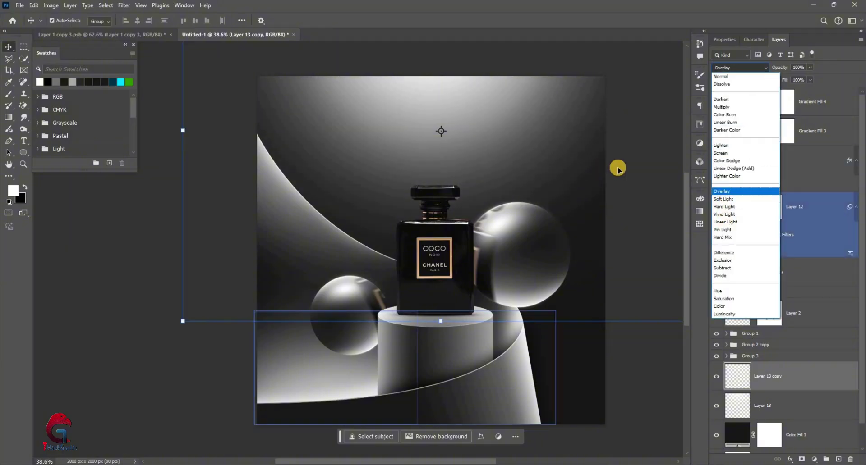
key("ctrl+shift+alt+n")
key("ctrl+0")
left_click(11, 115)
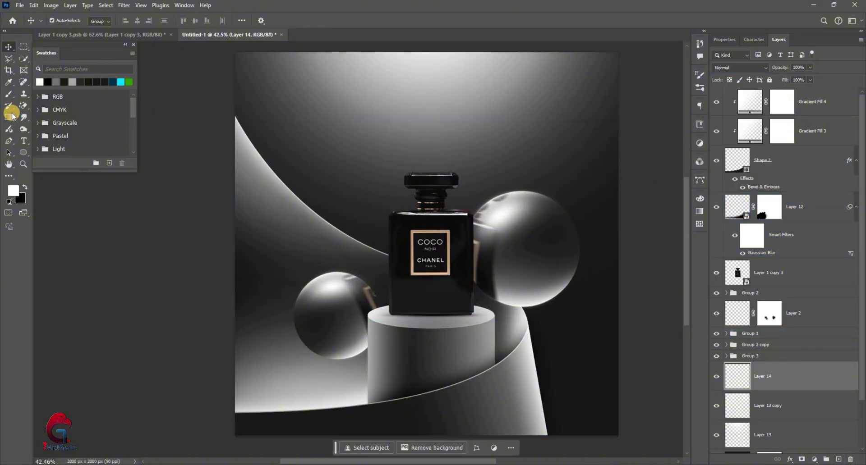
- Paint a soft white glow at the top centre of Layer 14 with a ~2142 px brush
key("b")
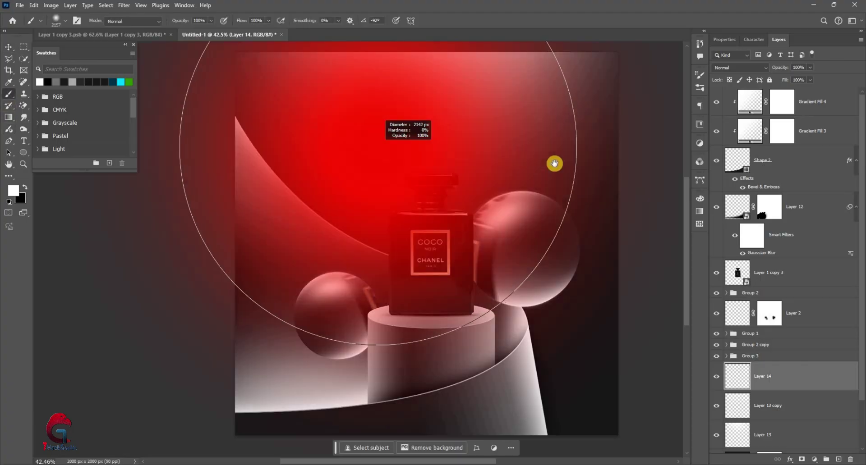
left_click_drag(441, 104, 432, 175)
left_click(436, 119)
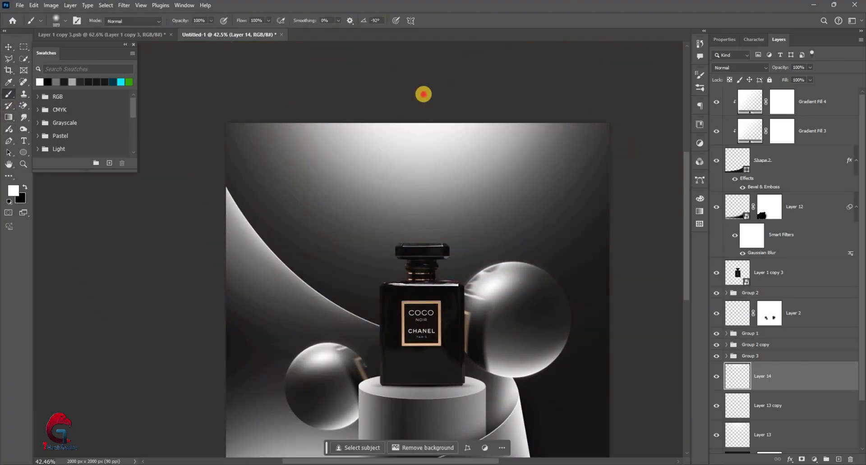
mouse_move(423, 94)
left_mouse_down()
mouse_move(411, 179)
mouse_move(417, 164)
left_mouse_up()
- Set Layer 14's blend mode to Screen and add an empty Layer 15 above it
key("v")
left_click(729, 157)
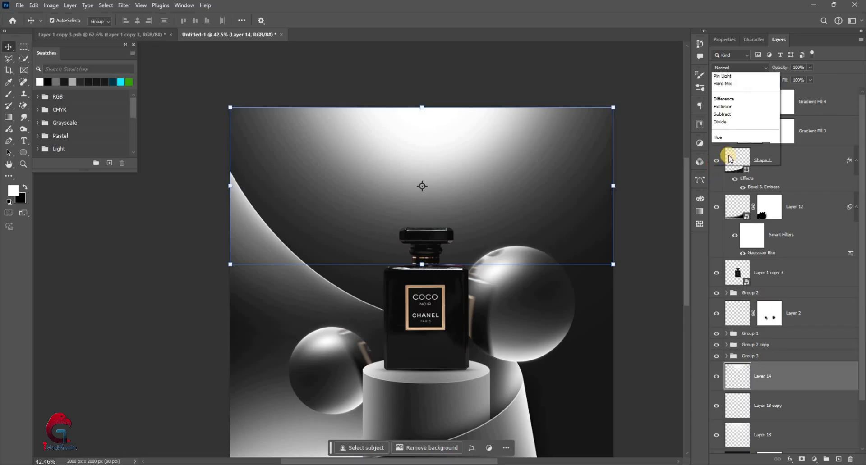
left_click(528, 224)
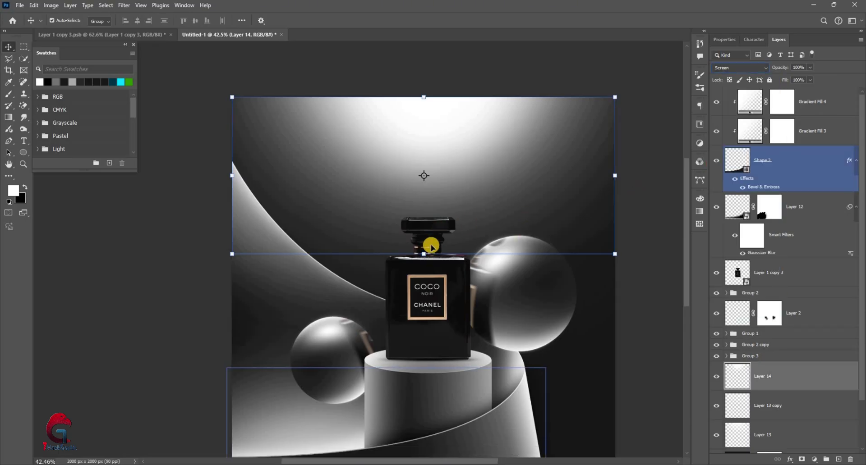
scroll(523, 234, "down", 3)
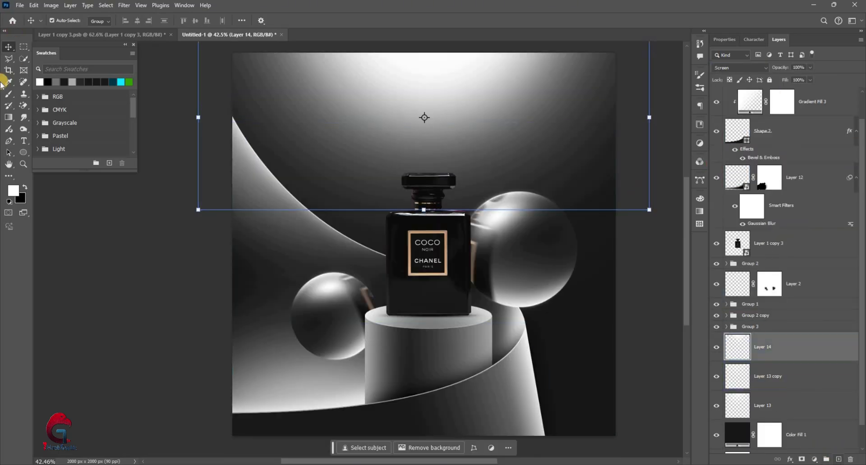
key("ctrl+shift+alt+n")
- Select layers from the canvas, switching among Group 2, Group 2 copy and Layer 14, ending on Group 2
left_click(8, 94)
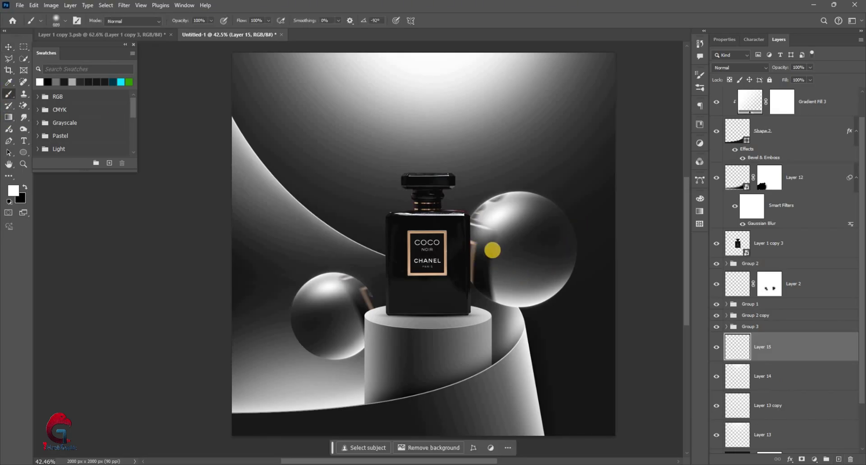
key("v")
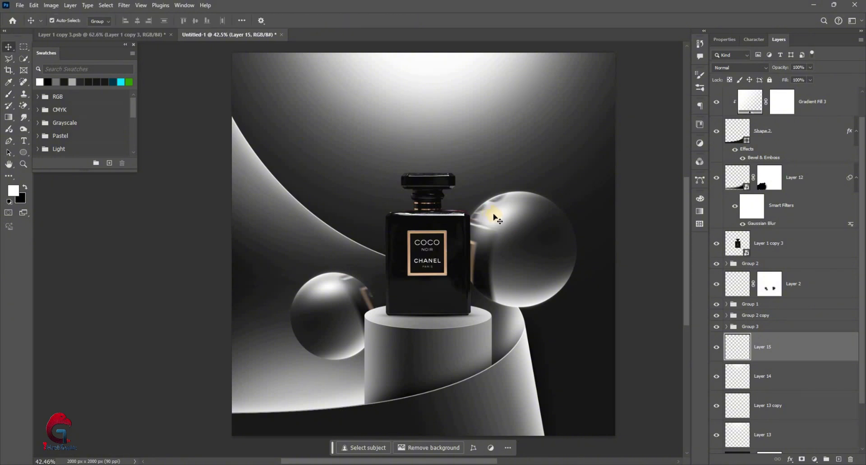
left_click(495, 211)
scroll(498, 212, "up", 2)
left_click(489, 268)
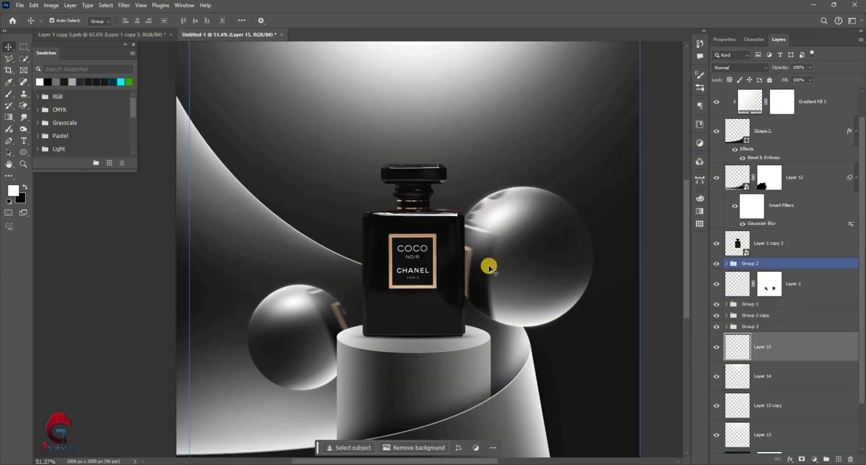
scroll(378, 106, "down", 1)
left_click(452, 87)
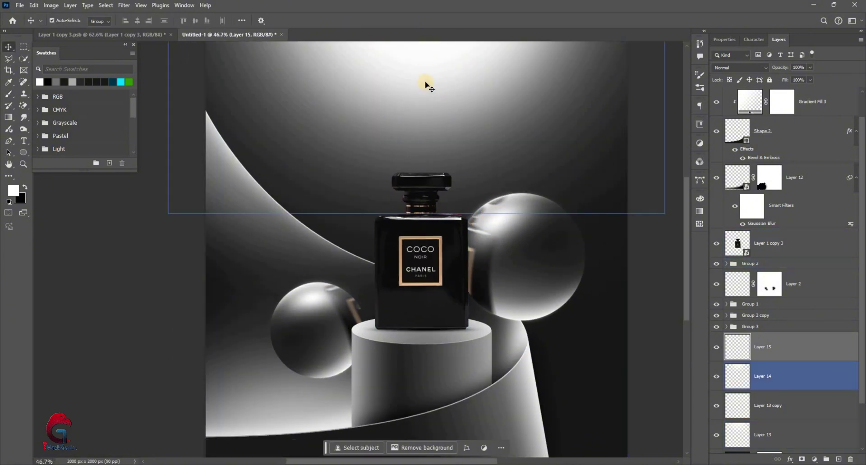
left_click(324, 276)
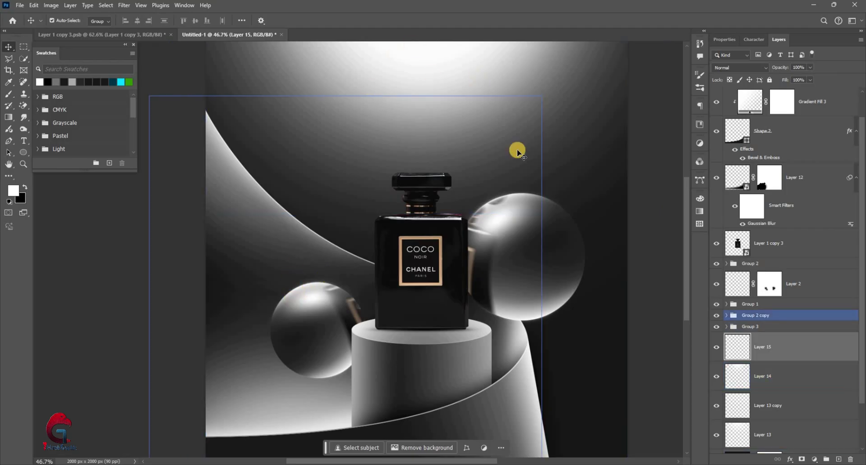
left_click(462, 130)
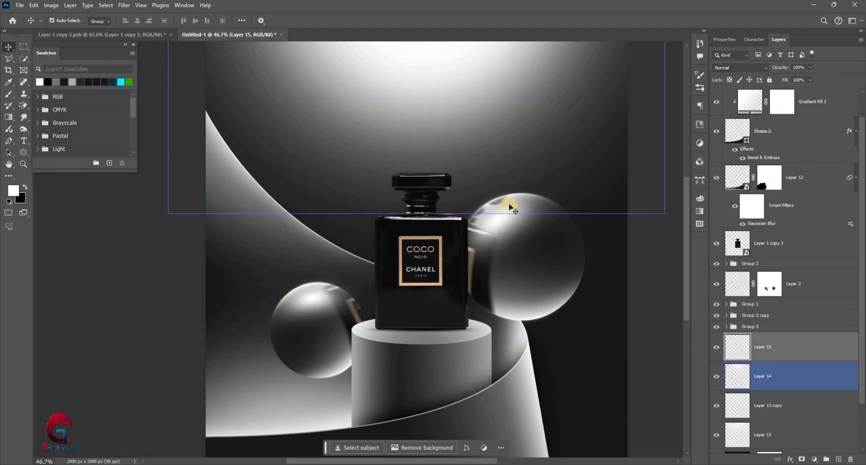
left_click(495, 218)
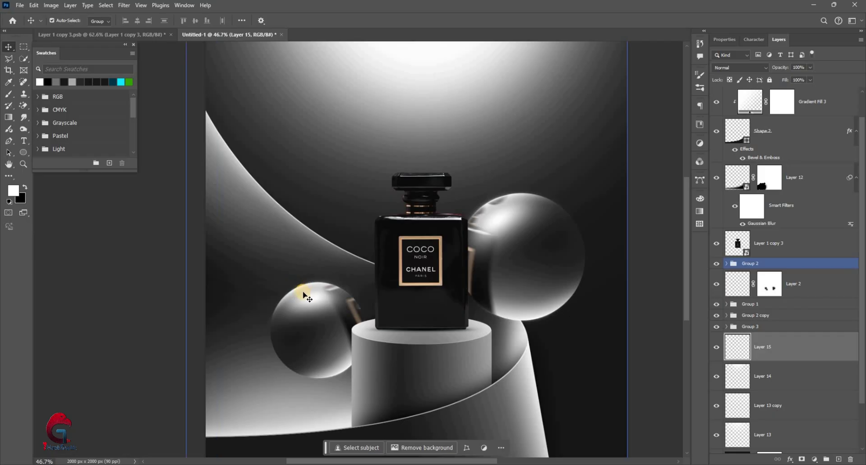
left_click(514, 259)
scroll(498, 373, "down", 1)
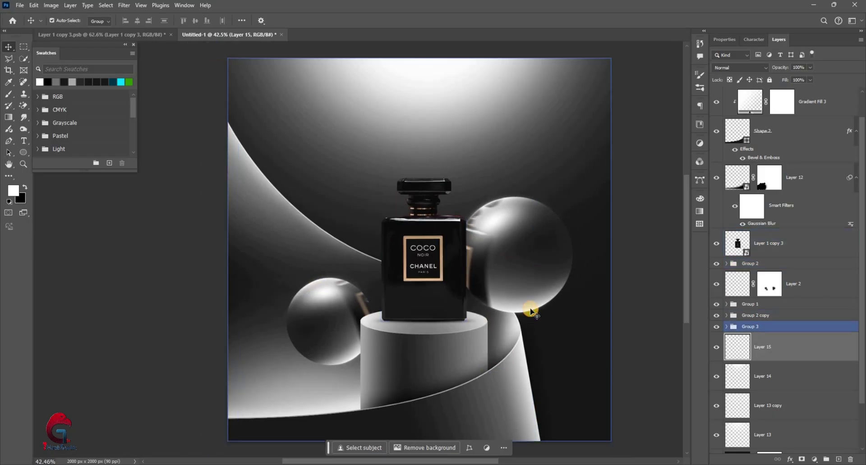
scroll(526, 302, "down", 1)
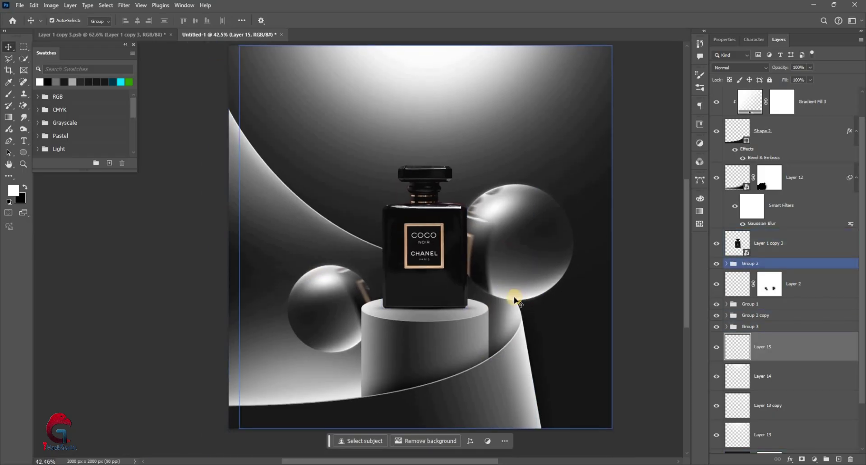
left_click(556, 393)
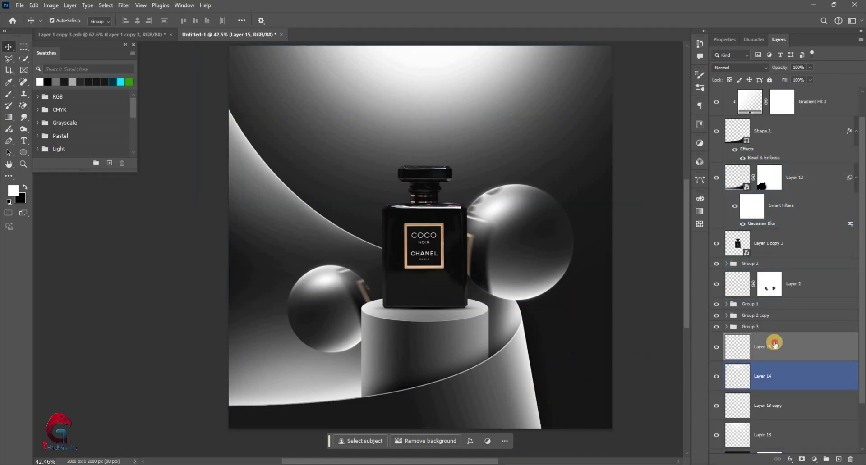
- Paint a soft white glow at the lower right with a ~1681 px brush
left_click(9, 95)
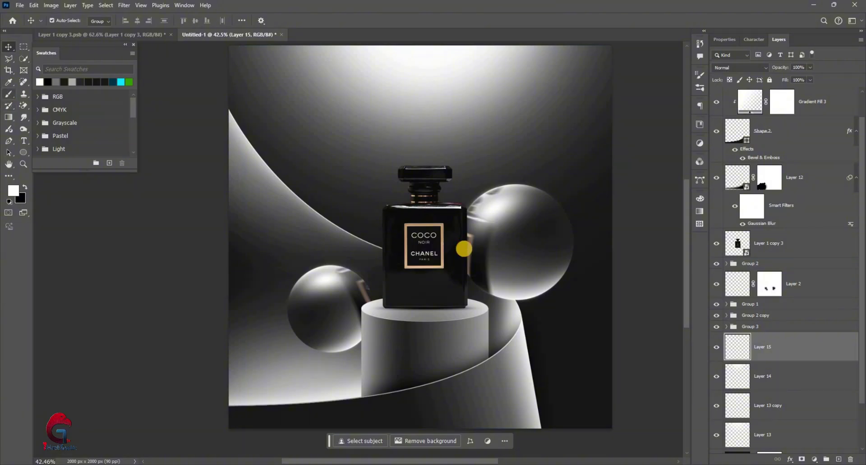
scroll(544, 331, "down", 2)
left_click_drag(543, 331, 547, 404)
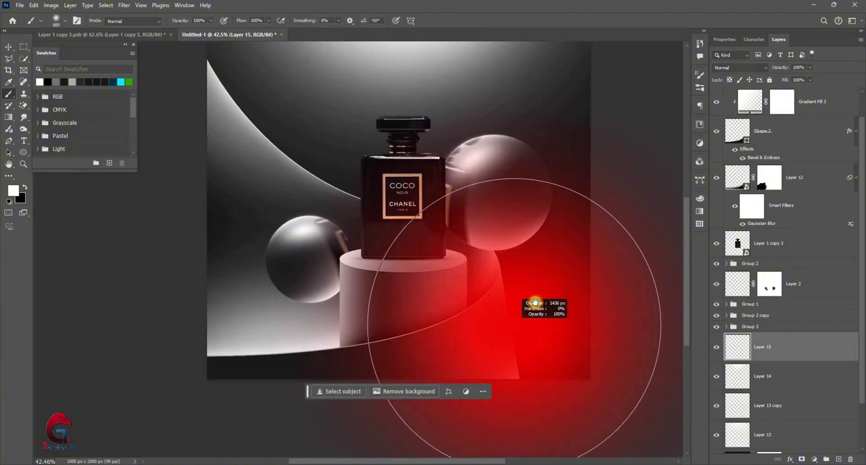
scroll(547, 404, "down", 2)
left_click(471, 417)
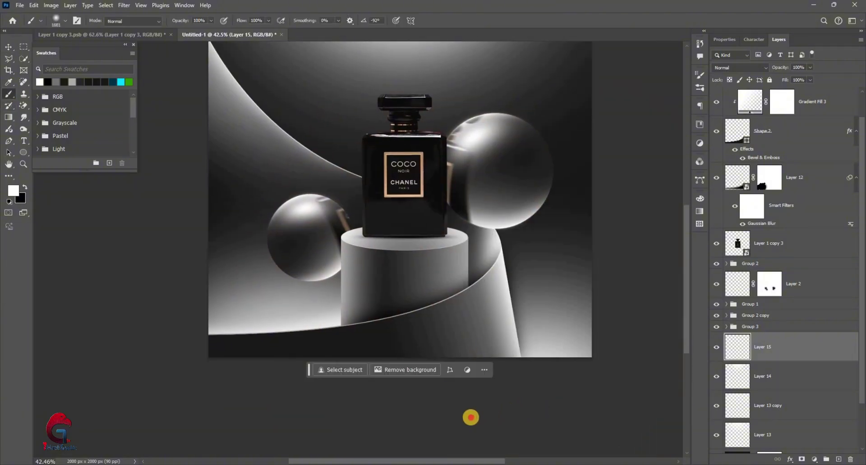
- Scale Layer 15 up to about 150% so the glow spreads across the lower scene
key("ctrl+t")
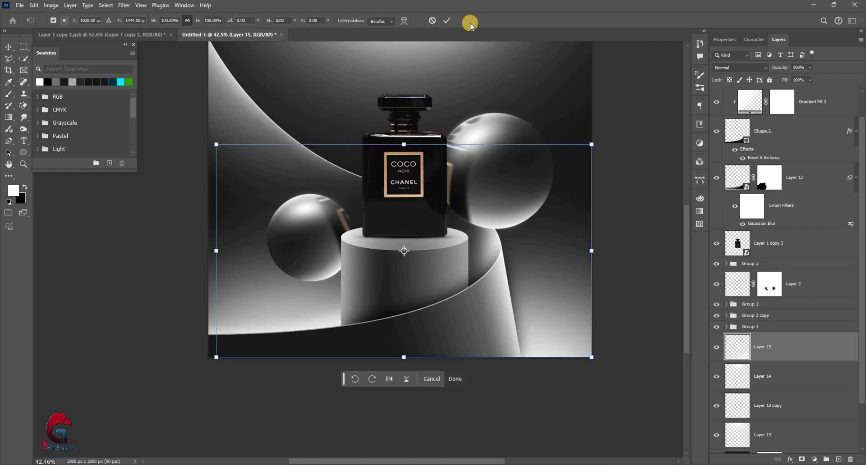
key("Return")
key("ctrl+0")
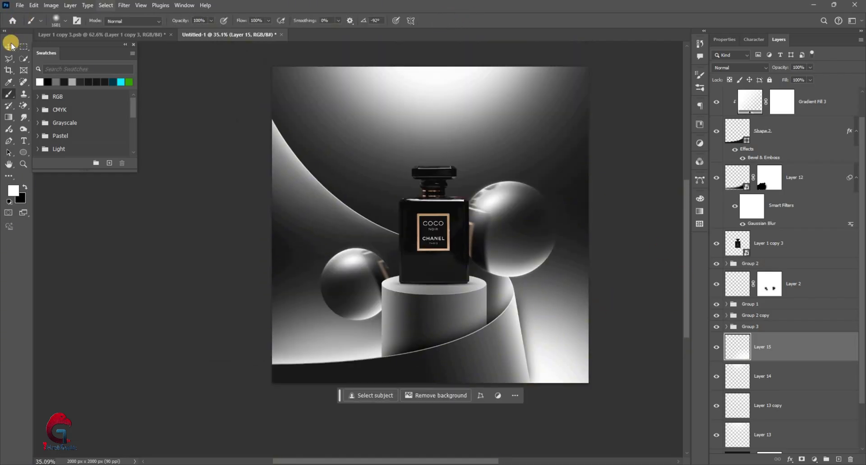
key("v")
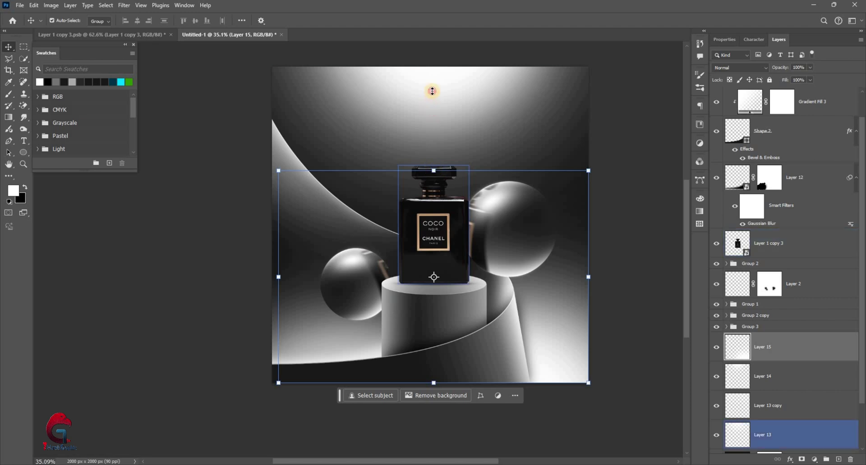
left_click_drag(588, 277, 556, 342)
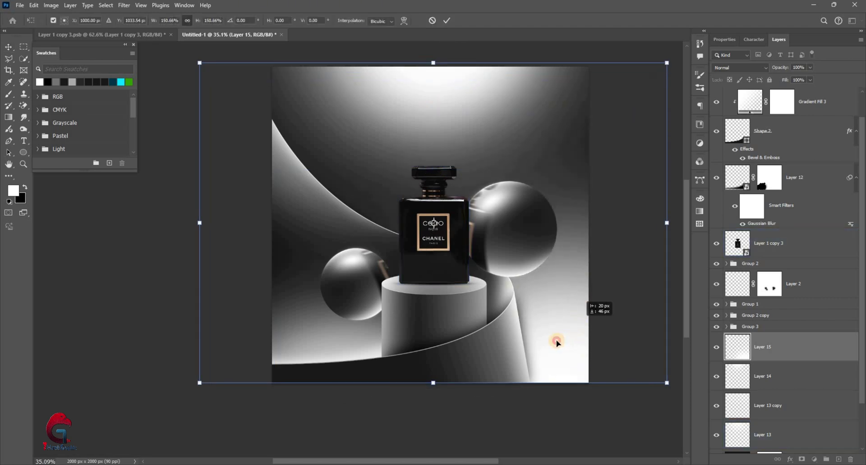
key("Return")
scroll(414, 360, "up", 2)
scroll(263, 359, "up", 2)
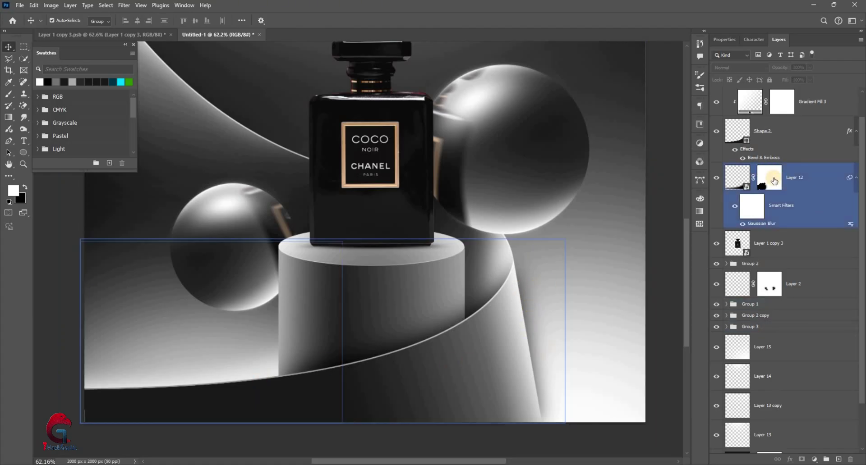
- Paint black on Layer 12's mask over the dark band right of the ribbon edge
left_click(259, 233)
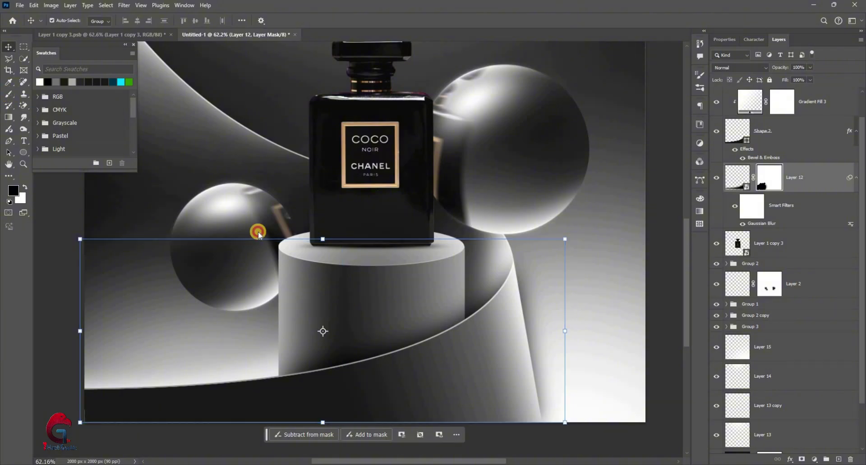
key("b")
mouse_move(512, 180)
left_mouse_down()
mouse_move(504, 325)
mouse_move(516, 254)
mouse_move(503, 211)
left_mouse_up()
scroll(501, 204, "up", 2)
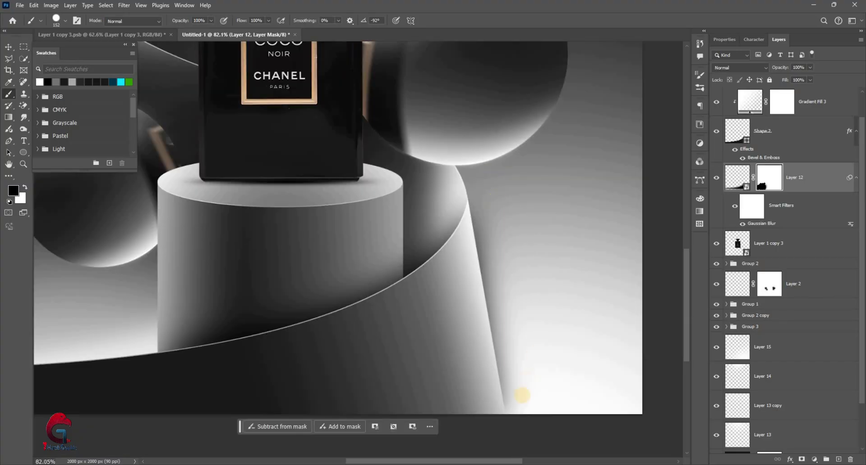
left_click_drag(522, 428, 500, 198)
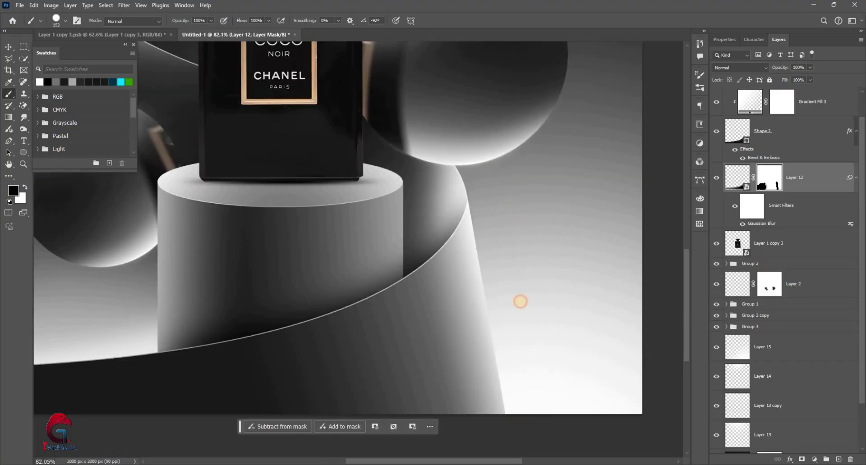
scroll(530, 315, "down", 2)
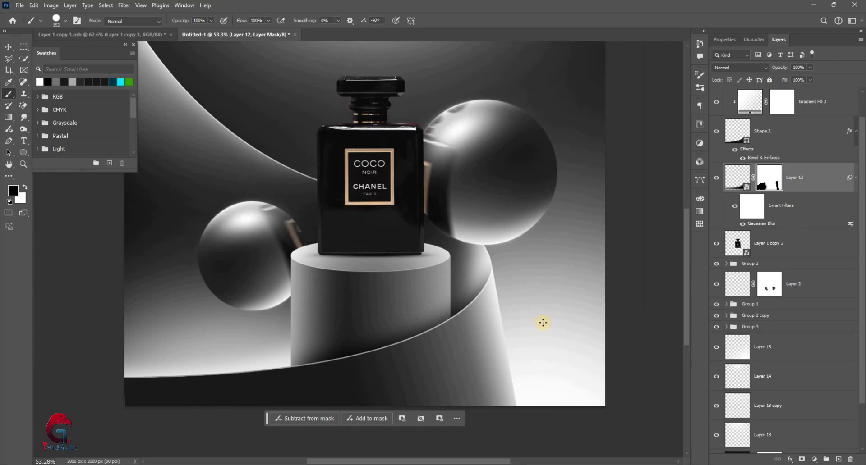
key("space")
scroll(576, 328, "down", 1)
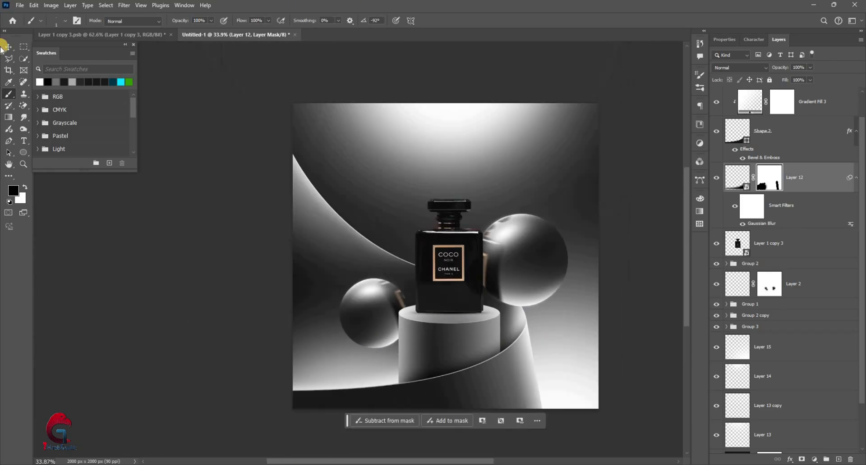
key("v")
left_click(762, 405)
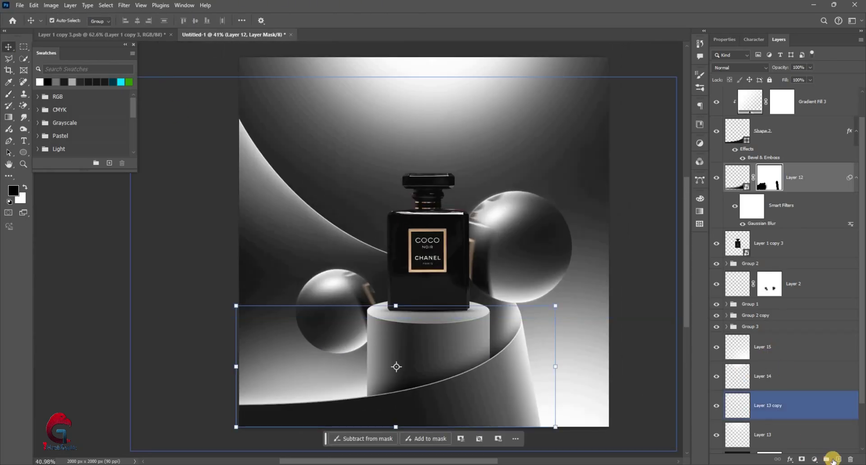
- Add an empty Layer 16 above Layer 15 and size the brush to 631 px
left_click(762, 347)
key("ctrl+shift+alt+n")
key("b")
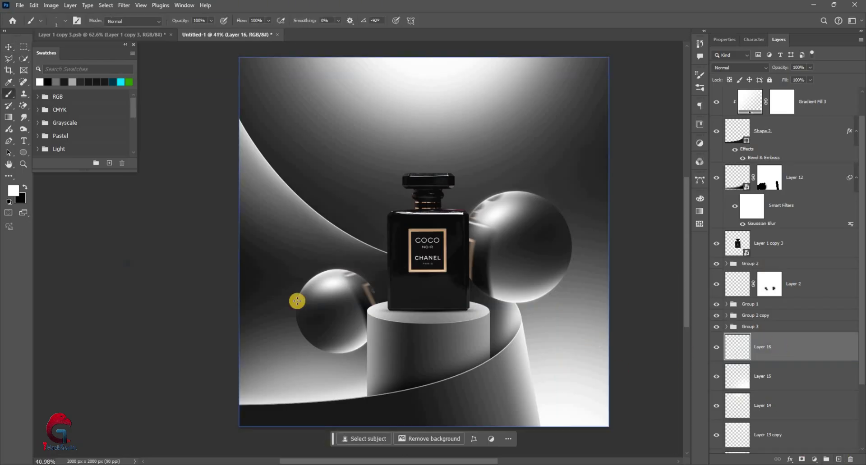
scroll(296, 300, "up", 1)
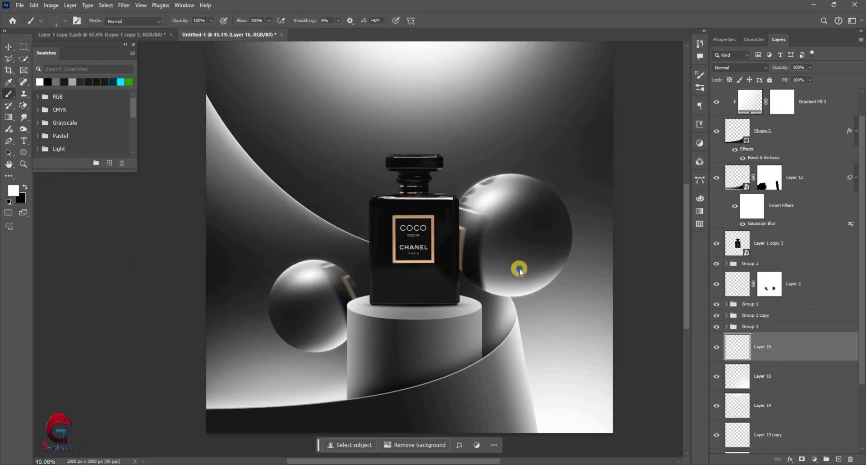
left_click_drag(429, 266, 441, 190)
left_click_drag(470, 367, 536, 360)
scroll(535, 360, "down", 3)
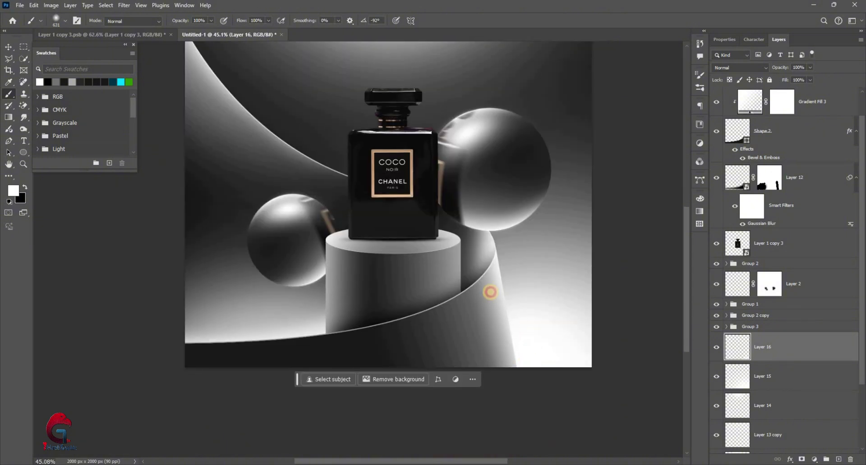
scroll(479, 333, "down", 2)
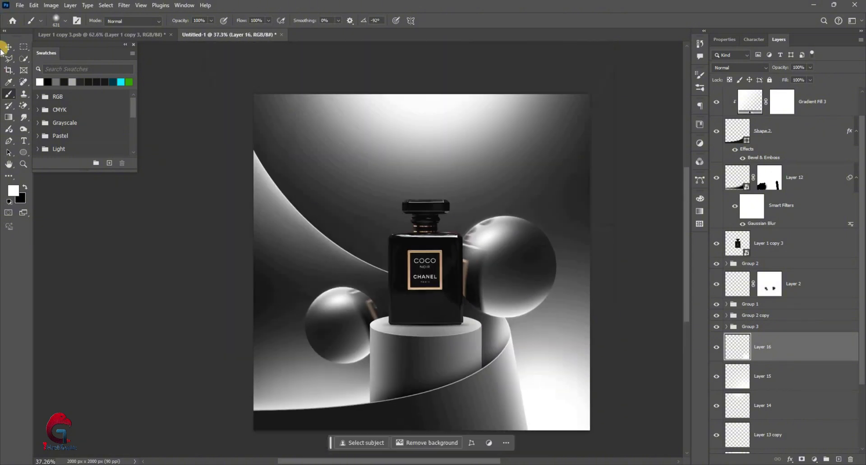
- Select the perfume bottle layer, Layer 1 copy 3, in the layer stack
key("v")
left_click(400, 281)
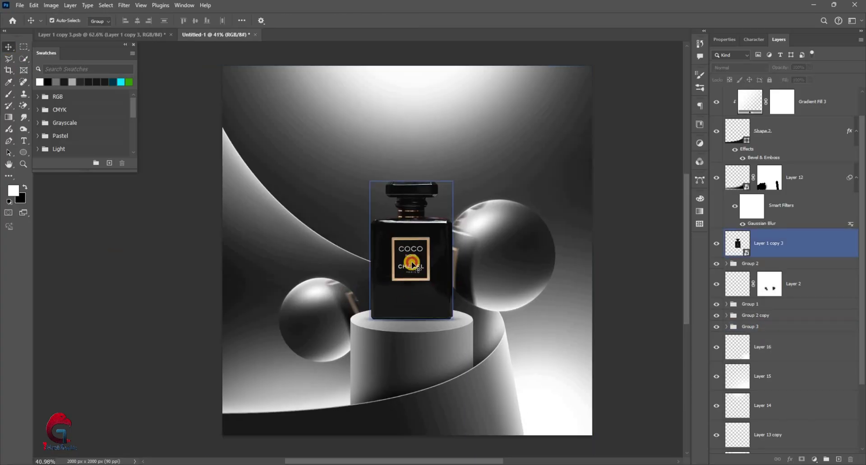
scroll(441, 216, "up", 3)
scroll(438, 218, "up", 3)
scroll(396, 170, "up", 3)
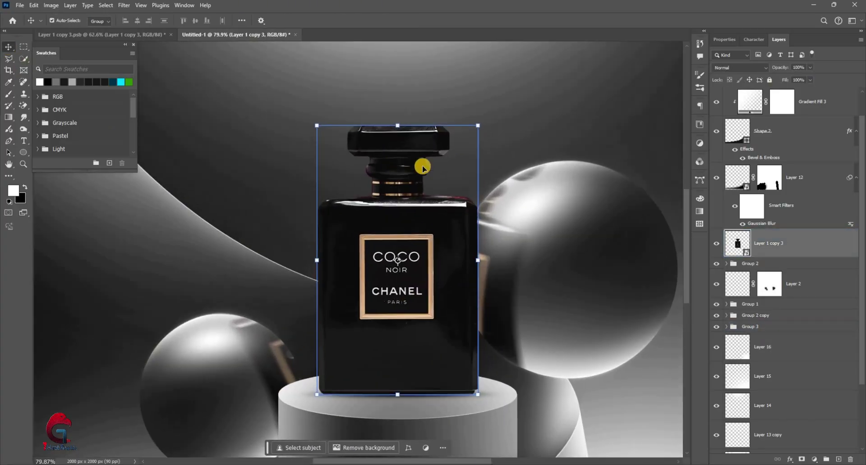
scroll(421, 167, "up", 3)
scroll(521, 183, "up", 3)
scroll(421, 230, "up", 2)
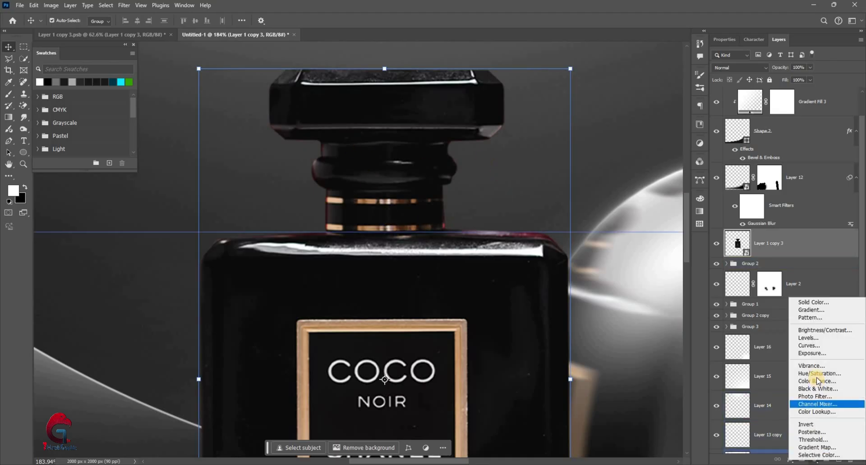
- Add a Hue/Saturation layer with Reds saturation at -100, clipped to the bottle
left_click(819, 373)
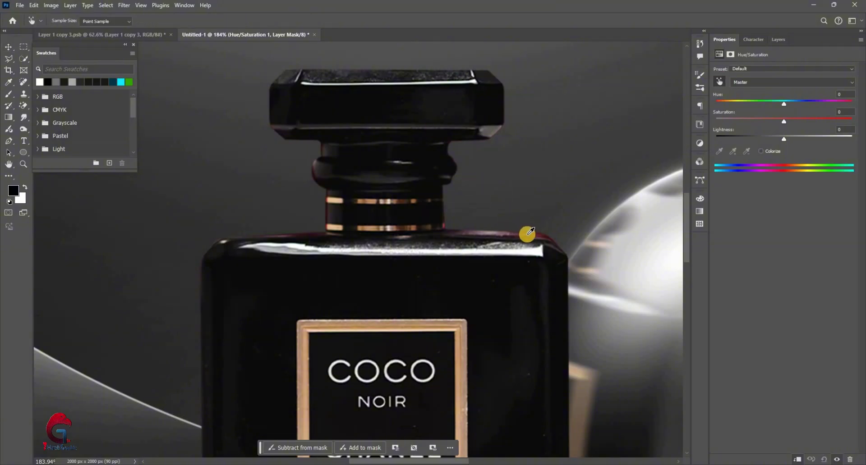
left_click_drag(777, 123, 783, 124)
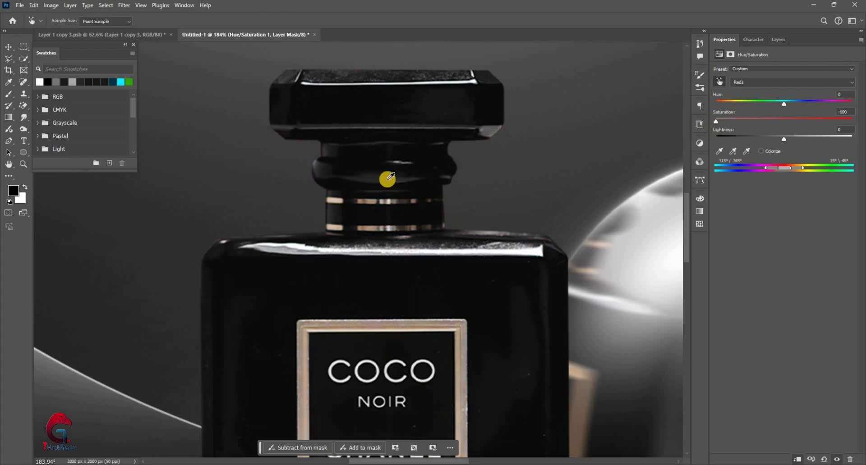
key("ctrl+0")
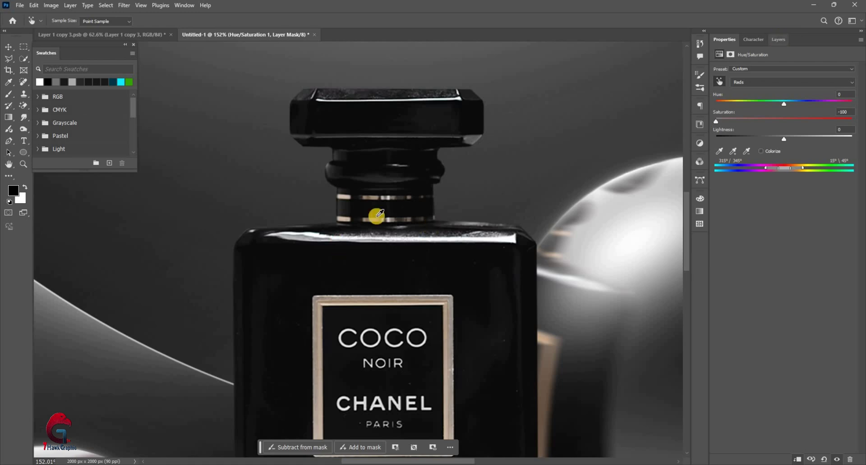
key("F7")
scroll(385, 301, "up", 3)
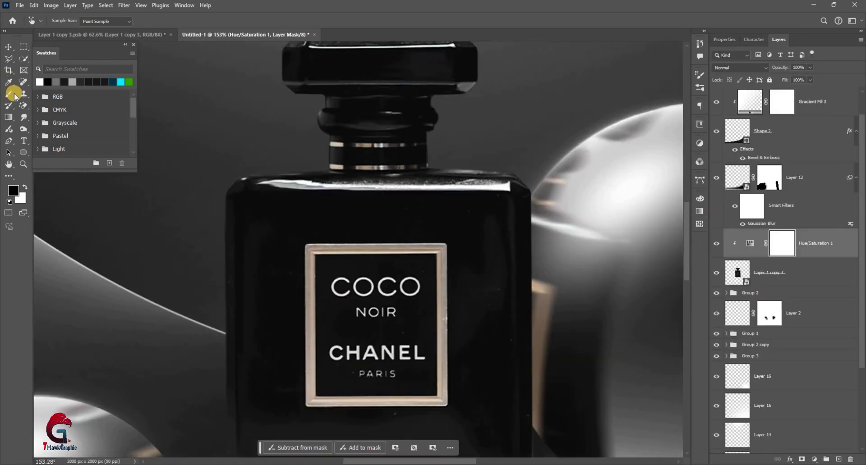
- Paint black on the Hue/Saturation mask with a 65 px brush to restore the gold neck rings
key("alt")
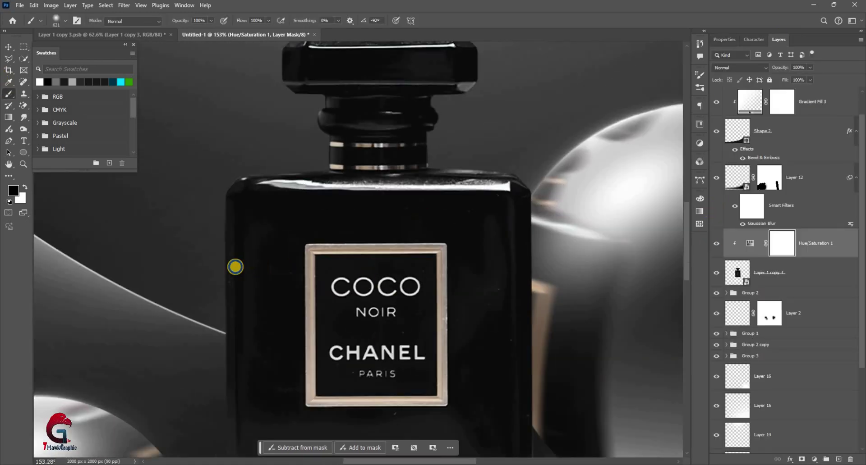
left_click_drag(339, 289, 409, 278)
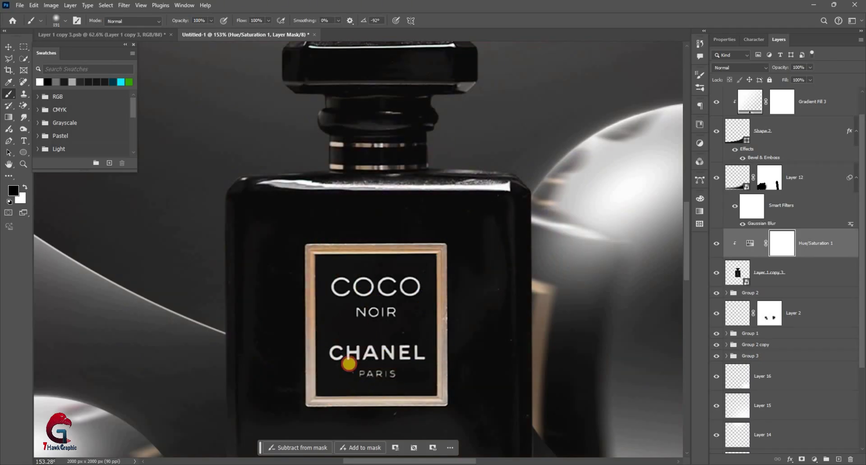
left_click_drag(371, 295, 411, 276)
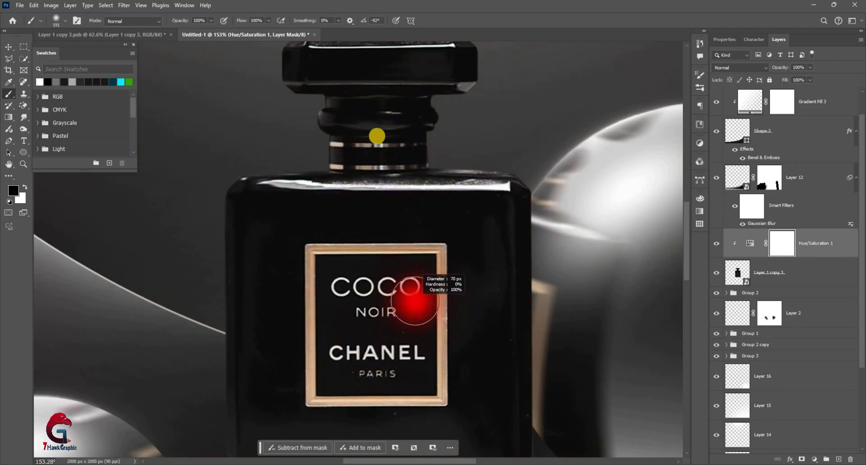
left_click(374, 139)
scroll(395, 220, "up", 4)
scroll(370, 279, "up", 3)
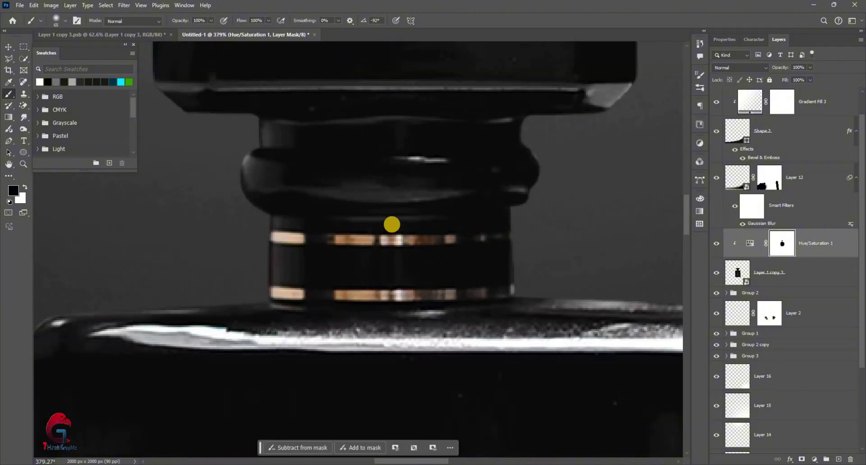
scroll(405, 231, "down", 3)
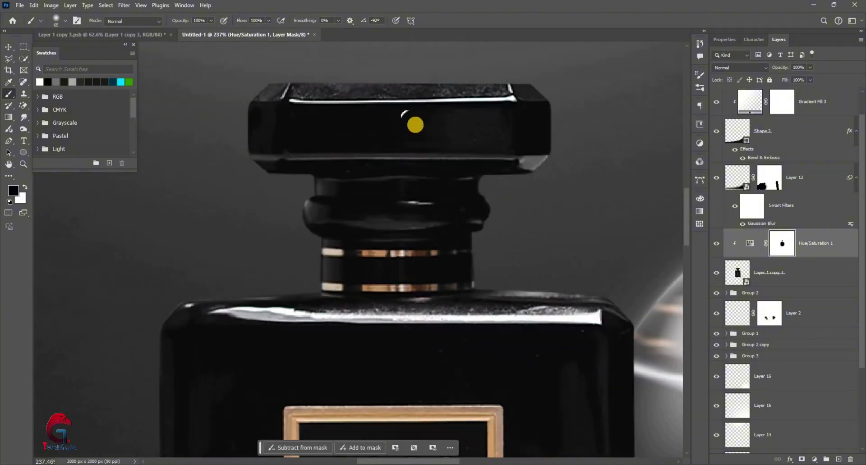
scroll(412, 241, "down", 2)
scroll(513, 300, "down", 2)
scroll(676, 267, "down", 1)
scroll(675, 266, "up", 1)
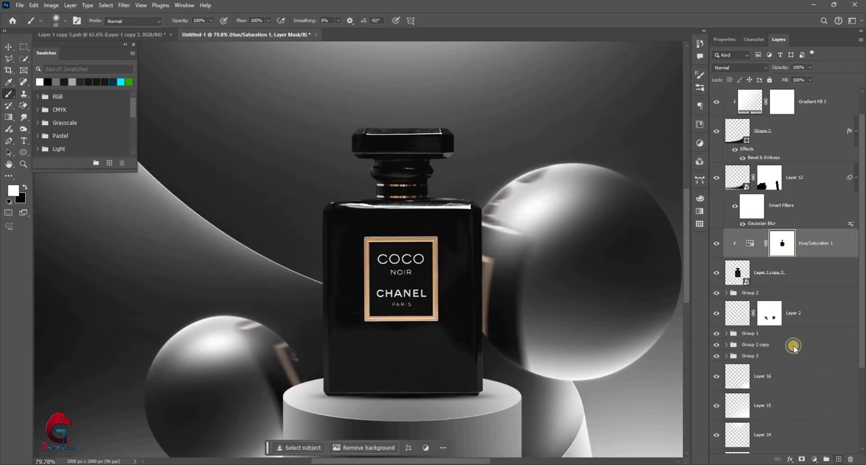
- Add Layer 17 clipped above the Hue/Saturation adjustment, with the brush enlarged to 248 px
left_click(839, 459)
right_click(792, 244)
key("Return")
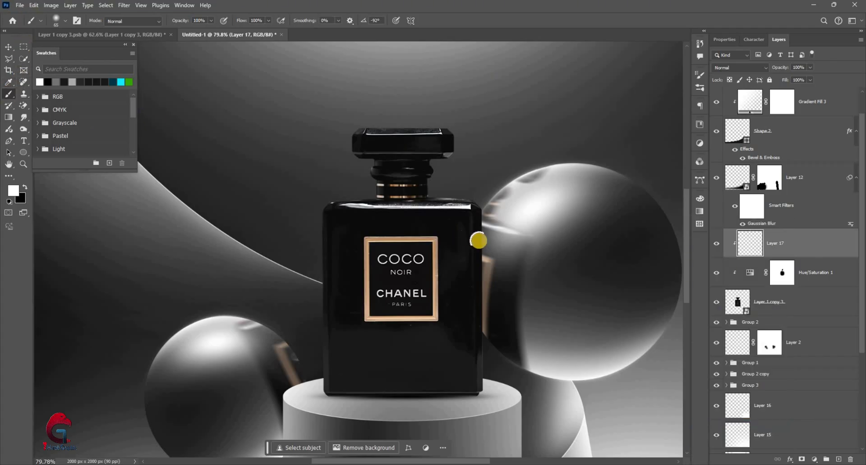
left_click_drag(518, 330, 518, 276)
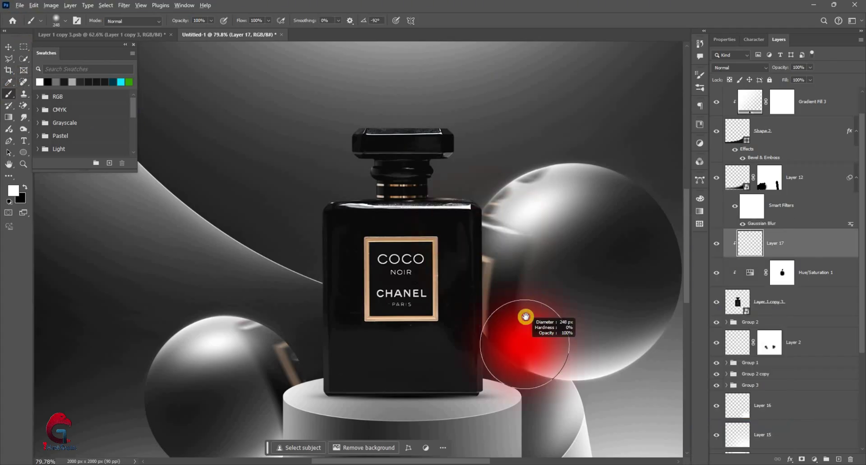
- Paint white highlight strokes along the bottle on Layer 17, resizing the brush around 160 px
scroll(519, 324, "up", 2)
scroll(483, 174, "up", 2)
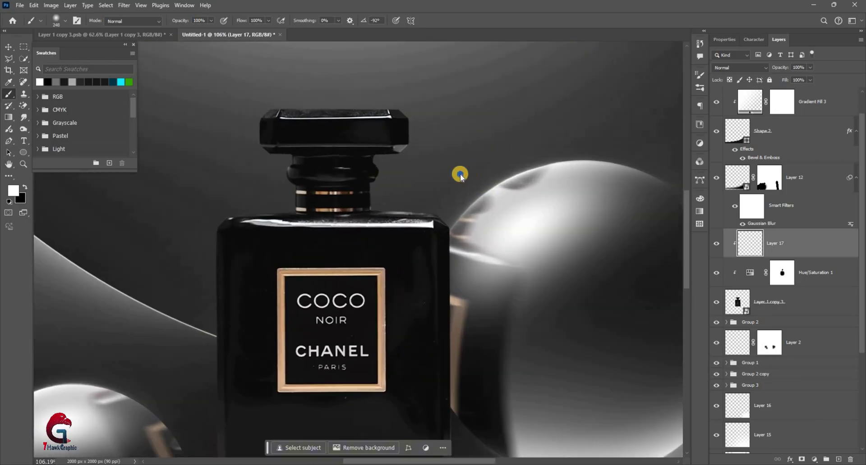
left_click_drag(468, 172, 472, 181)
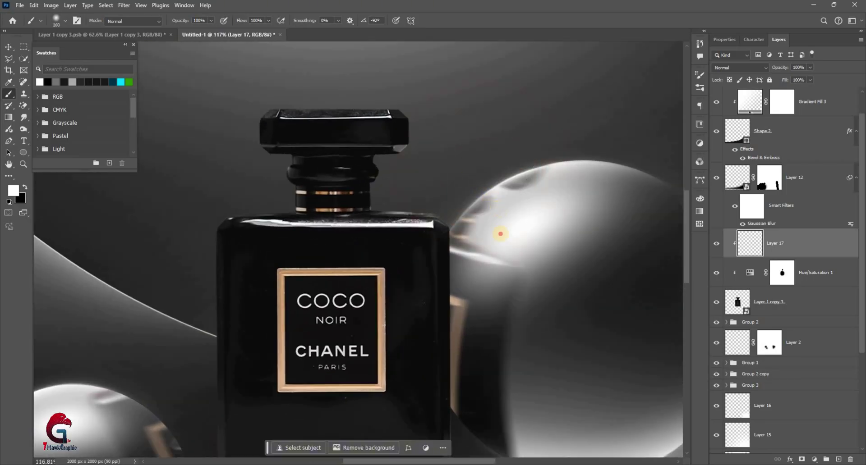
scroll(478, 168, "up", 2)
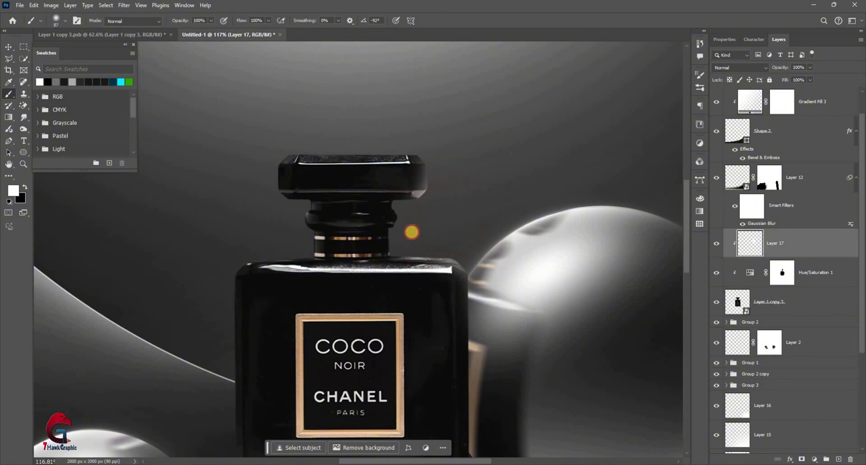
scroll(439, 207, "up", 1)
scroll(363, 193, "up", 1)
left_click_drag(370, 198, 363, 192)
scroll(363, 193, "down", 2)
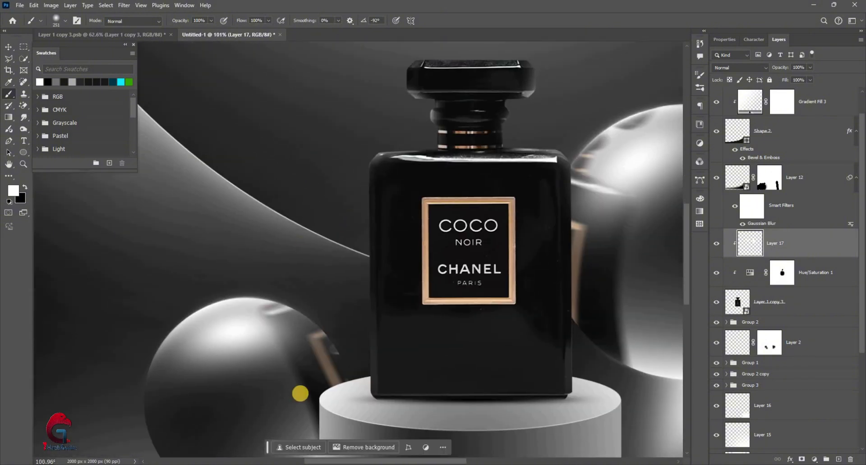
scroll(299, 394, "up", 1)
left_click_drag(564, 297, 505, 280)
scroll(489, 168, "up", 3)
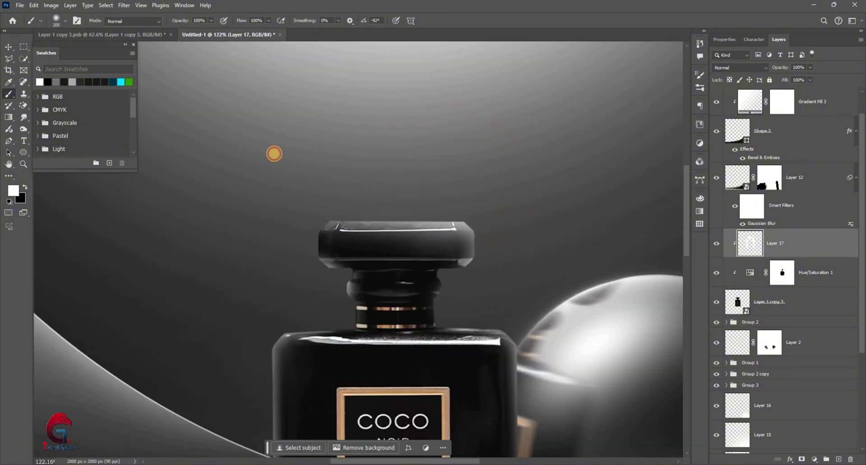
scroll(412, 216, "down", 2)
- Try Screen, then settle on Overlay for Layer 17 and compare it with visibility toggled
left_click(739, 67)
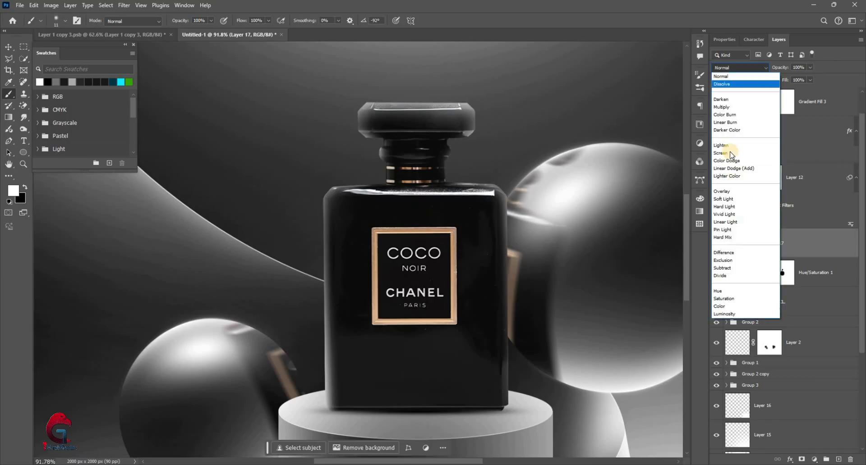
left_click(723, 157)
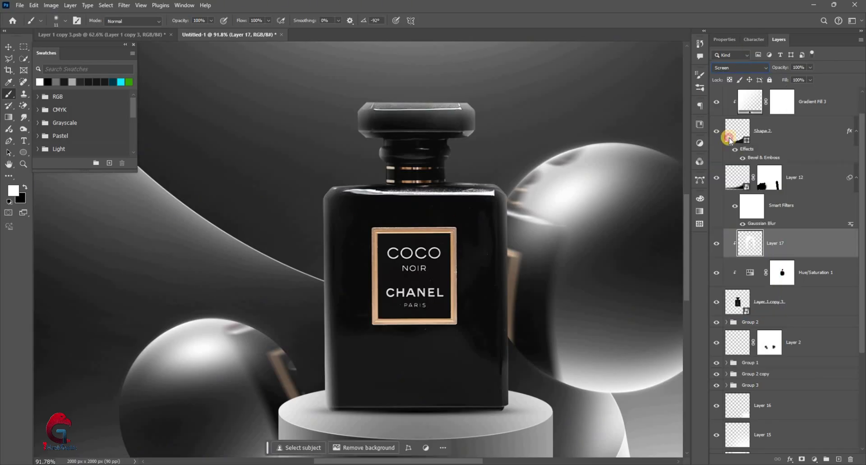
left_click(740, 67)
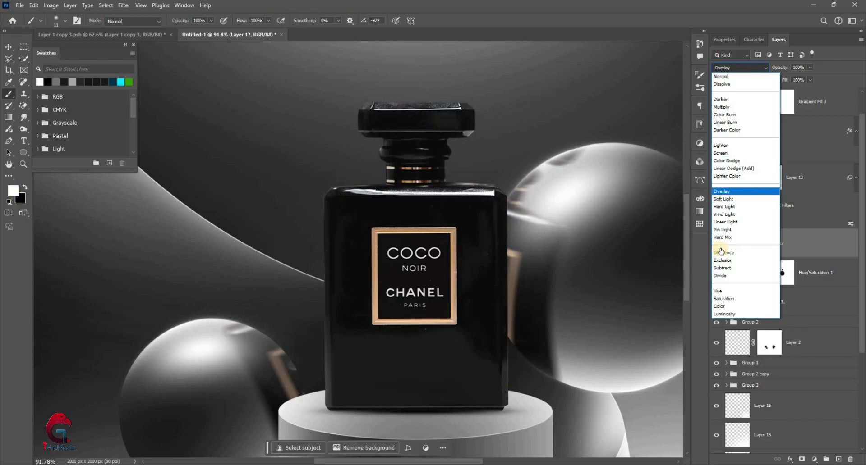
left_click(724, 192)
left_click(718, 244)
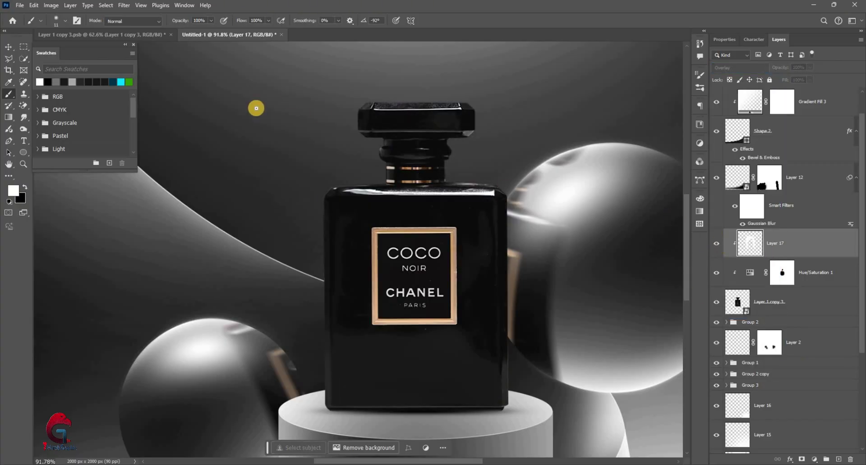
left_click_drag(321, 227, 289, 247)
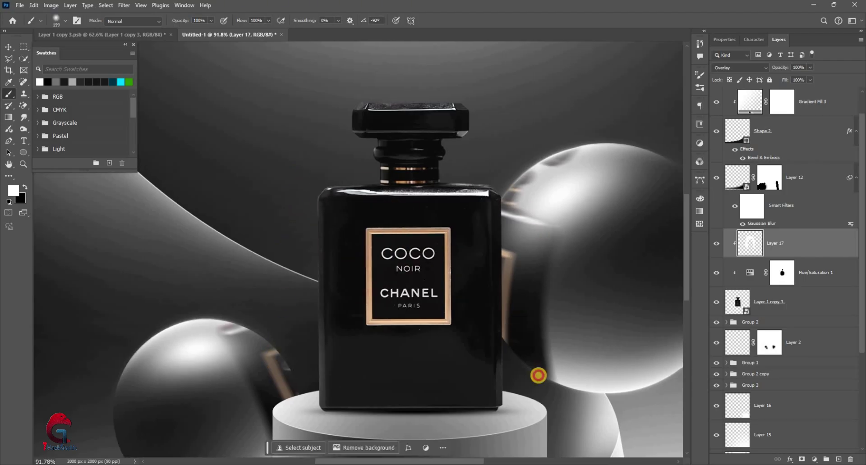
scroll(412, 118, "down", 2, "alt")
scroll(392, 244, "down", 3, "alt")
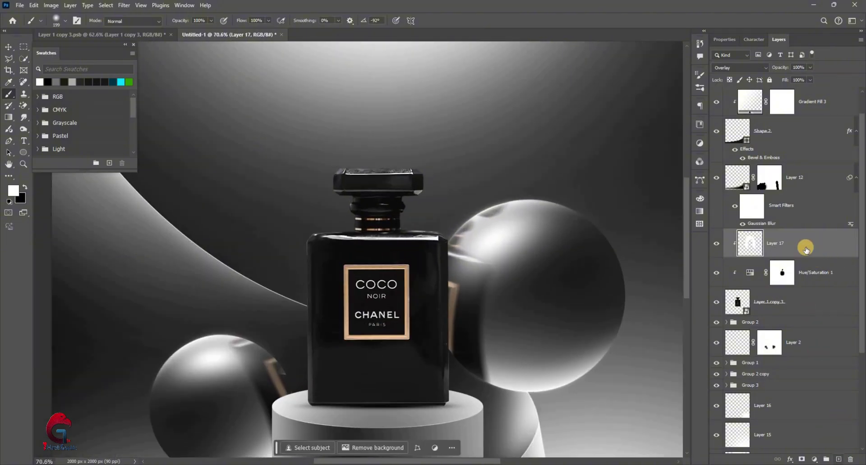
- Create Layer 18 and clip it to the layer beneath
key("ctrl+shift+alt+n")
right_click(725, 415)
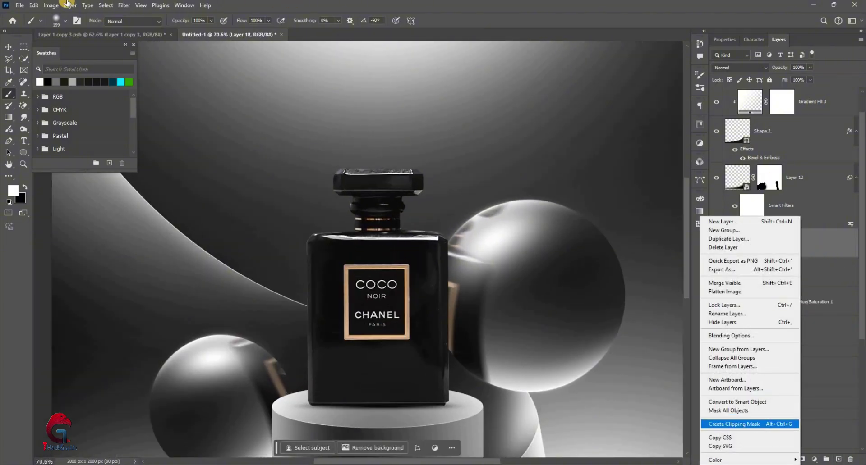
left_click(34, 4)
key("ctrl+alt+g")
key("alt+e")
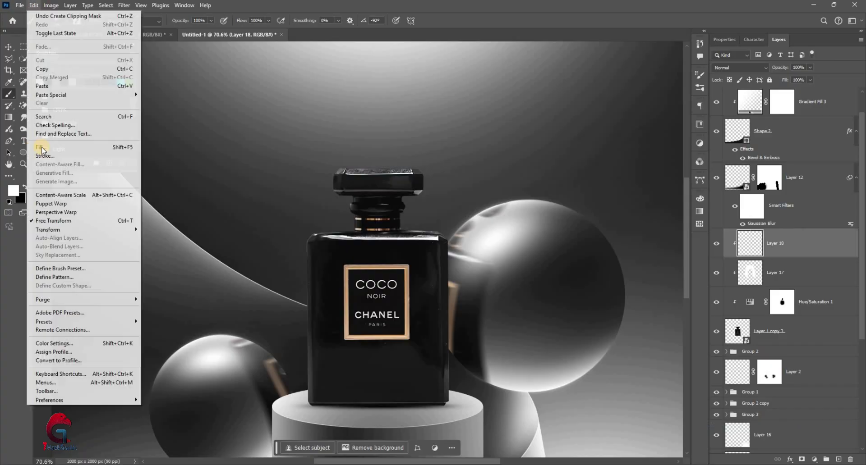
key("Escape")
- Fill Layer 18 with 50% Gray and set its blend mode to Overlay
key("shift+F5")
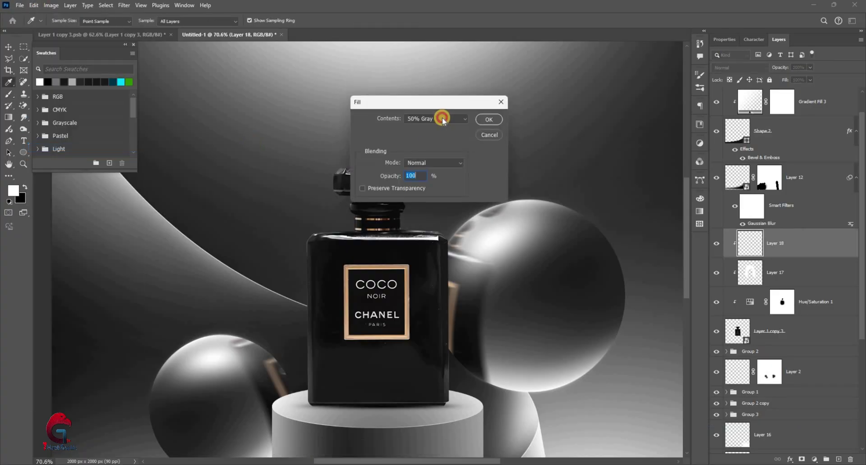
left_click(436, 118)
left_click(494, 119)
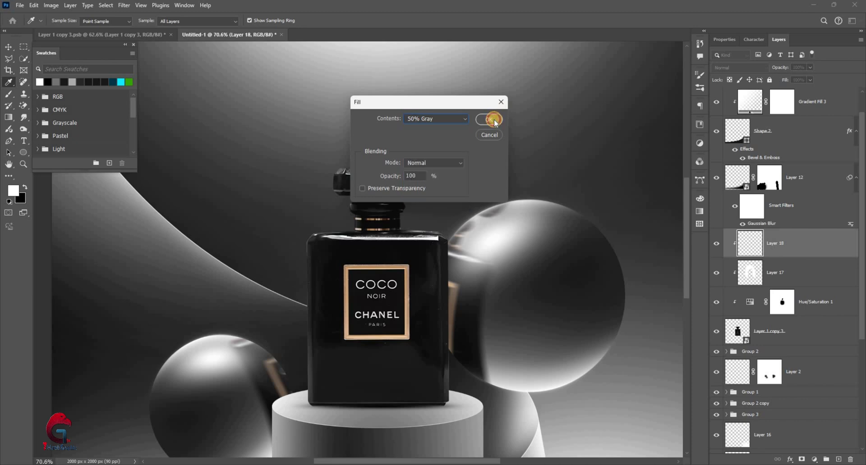
left_click(722, 68)
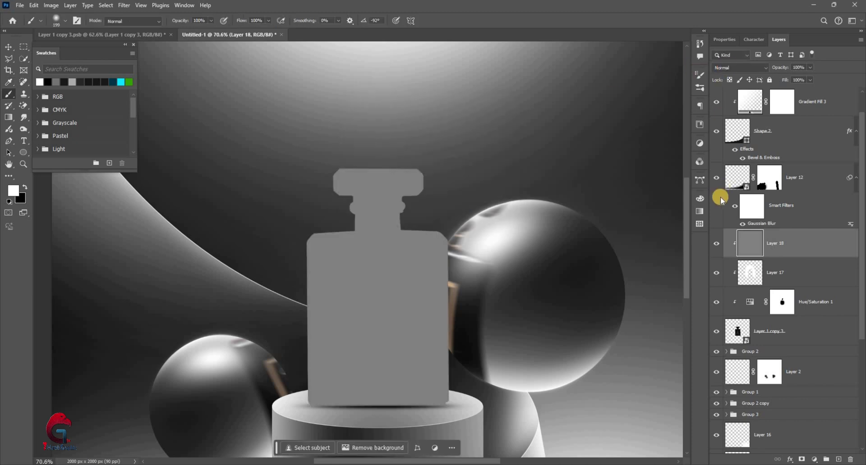
left_click(724, 192)
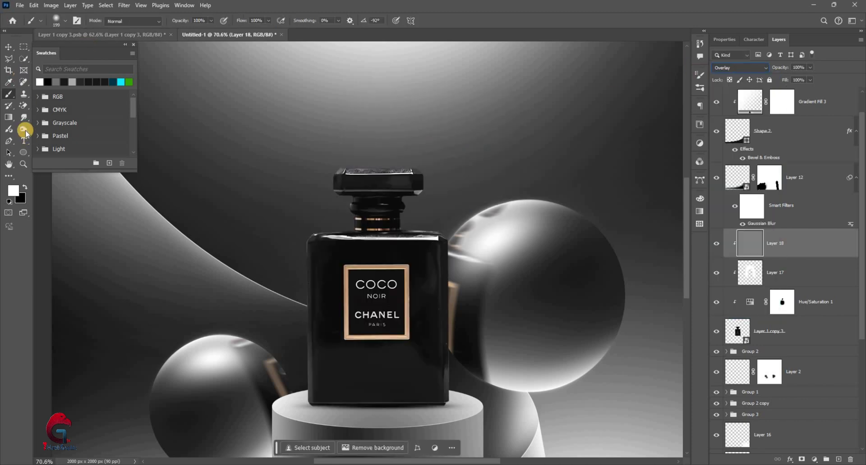
- Dodge highlights onto the bottle's cap and edges on the gray Overlay layer
key("o")
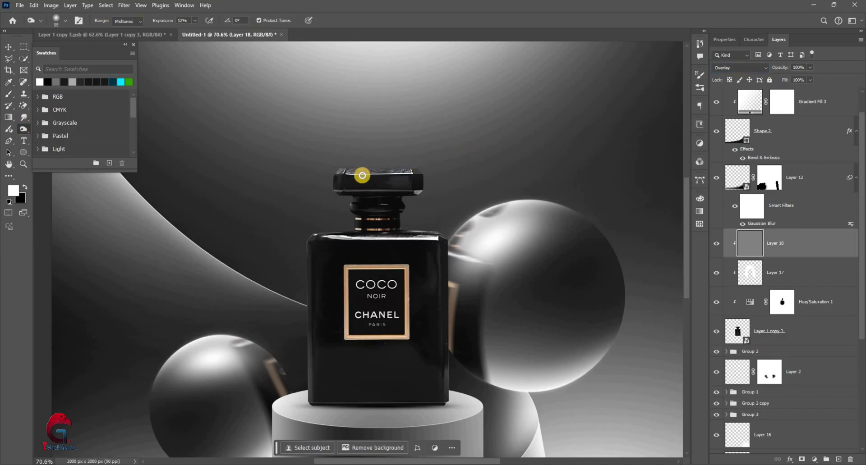
scroll(354, 178, "up", 2)
scroll(316, 162, "up", 1)
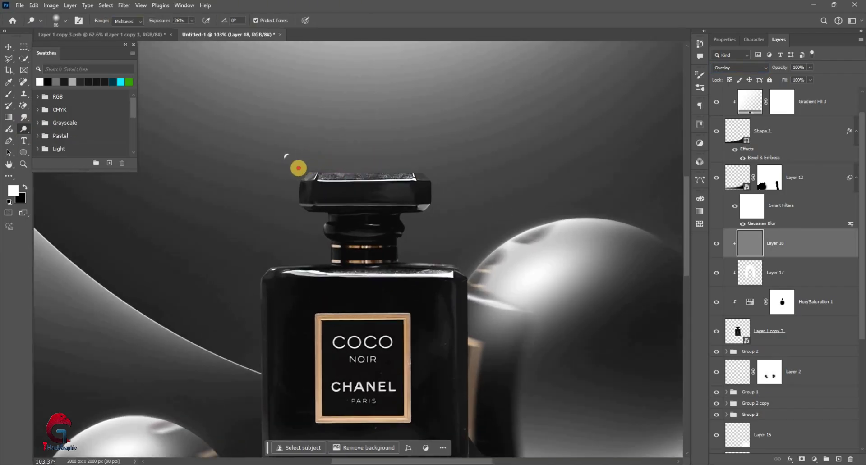
scroll(316, 162, "up", 2)
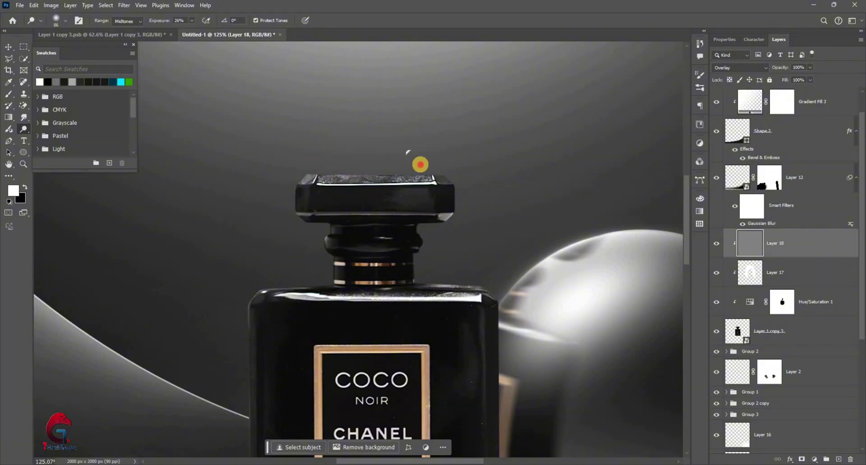
scroll(496, 185, "down", 1)
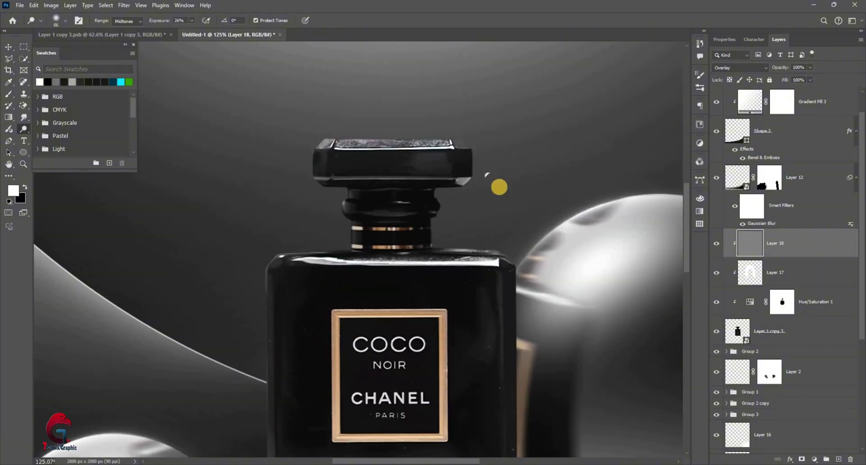
scroll(492, 187, "up", 1)
scroll(290, 217, "down", 2)
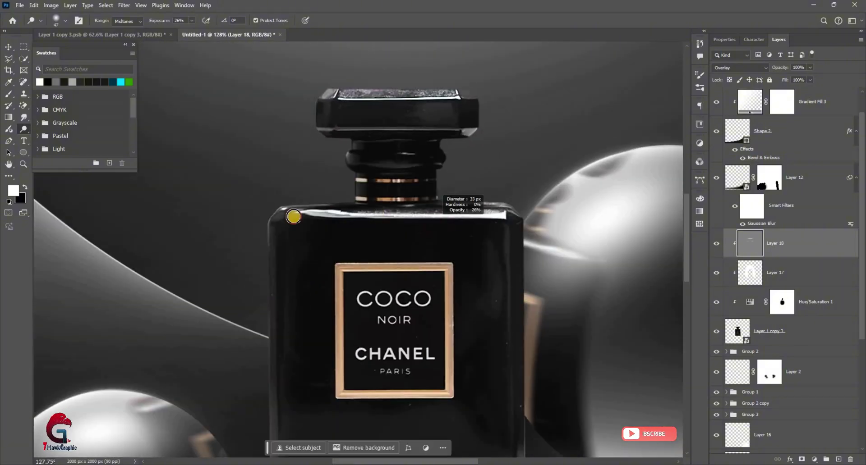
scroll(311, 189, "up", 1)
scroll(318, 270, "down", 1)
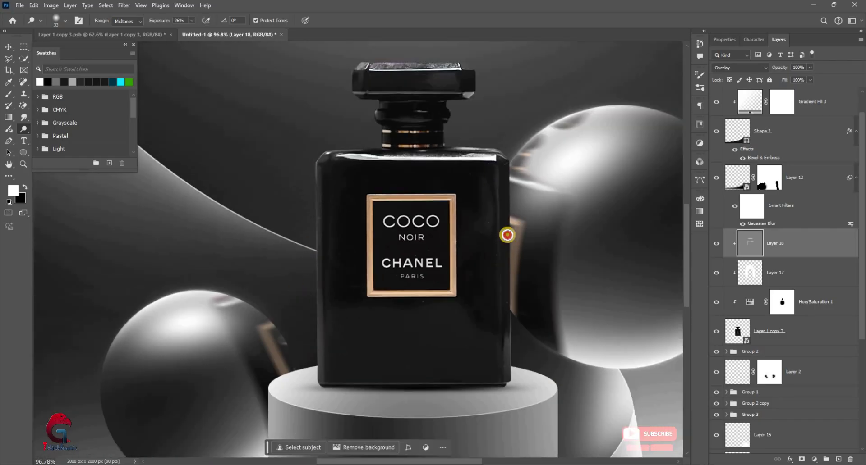
scroll(485, 149, "down", 1)
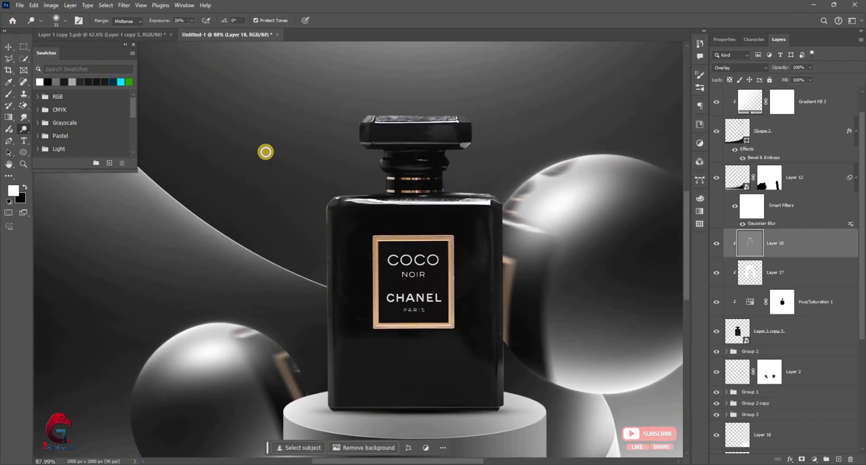
- Burn at 12% exposure to darken parts of the lower bottle body
left_click_drag(22, 131, 96, 155)
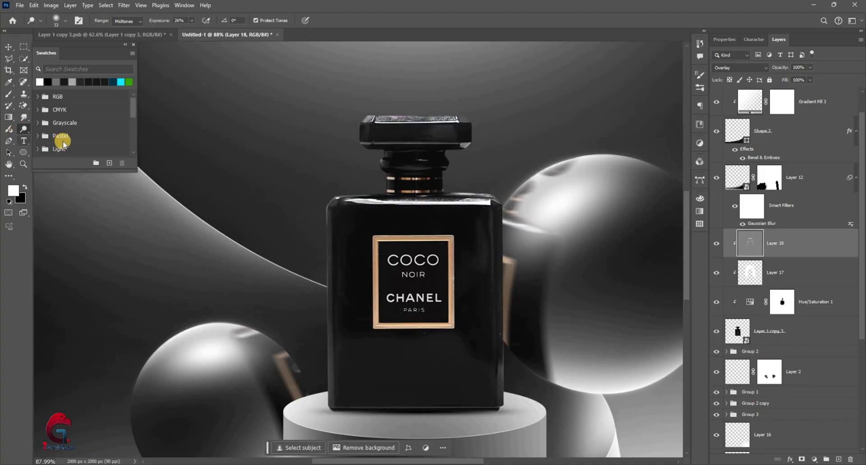
key("shift+o")
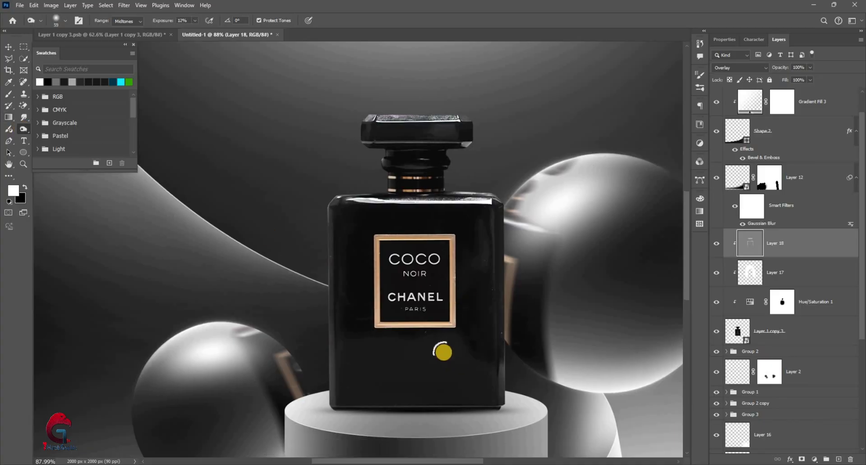
scroll(464, 354, "up", 1)
scroll(447, 353, "up", 2)
scroll(508, 368, "up", 2)
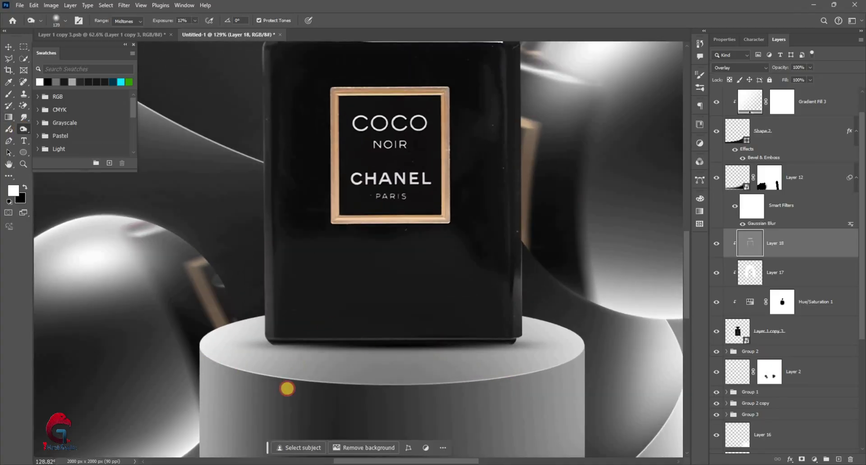
scroll(441, 147, "up", 2)
scroll(473, 187, "up", 2)
scroll(539, 149, "up", 2)
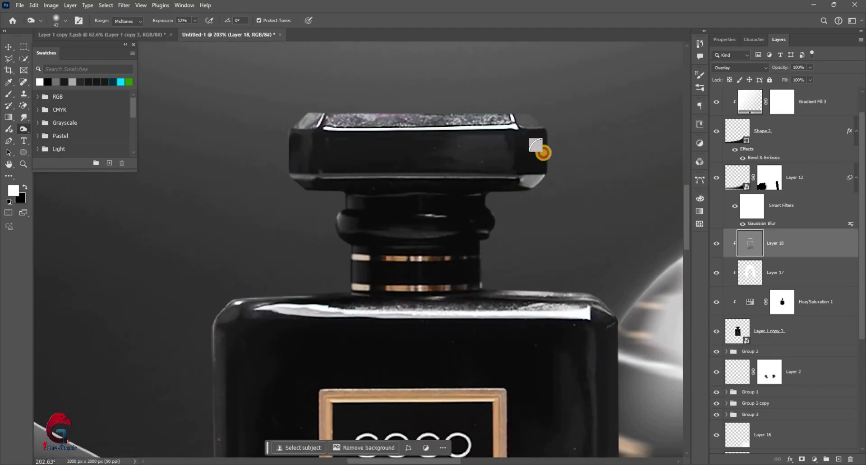
scroll(421, 193, "down", 1)
scroll(474, 286, "down", 3)
scroll(474, 286, "down", 1)
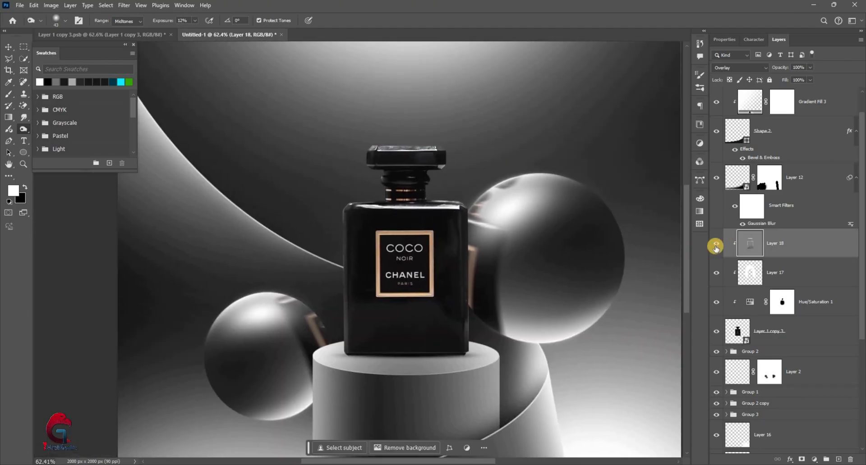
scroll(376, 262, "down", 1)
scroll(500, 336, "down", 1)
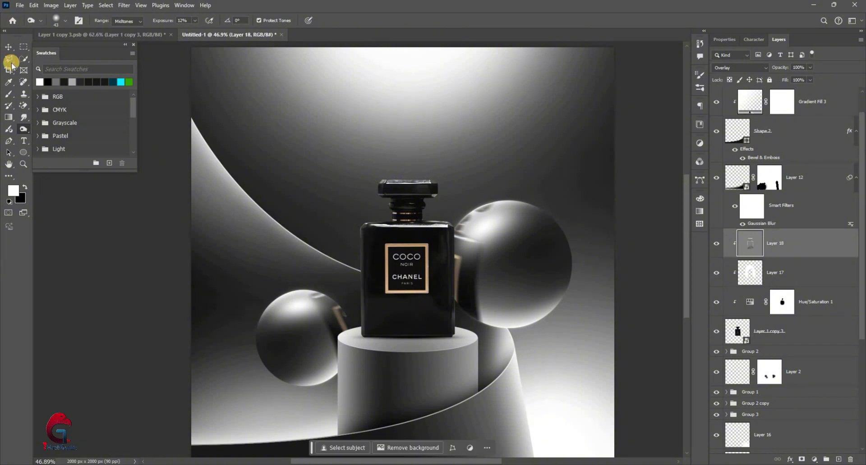
- Expand Group 1 and give the pedestal-top Ellipse 1 a dark grey fill
left_click(9, 47)
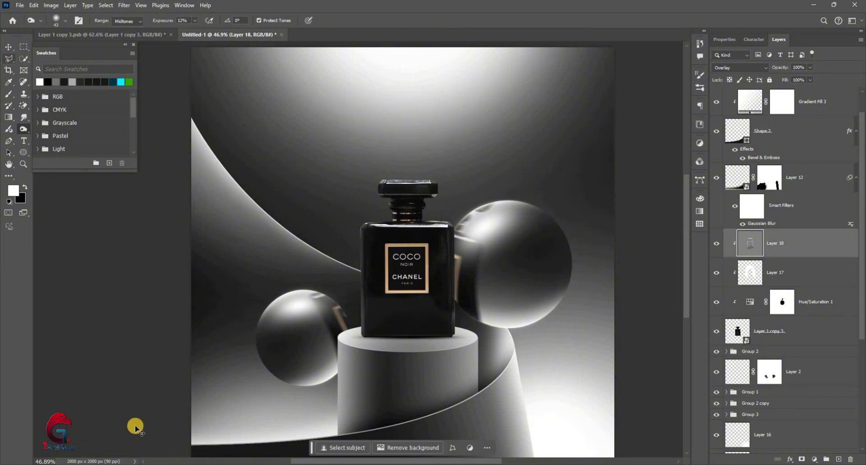
left_click(448, 329)
scroll(449, 329, "up", 2)
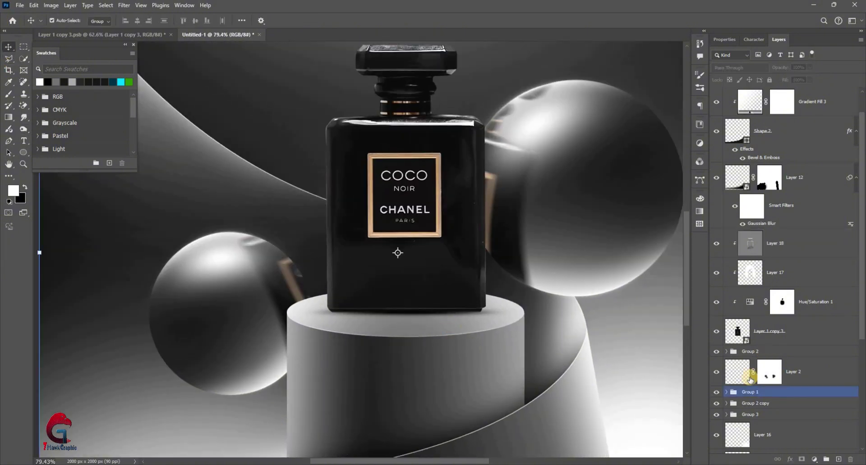
left_click_drag(744, 392, 760, 338)
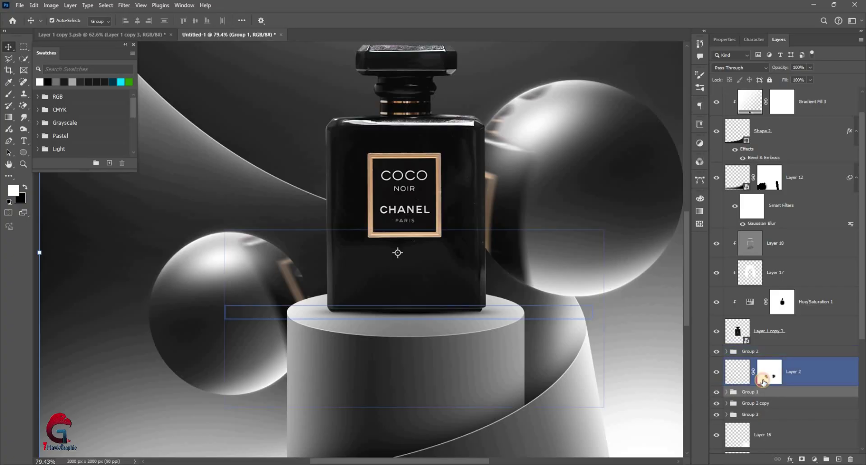
scroll(762, 315, "down", 5)
left_click(762, 322)
left_click(405, 312)
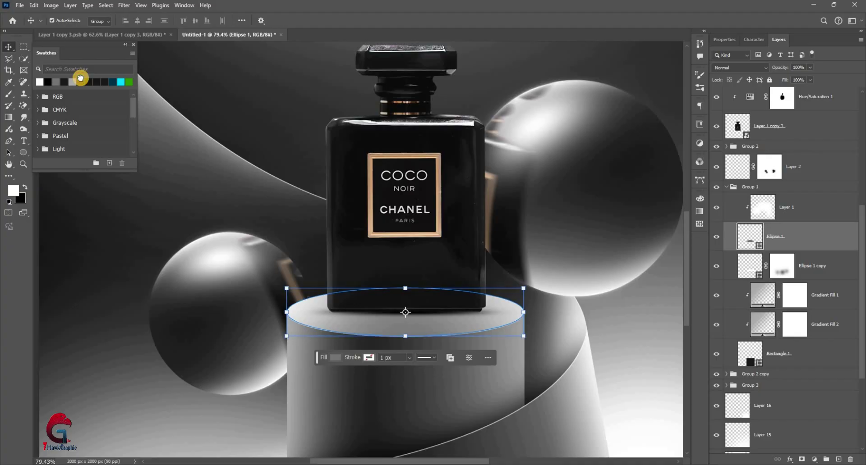
left_click(79, 81)
- Lower Layer 1's opacity in Group 1 to 25%
left_click(762, 207)
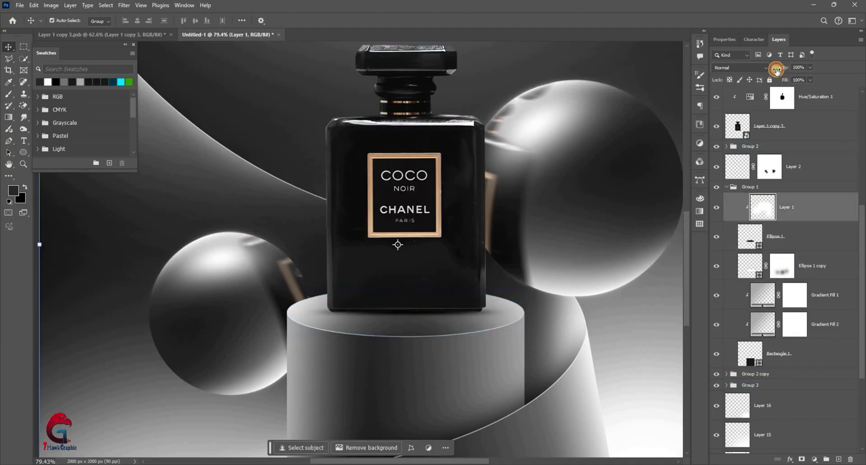
mouse_move(779, 67)
left_mouse_down()
mouse_move(761, 69)
mouse_move(773, 69)
left_mouse_up()
key("ctrl+minus")
type("26")
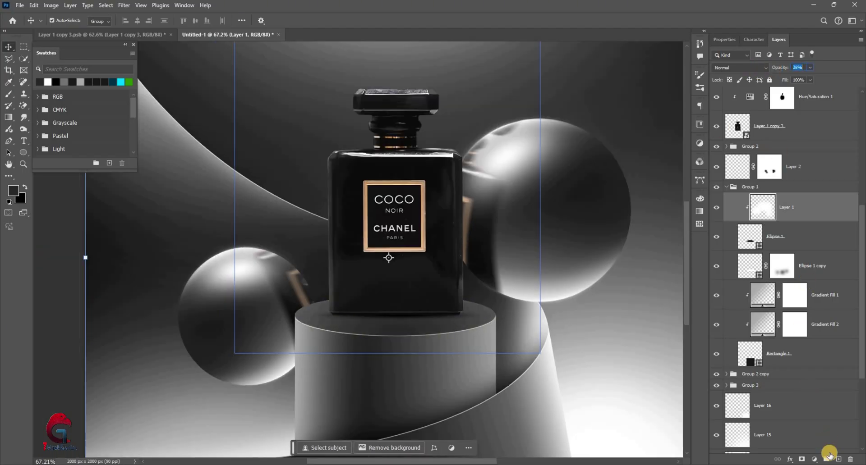
- Add Layer 19 clipped to Layer 1 and set white as the brush colour
left_click(835, 460)
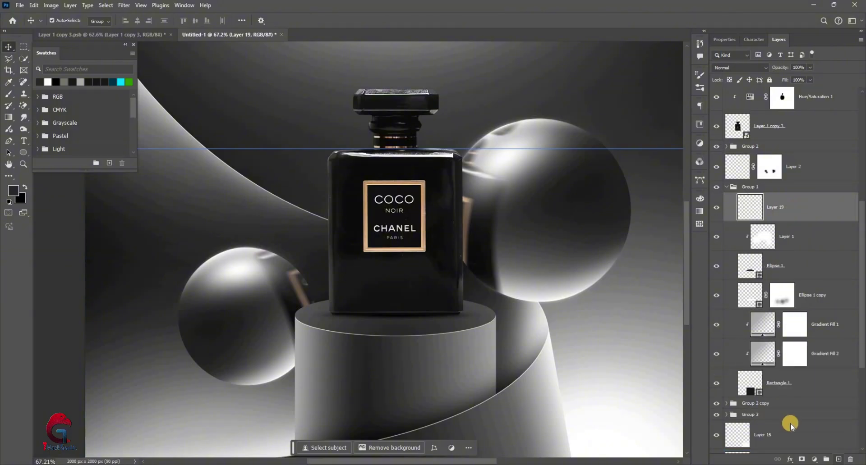
right_click(787, 414)
left_click(787, 416)
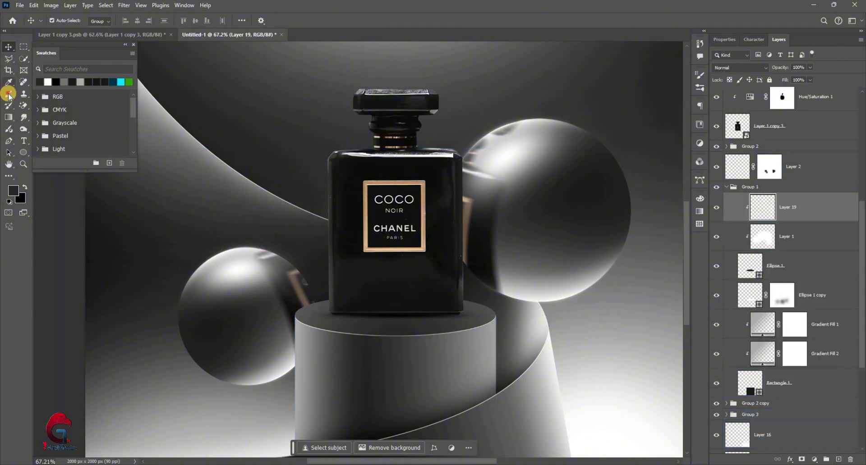
key("b")
left_click(336, 220, "alt")
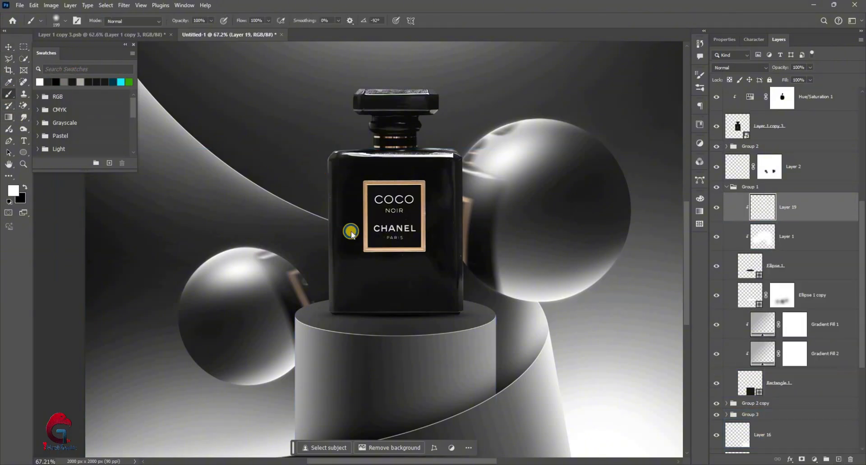
scroll(346, 234, "up", 1)
scroll(316, 239, "up", 1)
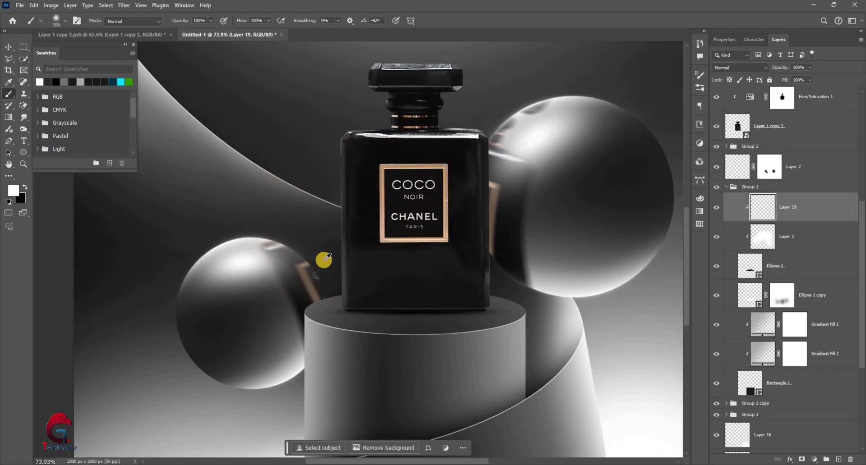
scroll(319, 251, "up", 3)
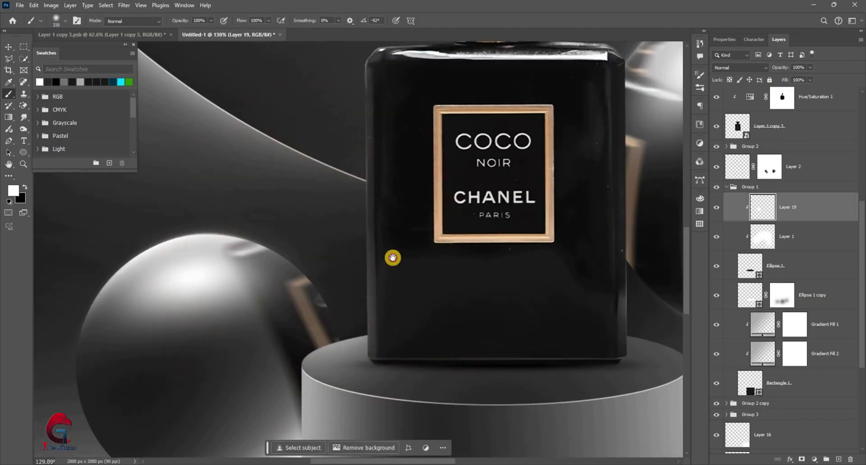
scroll(460, 230, "right", 3)
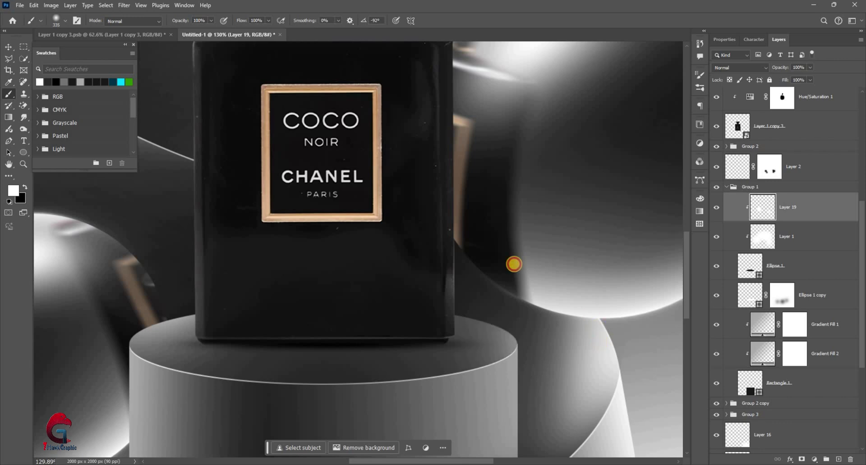
scroll(262, 252, "left", 3)
scroll(262, 252, "up", 1)
scroll(450, 208, "down", 3)
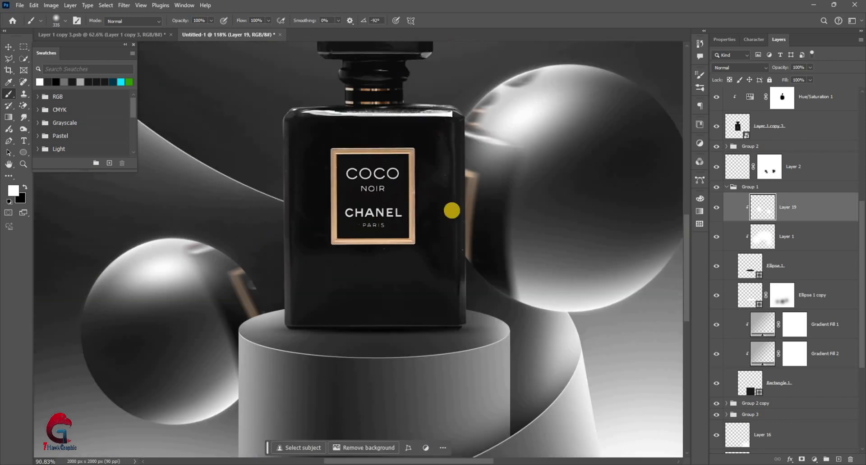
scroll(444, 241, "down", 2)
scroll(460, 257, "down", 1)
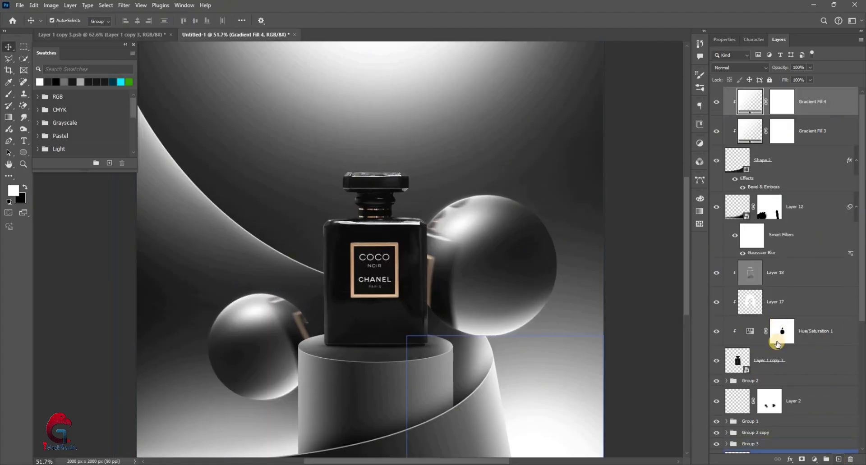
- Select Layer 18 and add an empty Layer 20 above it
left_click(777, 340)
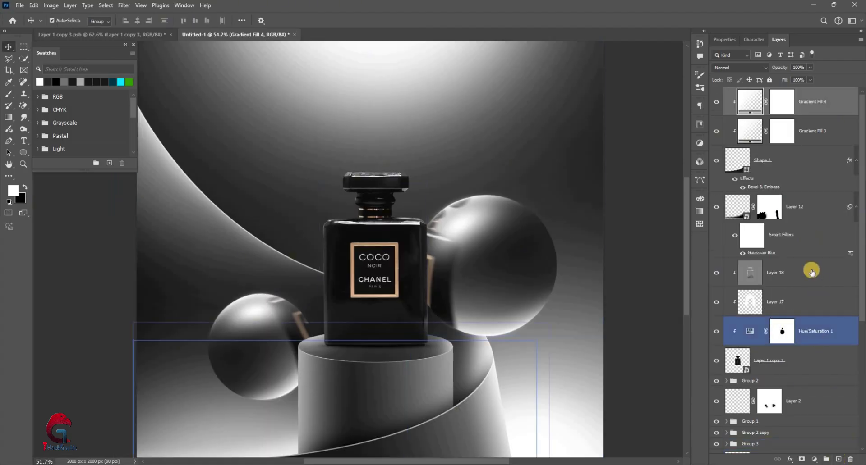
left_click(750, 303)
left_click(750, 277)
left_click(834, 460)
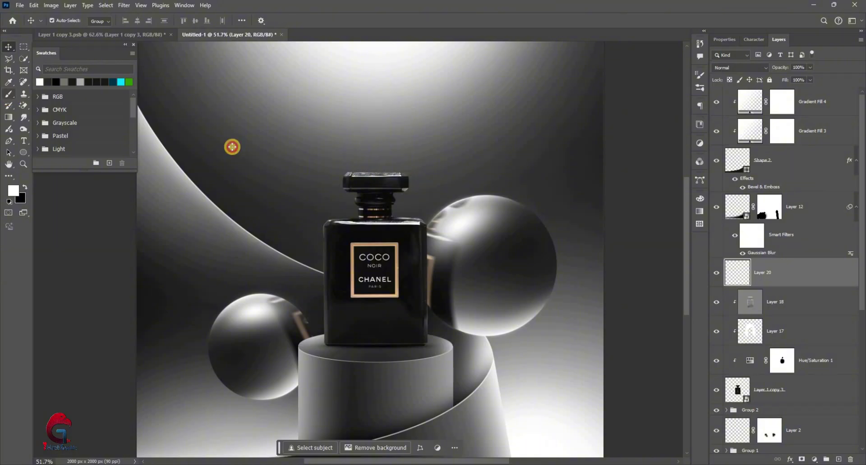
- Paint a white dot above the cap and squash it into a thin streak along the cap top
key("b")
scroll(428, 175, "up", 2)
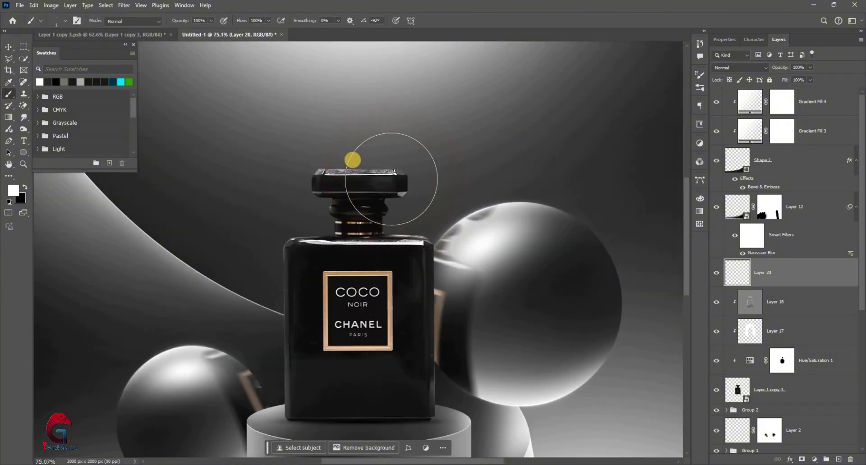
scroll(354, 158, "up", 1)
left_click(353, 158)
key("v")
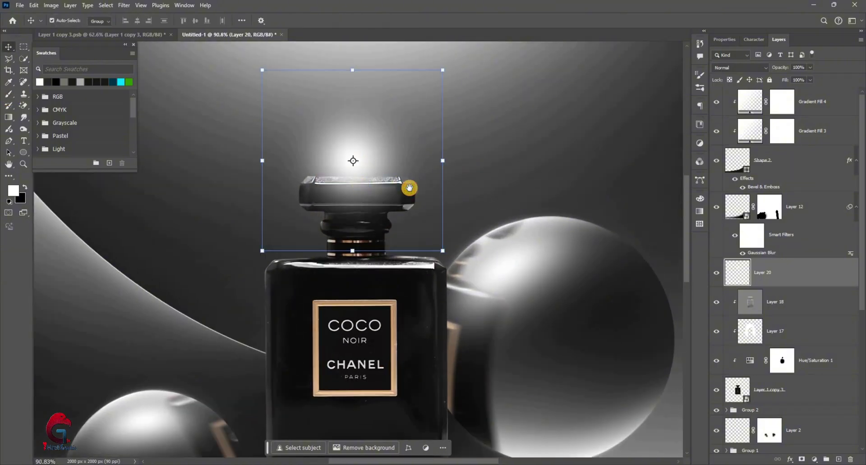
scroll(409, 107, "up", 1)
left_click_drag(390, 298, 405, 305)
scroll(419, 197, "up", 1)
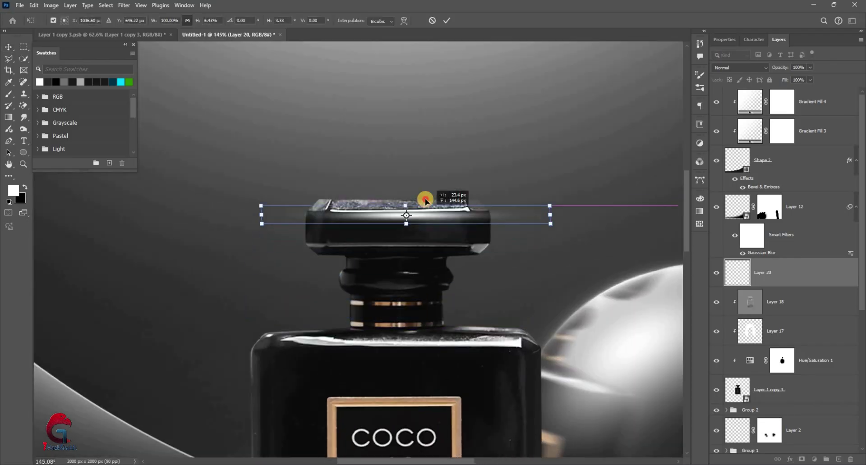
scroll(624, 192, "up", 2)
left_click_drag(624, 192, 581, 206)
left_click_drag(396, 174, 414, 189)
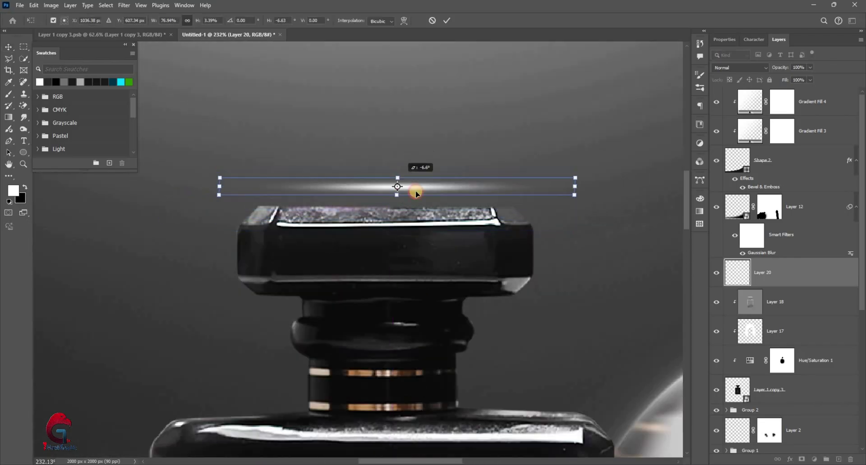
scroll(401, 212, "up", 1)
left_click(450, 17)
- Duplicate the streak onto the bottle shoulder, widen it, and copy it beside the COCO label
scroll(474, 212, "down", 1)
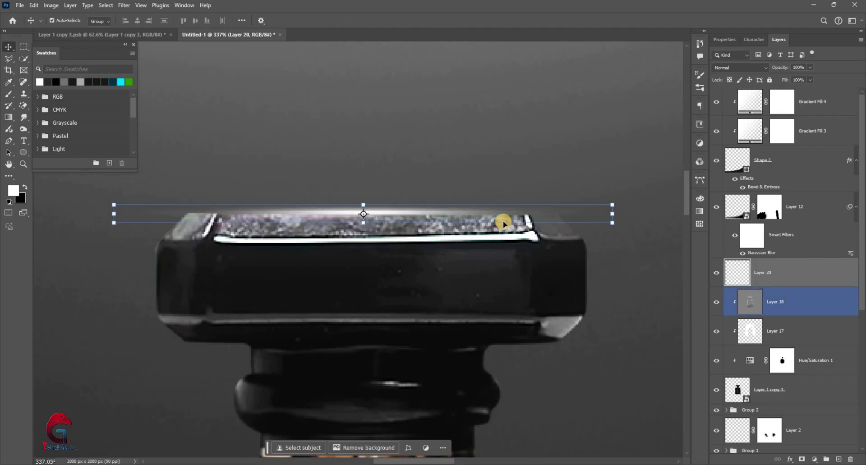
scroll(408, 168, "down", 1)
scroll(420, 136, "down", 2)
mouse_move(419, 135)
left_mouse_down()
mouse_move(441, 313)
mouse_move(424, 306)
mouse_move(547, 320)
left_mouse_up()
scroll(433, 316, "up", 1)
key("ctrl+t")
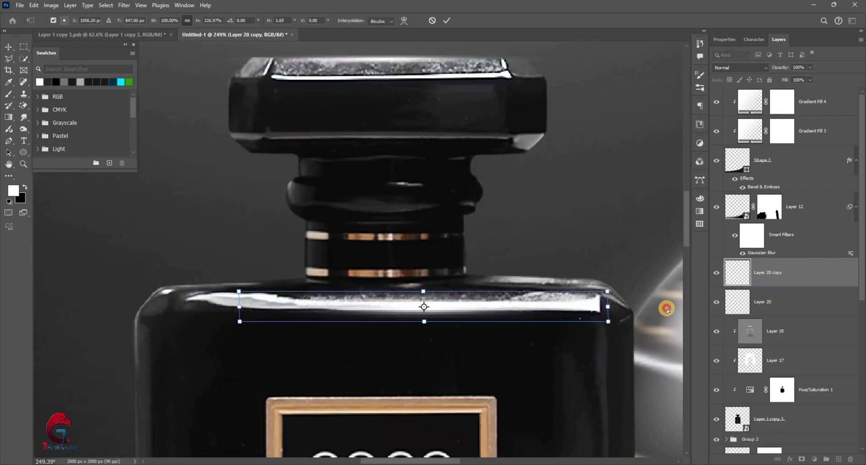
left_click_drag(607, 305, 667, 302)
left_click_drag(243, 304, 202, 311)
key("Return")
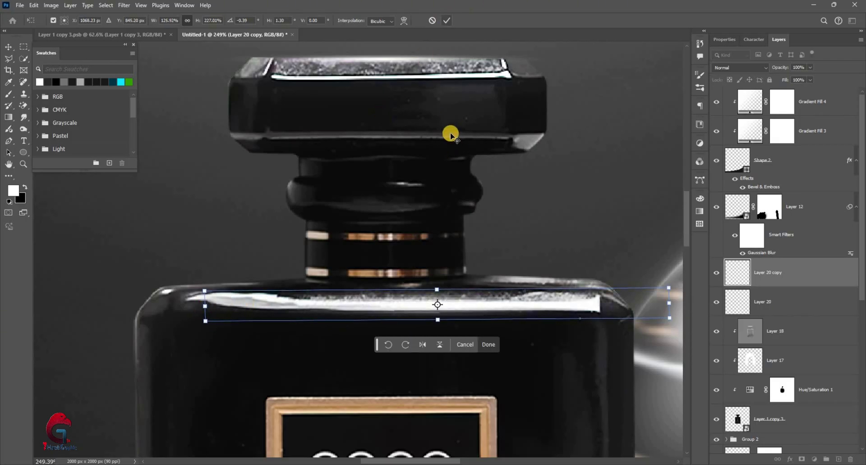
scroll(450, 133, "down", 3)
scroll(485, 152, "down", 2)
left_click_drag(418, 239, 490, 238)
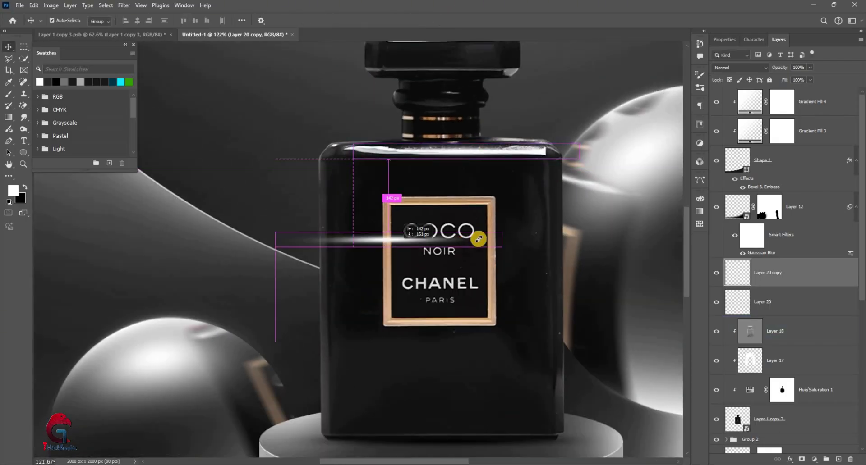
- Rotate the third glint streak vertical and skew it along the bottle's left edge
key("ctrl+t")
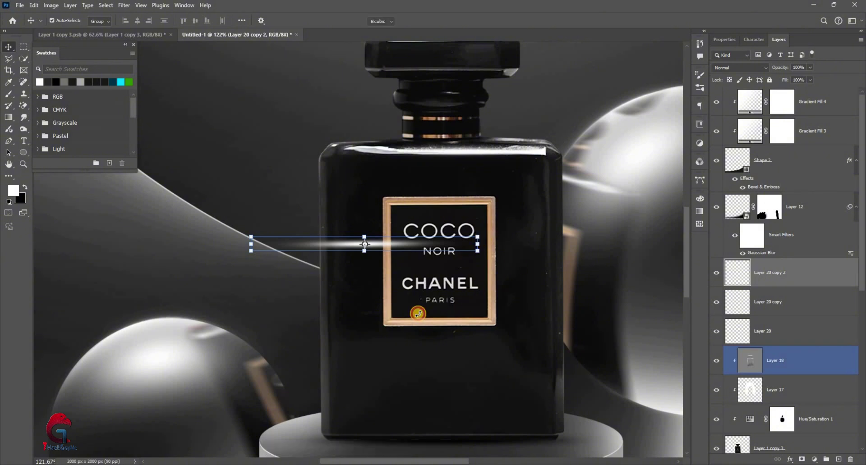
mouse_move(416, 309)
left_mouse_down()
mouse_move(377, 280)
mouse_move(321, 326)
left_mouse_up()
scroll(321, 326, "up", 5)
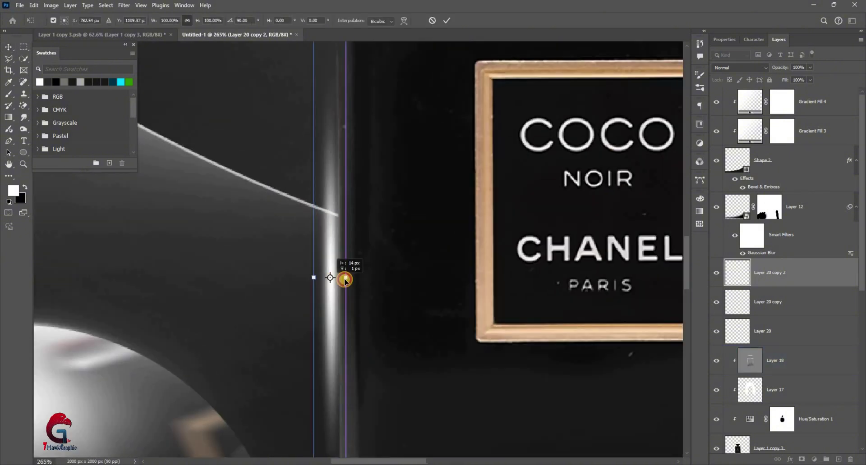
left_click_drag(344, 278, 339, 255)
key("Return")
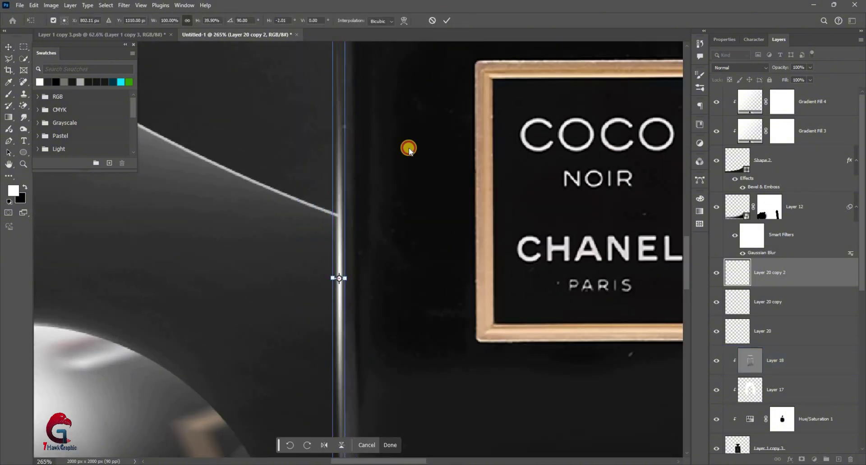
scroll(406, 147, "down", 5)
- Set the vertical streak's blend mode to Soft Light
left_click(740, 68)
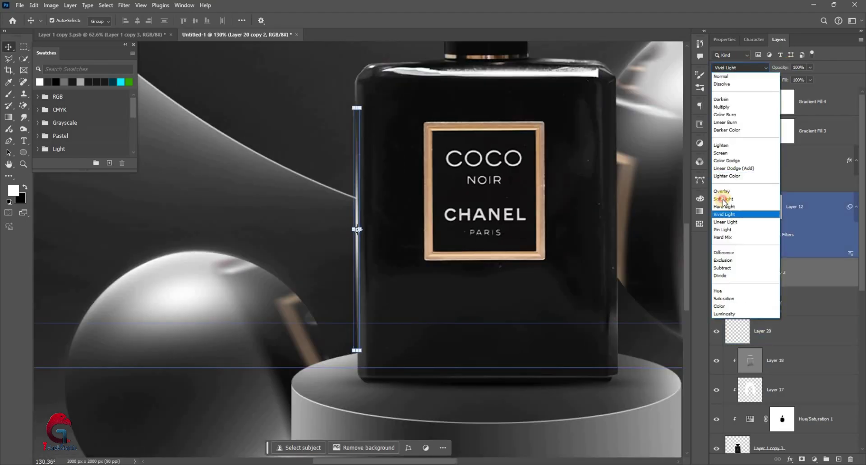
key("Up")
key("Up")
key("Return")
left_click(348, 230)
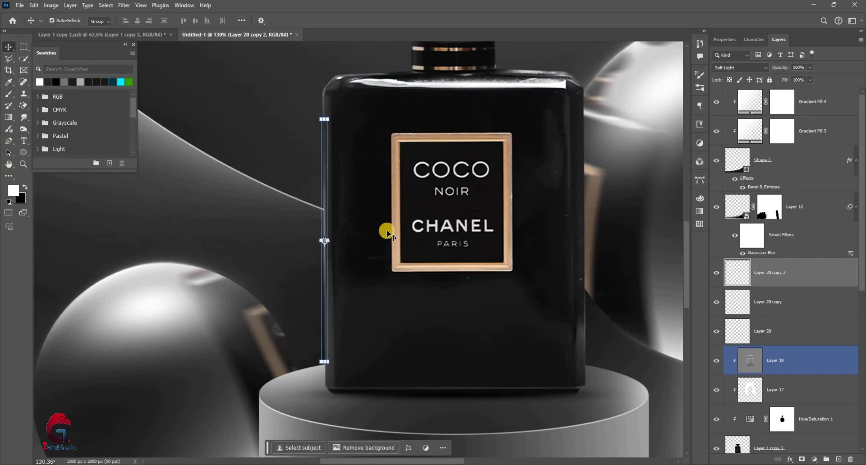
- Duplicate the streak onto the bottle's right edge and shift it upward
left_click(350, 222)
left_click(387, 228)
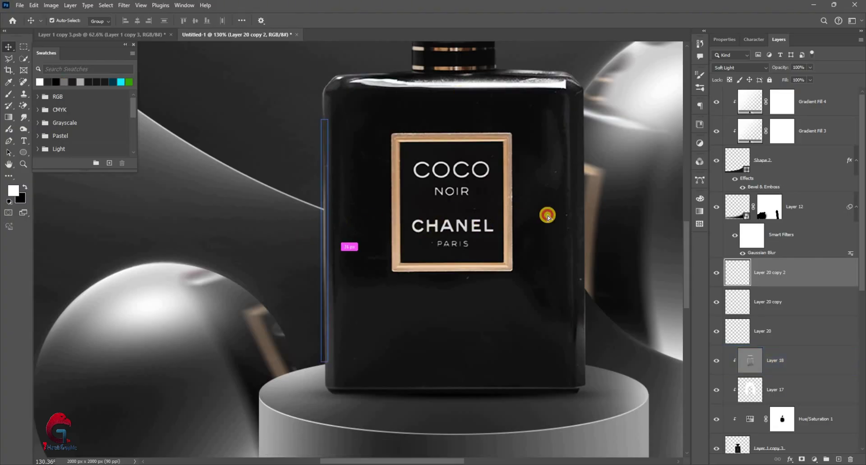
left_click_drag(548, 216, 583, 264)
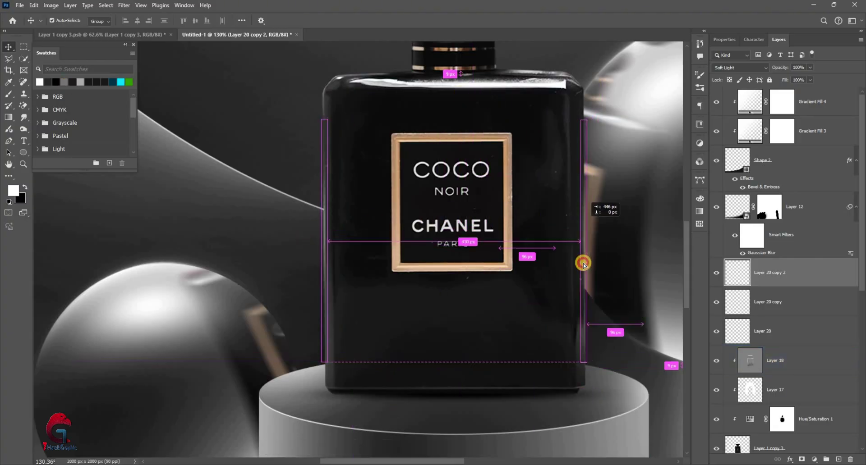
mouse_move(583, 264)
left_mouse_down()
mouse_move(585, 103)
mouse_move(582, 110)
left_mouse_up()
- Add a layer mask to Layer 20 copy 3 and set up a black brush
scroll(568, 127, "up", 4)
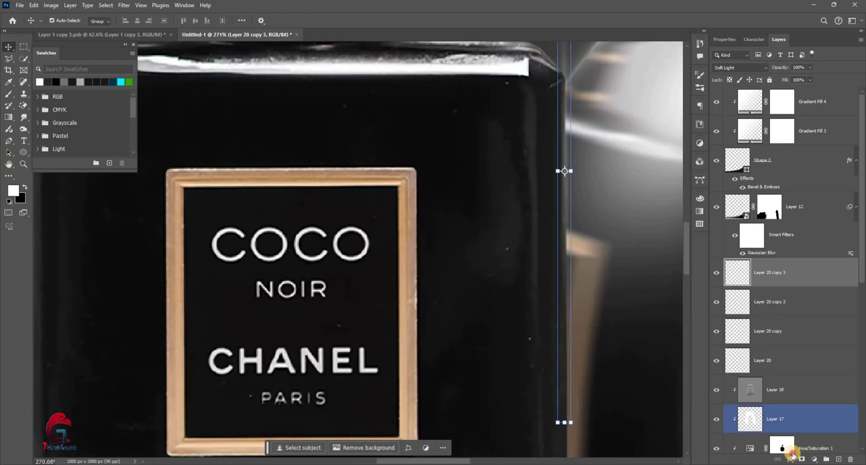
left_click(801, 459)
scroll(521, 140, "down", 3)
key("b")
key("x")
scroll(434, 256, "down", 3)
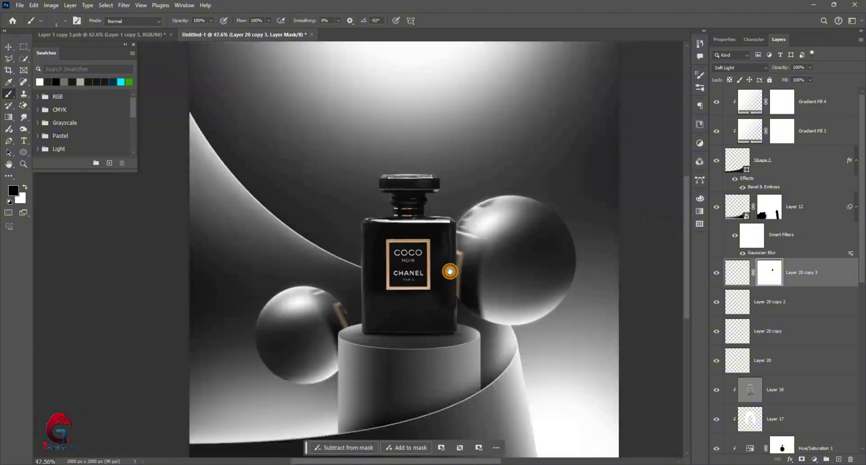
scroll(450, 271, "up", 2)
- On a new layer, dab a small soft white brush spot just above the cap
key("ctrl+shift+alt+n")
key("x")
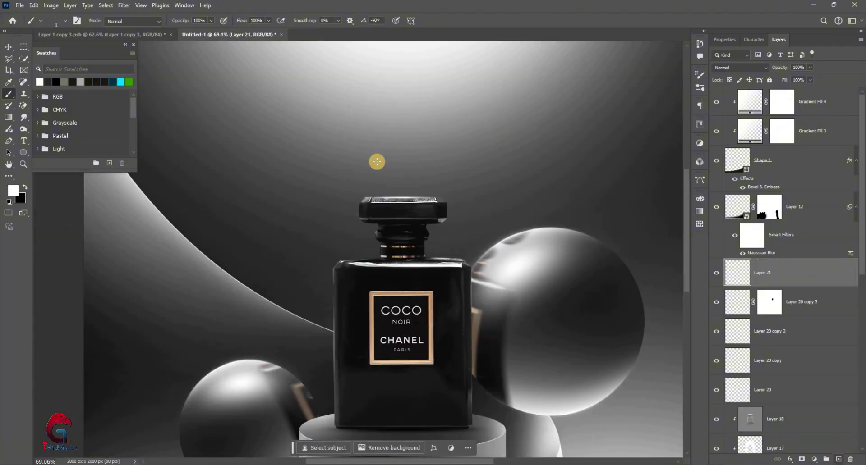
scroll(451, 176, "up", 1)
right_click(372, 193, "alt")
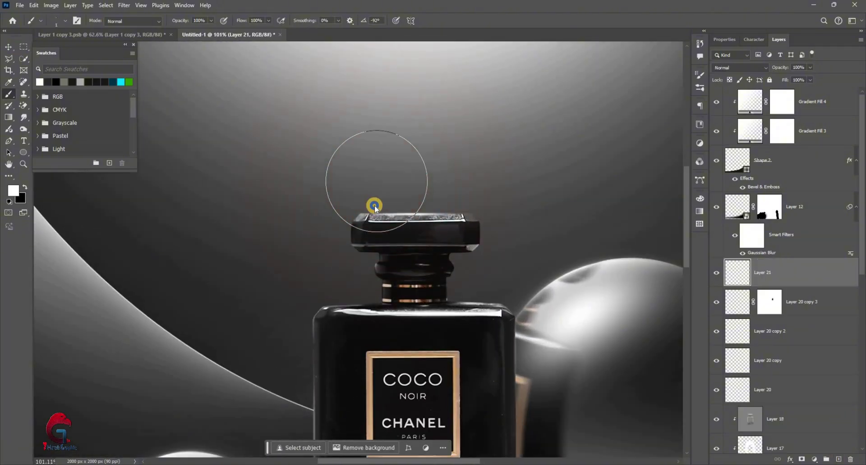
scroll(349, 196, "up", 3)
right_click(379, 218, "alt")
right_click(366, 222, "alt")
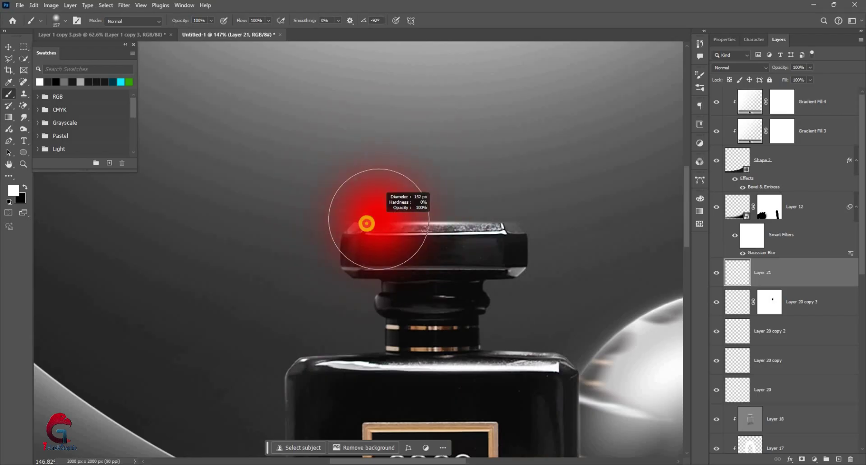
left_click(349, 218)
scroll(361, 190, "up", 2)
- Squash and widen the white dab into a thin glint along the cap's top edge
key("v")
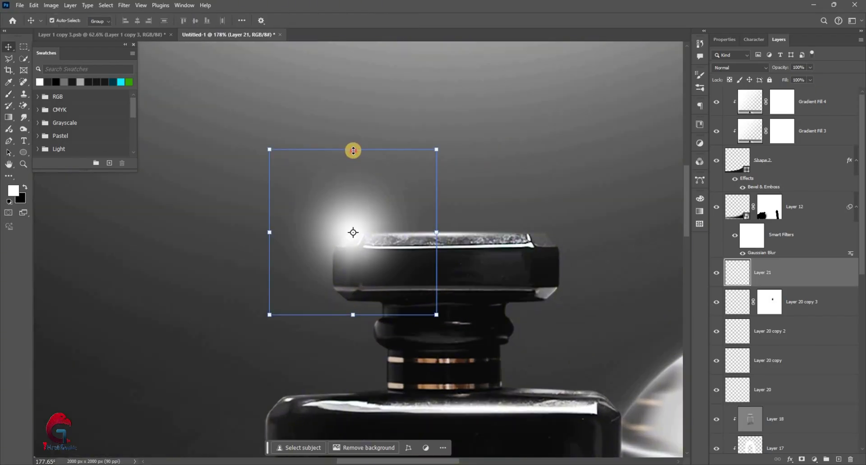
mouse_move(356, 247)
left_mouse_down()
mouse_move(367, 244)
mouse_move(358, 236)
mouse_move(592, 240)
left_mouse_up()
scroll(358, 236, "up", 3)
left_click_drag(296, 249, 277, 246)
mouse_move(433, 189)
left_mouse_down()
mouse_move(445, 239)
mouse_move(451, 235)
left_mouse_up()
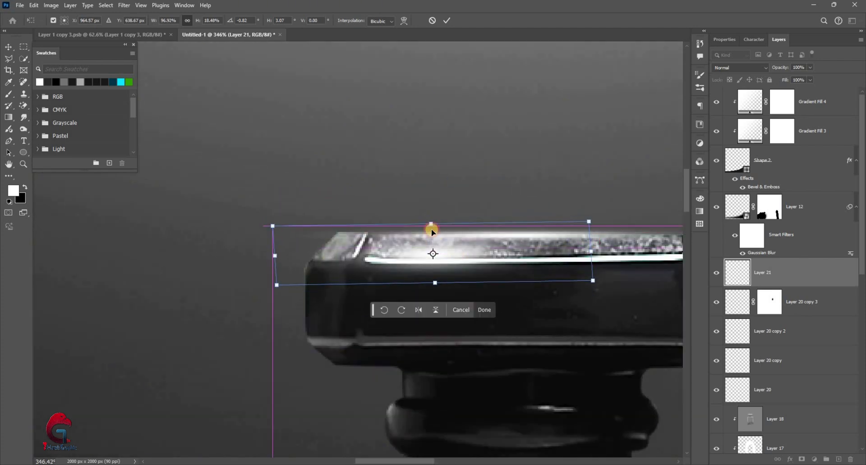
scroll(451, 235, "down", 5)
scroll(406, 185, "up", 1)
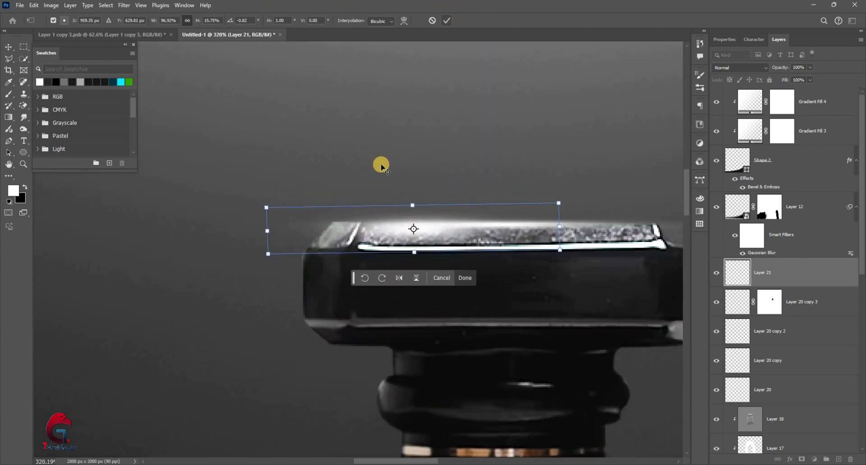
key("Return")
scroll(380, 167, "down", 2)
scroll(455, 273, "down", 4)
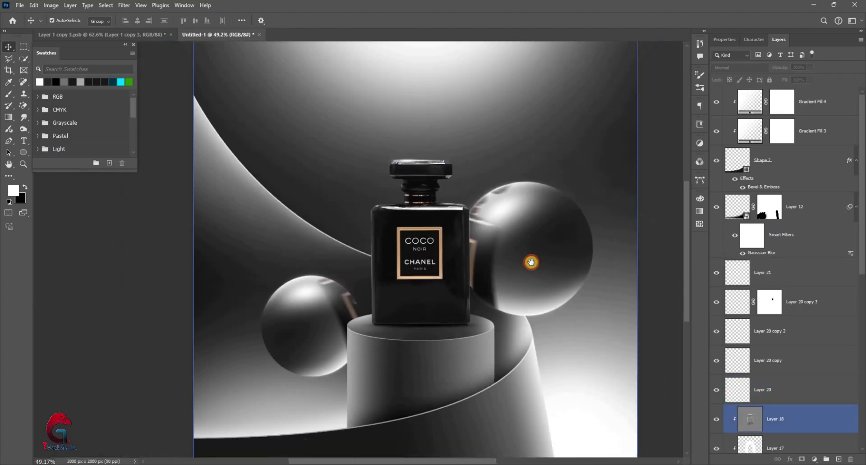
scroll(527, 259, "down", 2)
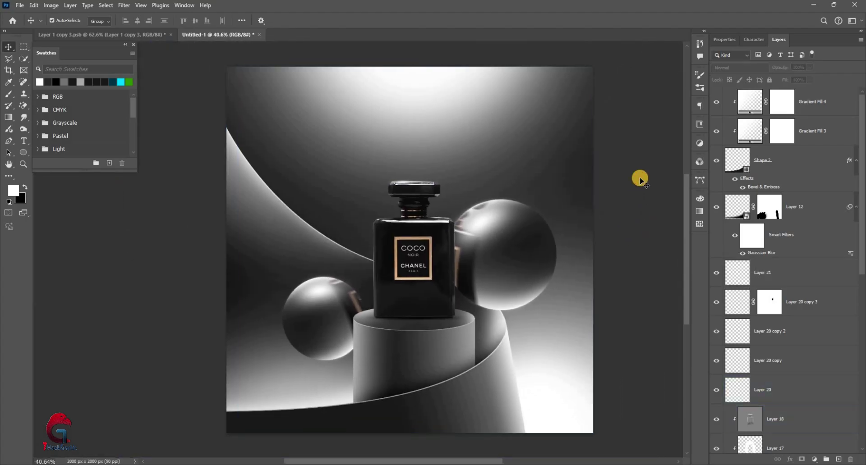
- Stamp all visible layers into Layer 22, convert it to a smart object, and launch Camera Raw Filter
scroll(640, 180, "up", 1)
left_click(815, 101)
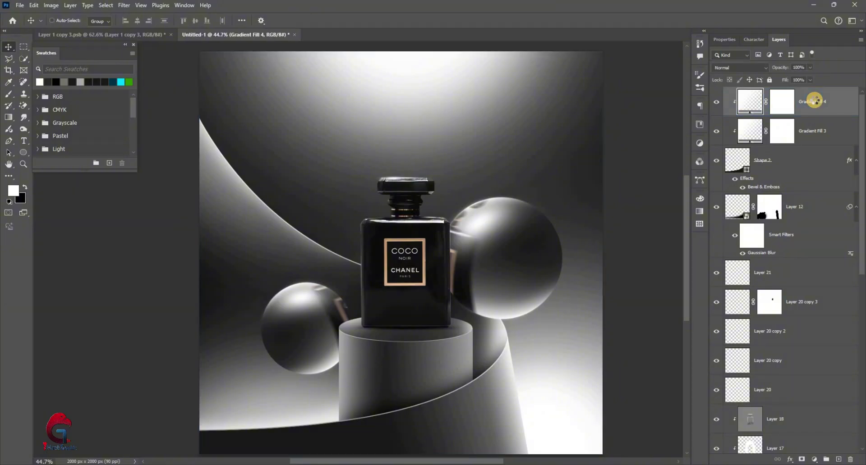
key("ctrl+shift+alt+e")
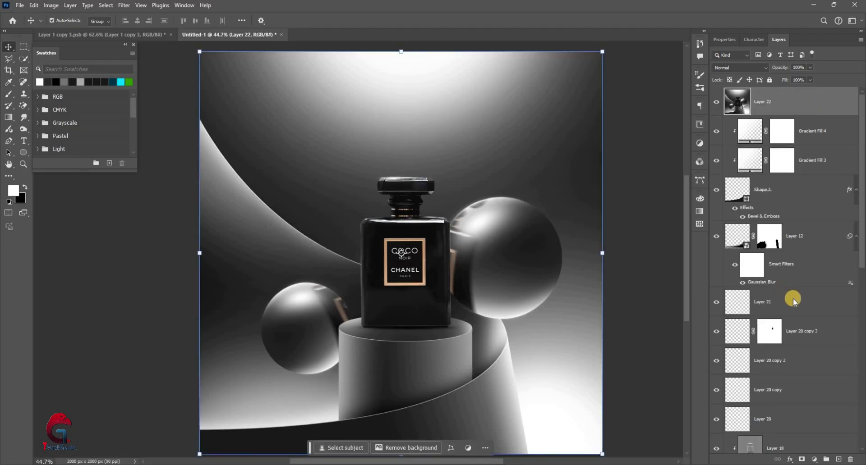
right_click(794, 301)
left_click(780, 290)
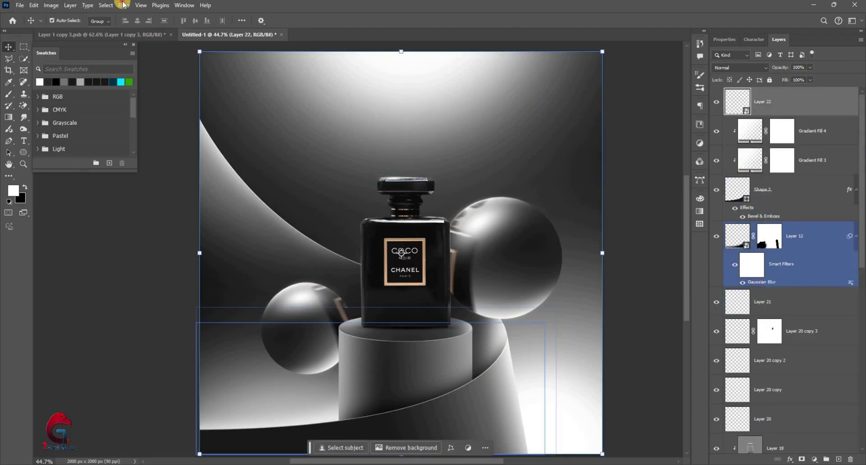
left_click(124, 5)
left_click(153, 83)
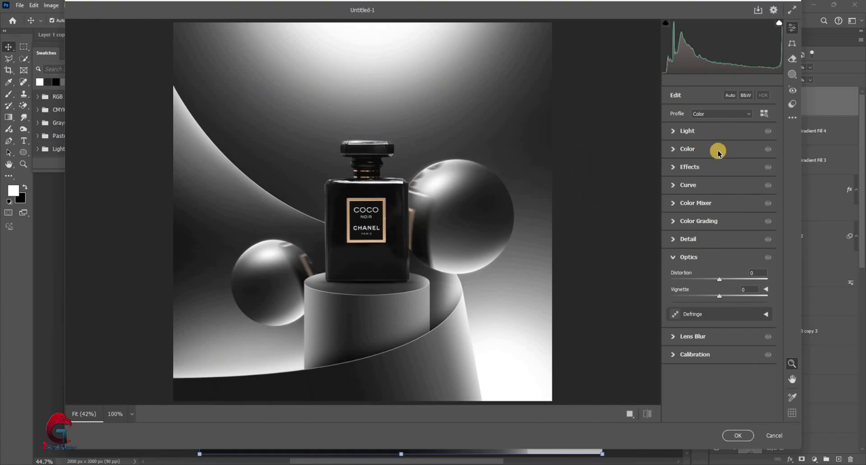
- In Camera Raw, set exposure +0.20, clarity −36 and vignette −51, then apply
mouse_move(719, 152)
left_mouse_down()
mouse_move(729, 163)
mouse_move(724, 183)
left_mouse_up()
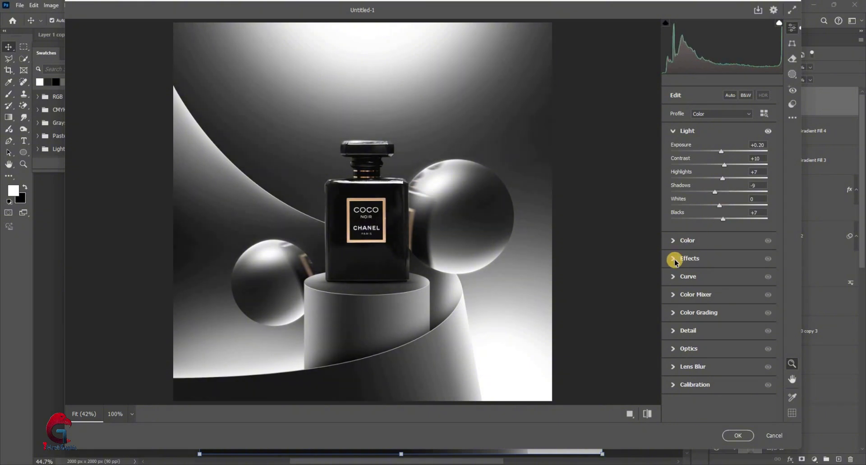
left_click(711, 257)
left_click_drag(702, 200, 710, 202)
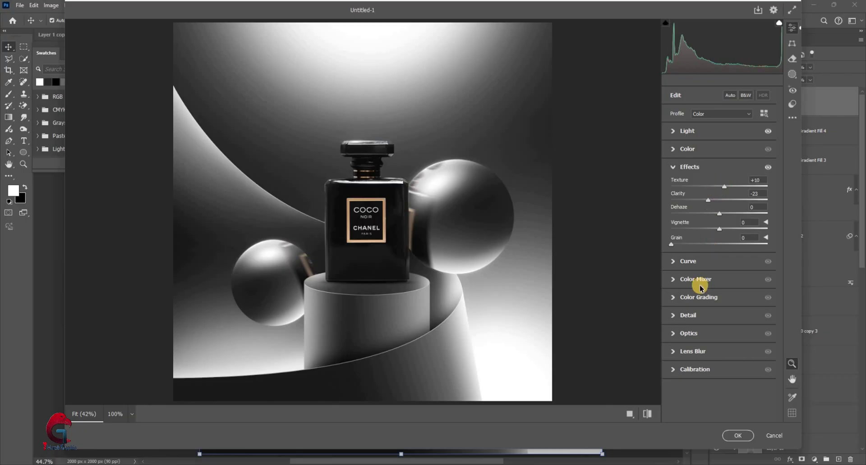
left_click(672, 333)
left_click_drag(719, 296, 692, 292)
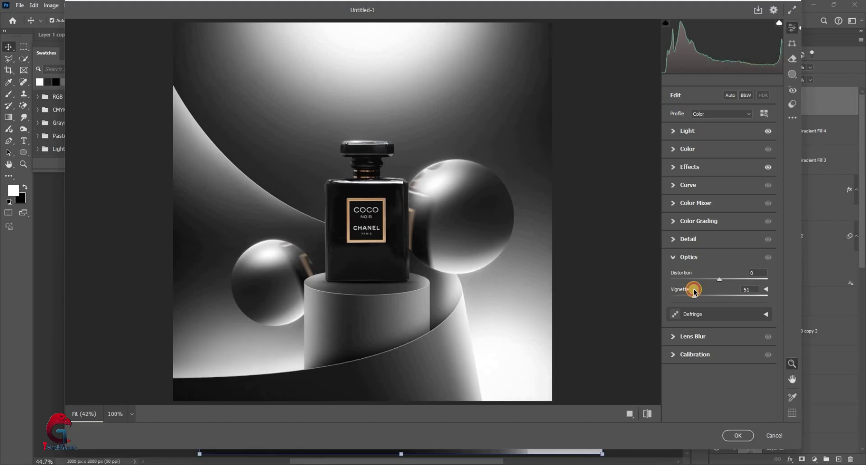
left_click(673, 132)
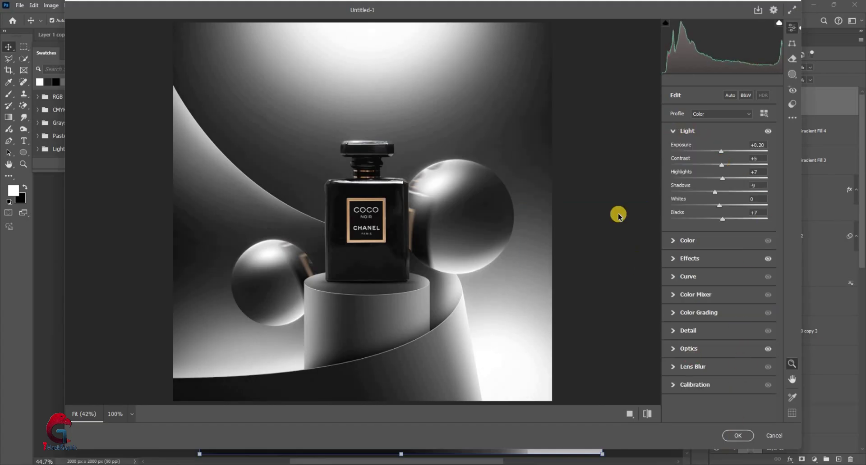
key("Return")
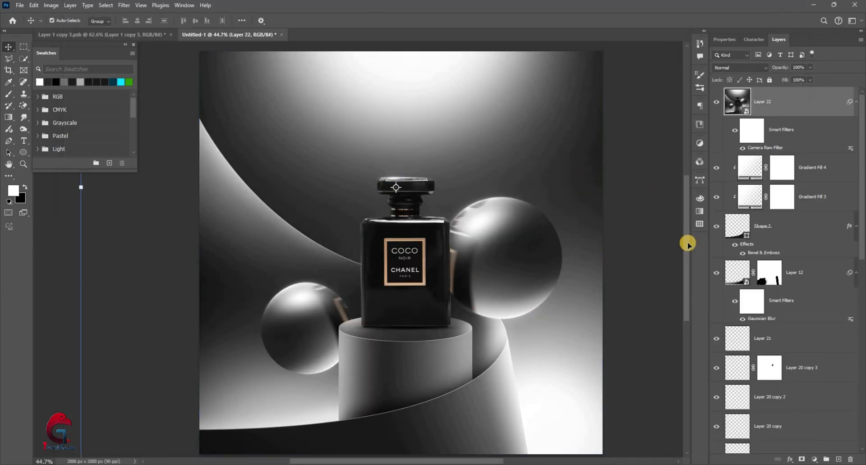
- Add a Color Balance adjustment layer above Layer 22 and shift midtones slightly toward cyan
left_click(780, 108)
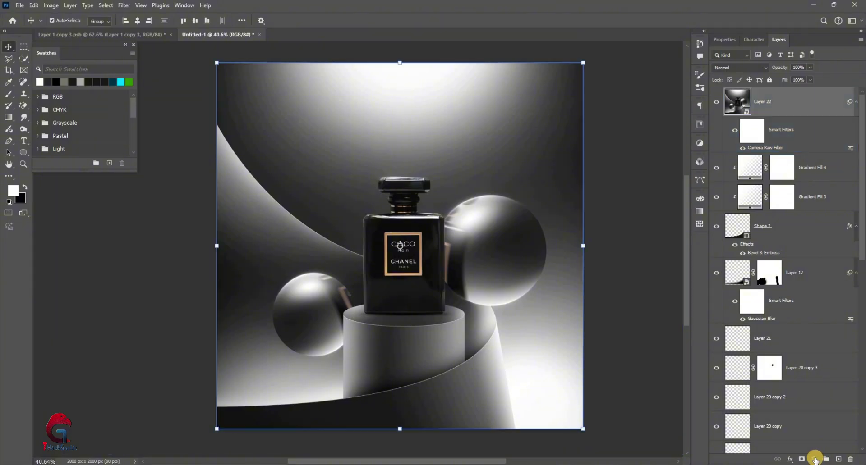
left_click(820, 460)
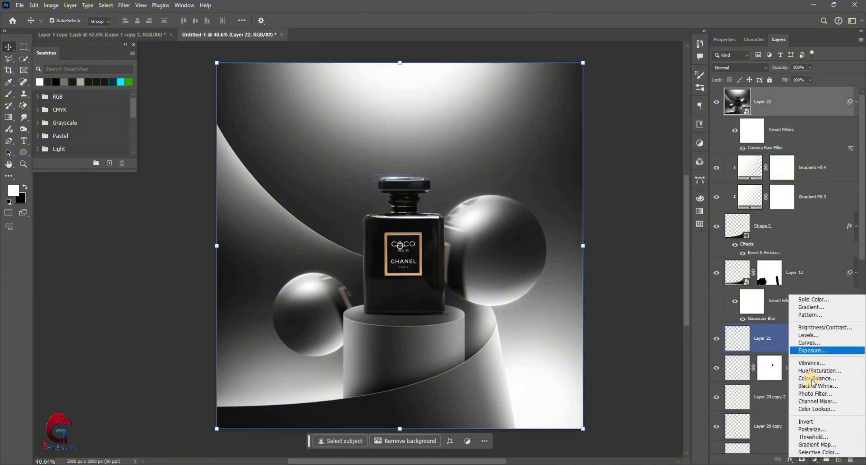
key("Return")
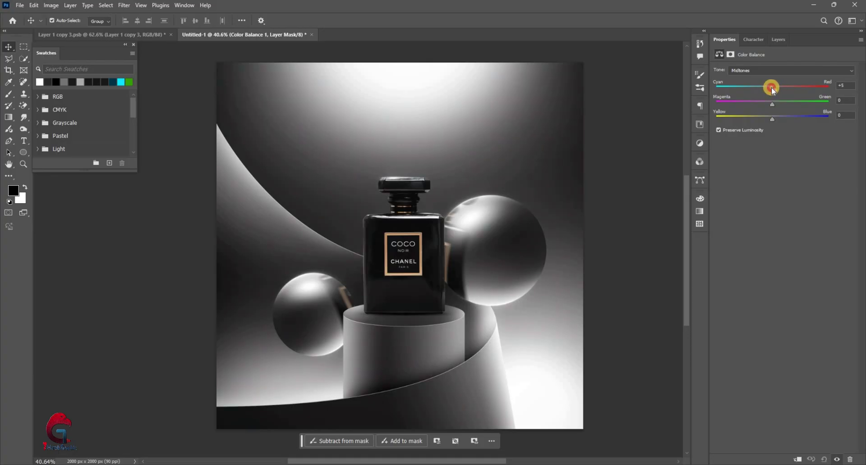
left_click(772, 118)
left_click_drag(767, 89, 775, 119)
- Nudge the shadows slightly toward yellow, then hide Color Balance 1 to compare before and after
left_click(789, 70)
left_click(757, 90)
left_click(762, 70)
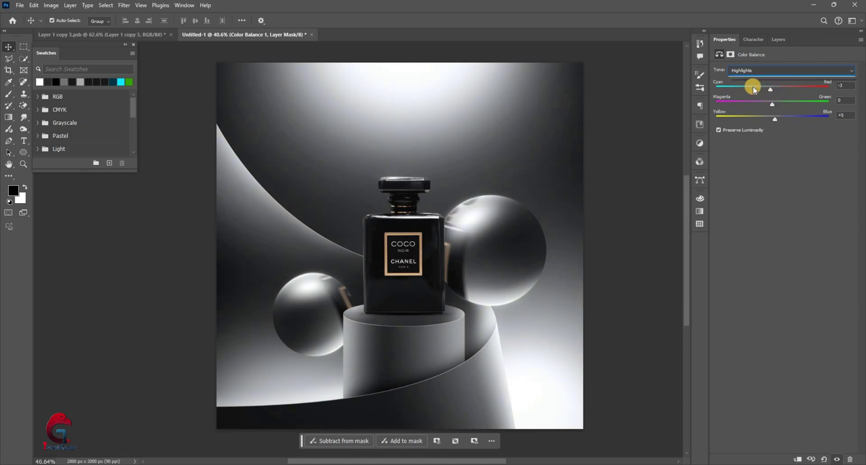
left_click(749, 85)
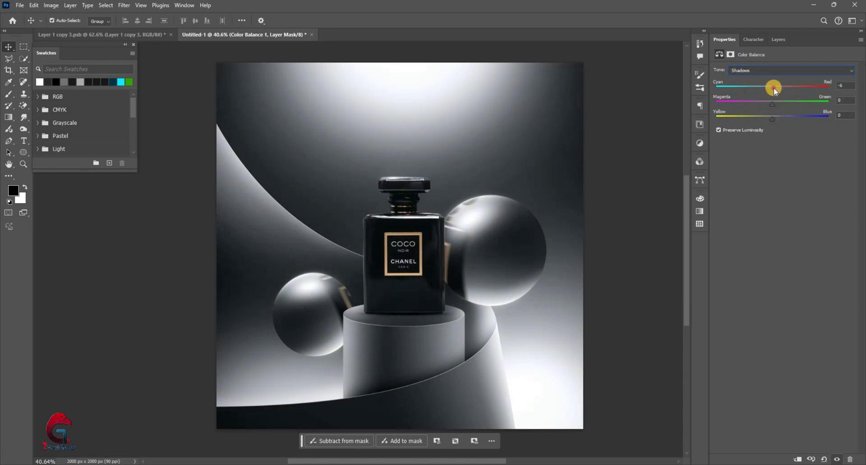
left_click_drag(773, 116, 773, 114)
left_click(778, 39)
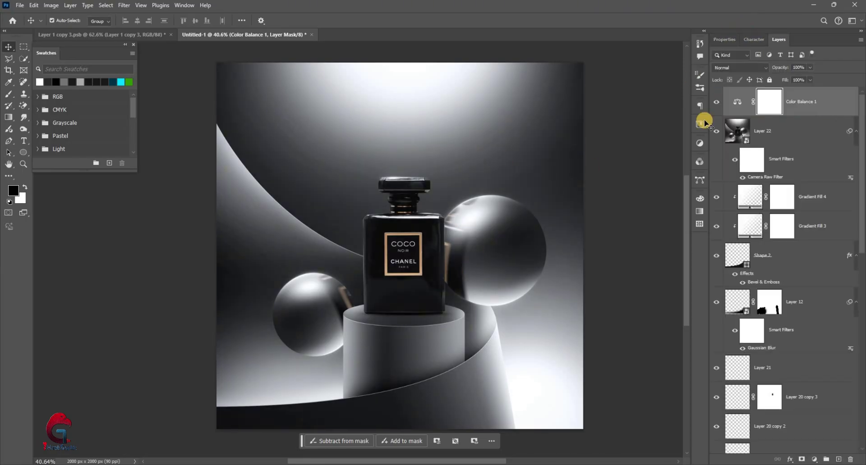
left_click(714, 109)
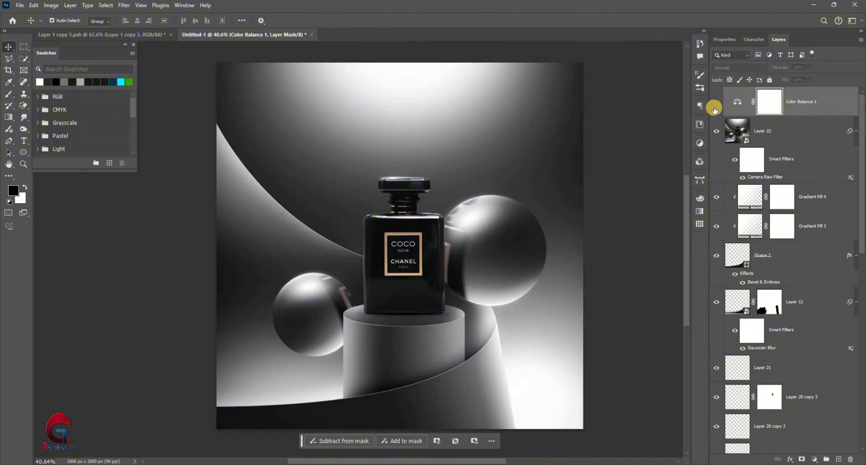